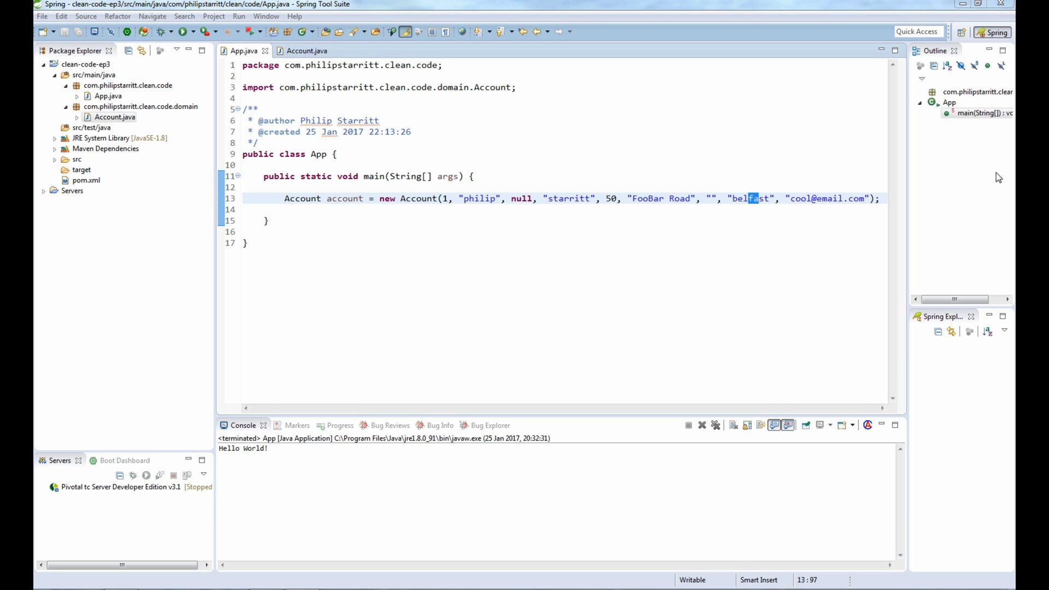
Review the Account constructor call in App.main and dismiss its signature popup
click(282, 199)
key(shift+Down)
click(297, 210)
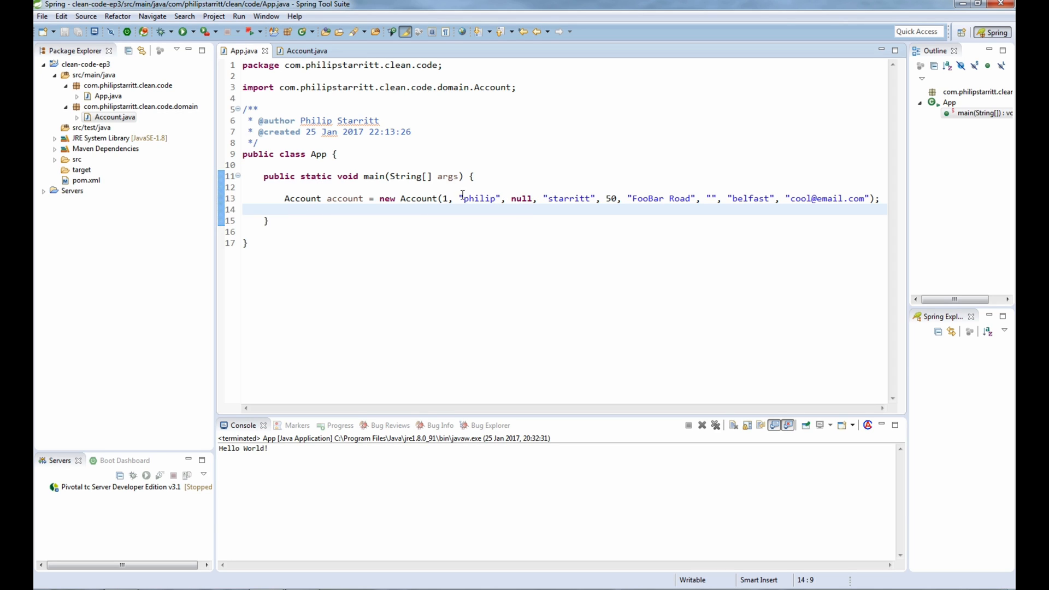
mouse_move(419, 199)
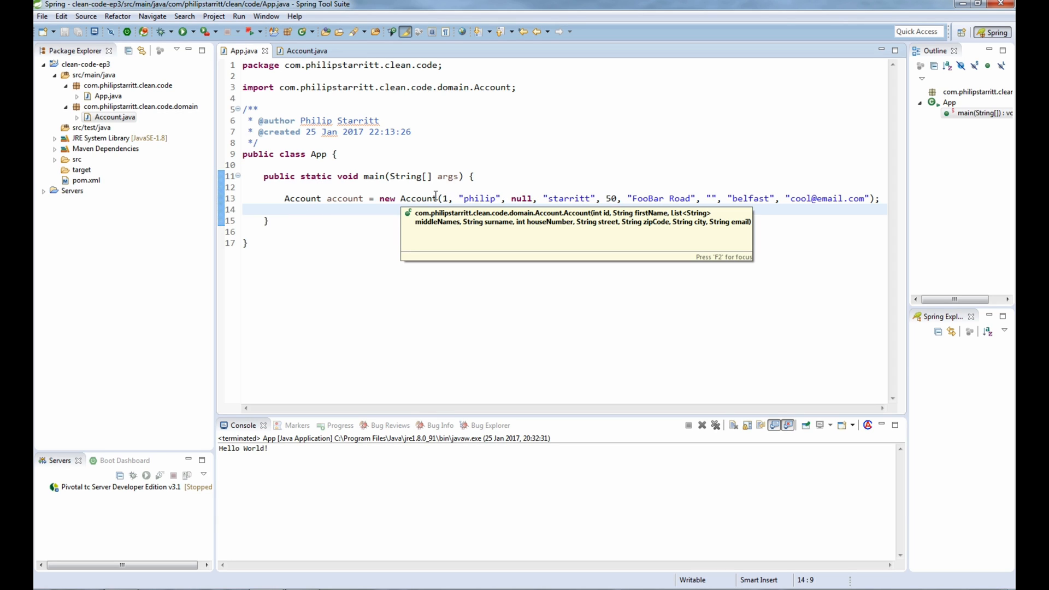
click(440, 188)
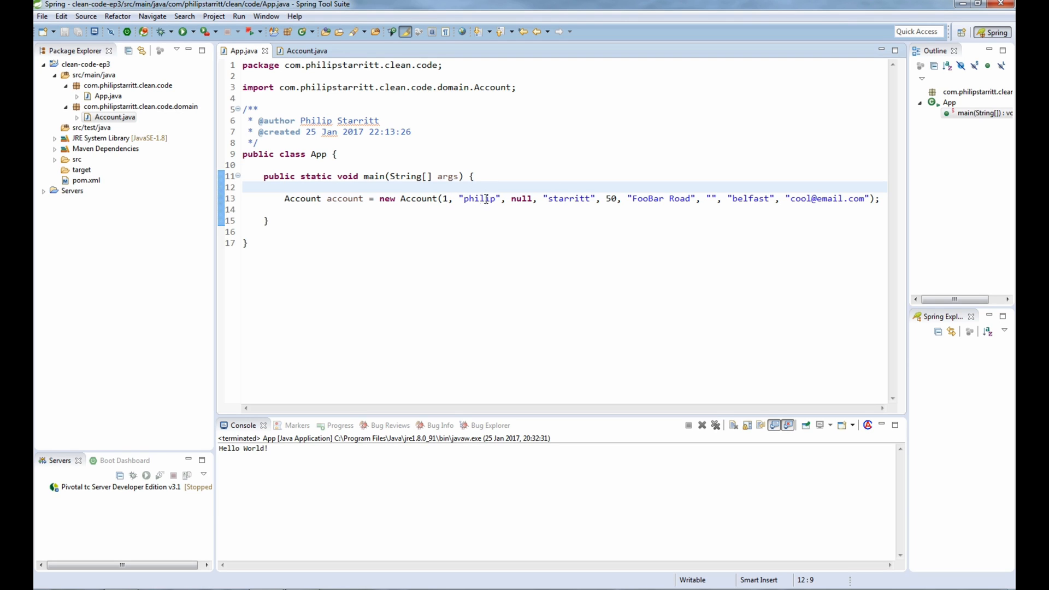
Inspect the id 1, house number 50 and 'FooBar Road' arguments, then select the Account constructor name
double_click(445, 199)
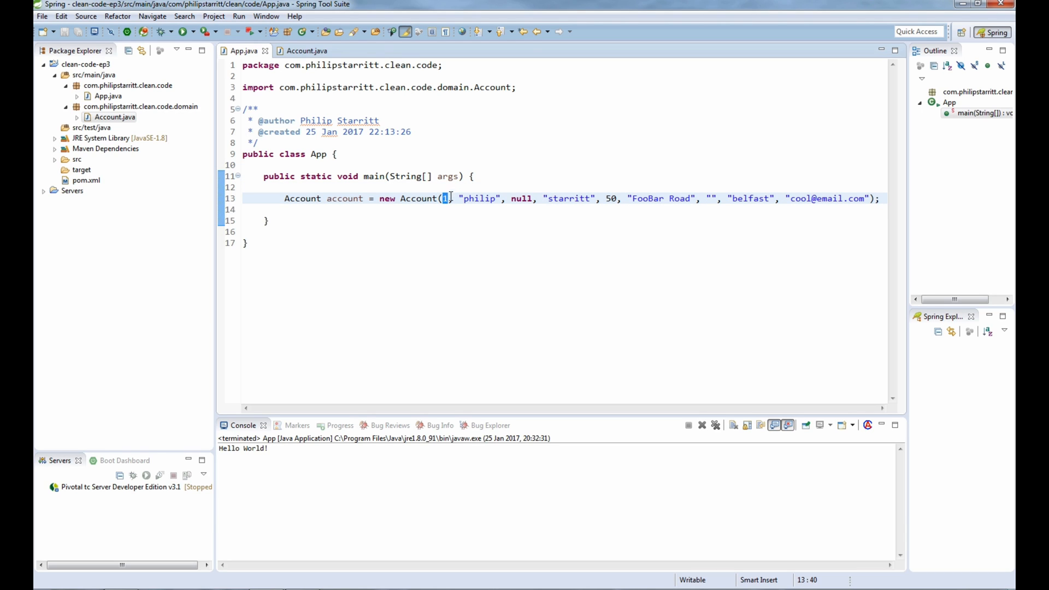
double_click(612, 199)
drag(633, 199, 717, 199)
double_click(418, 198)
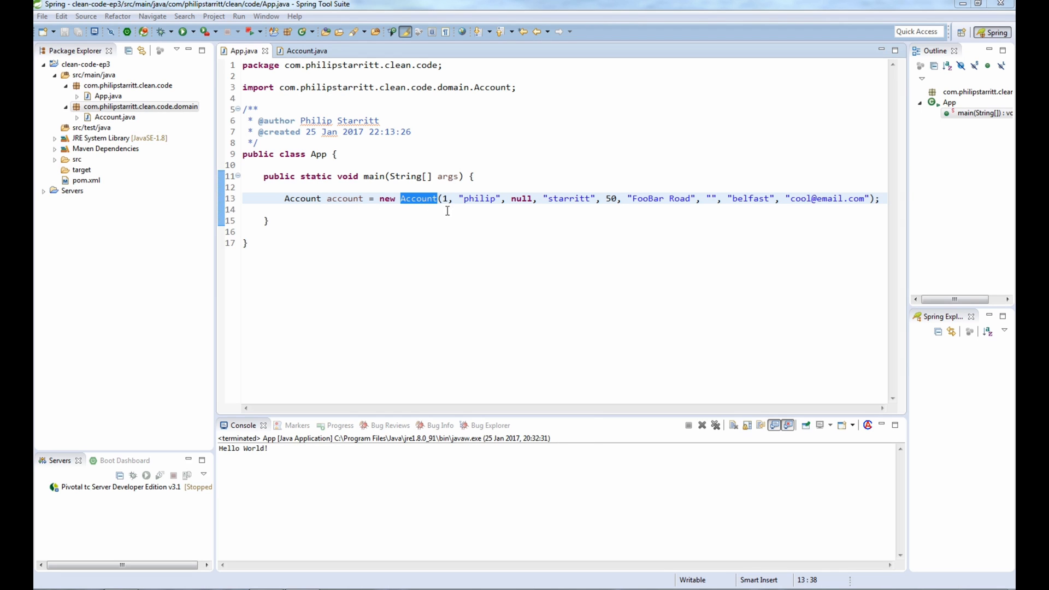
ctrl+click(430, 205)
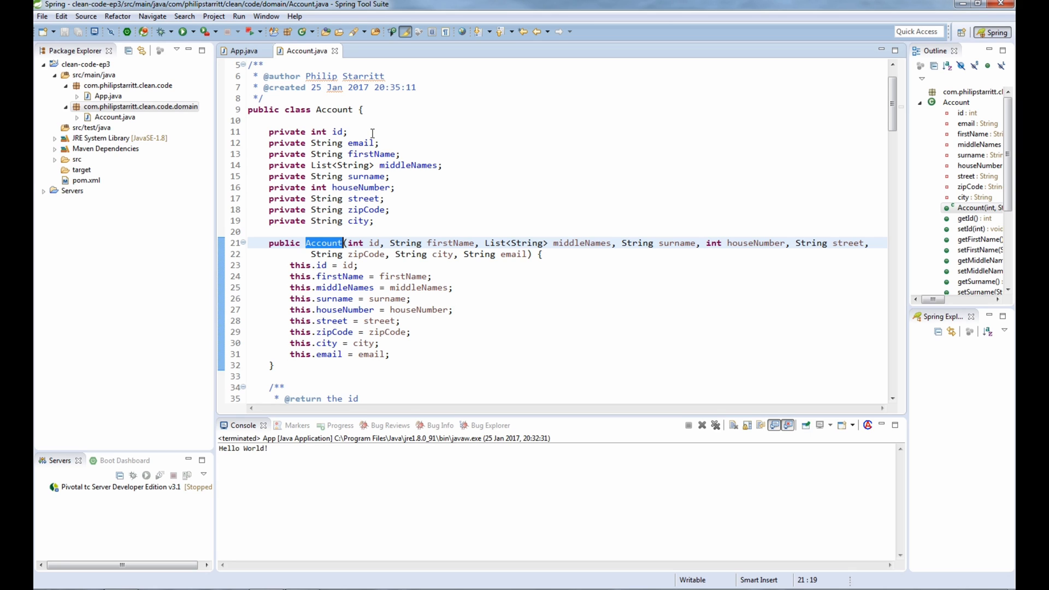
double_click(340, 110)
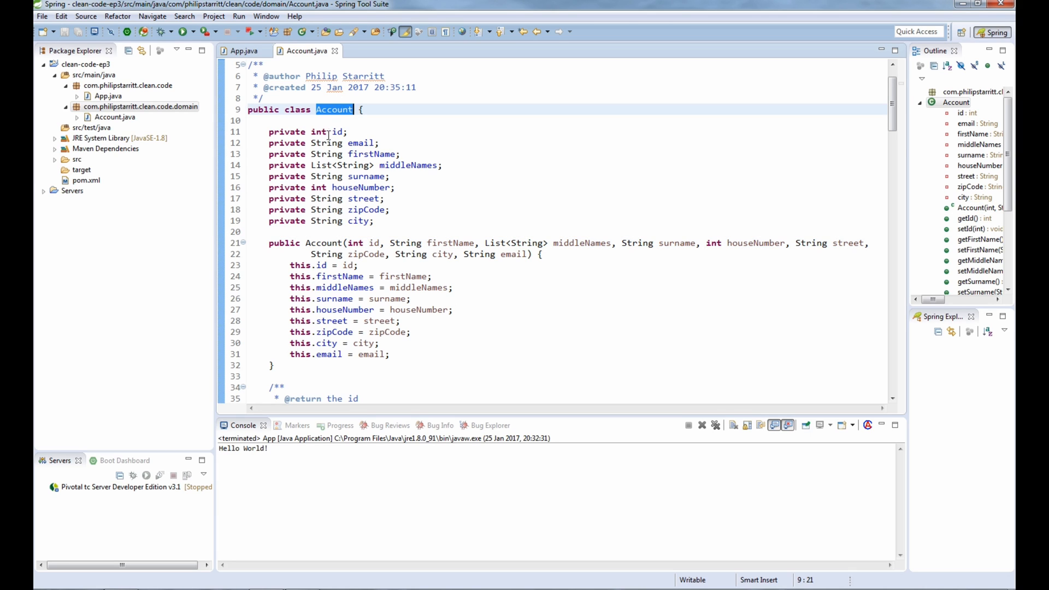
double_click(336, 132)
double_click(361, 143)
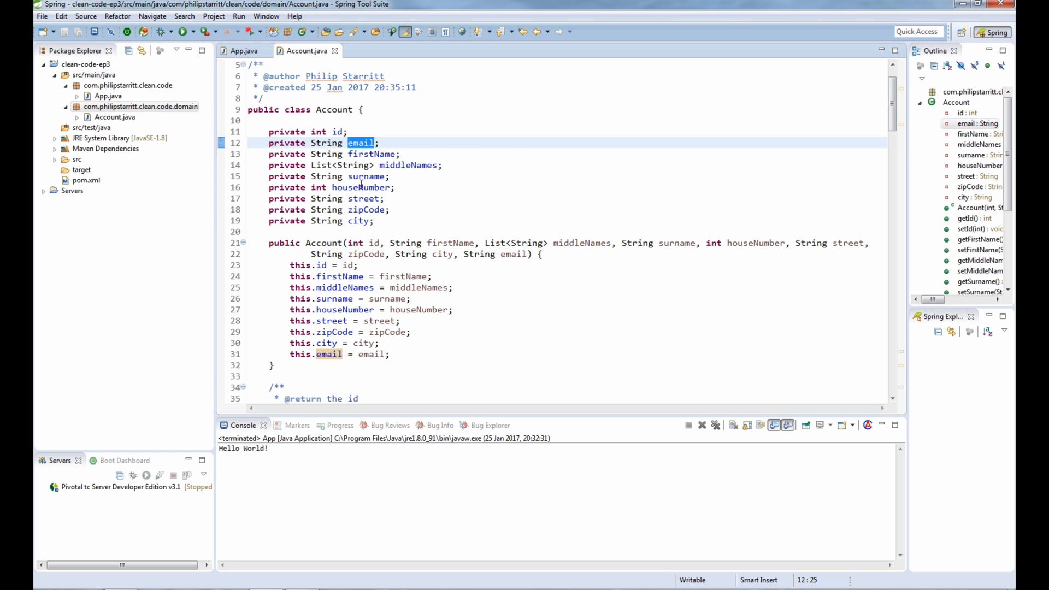
click(269, 155)
drag(269, 154, 447, 177)
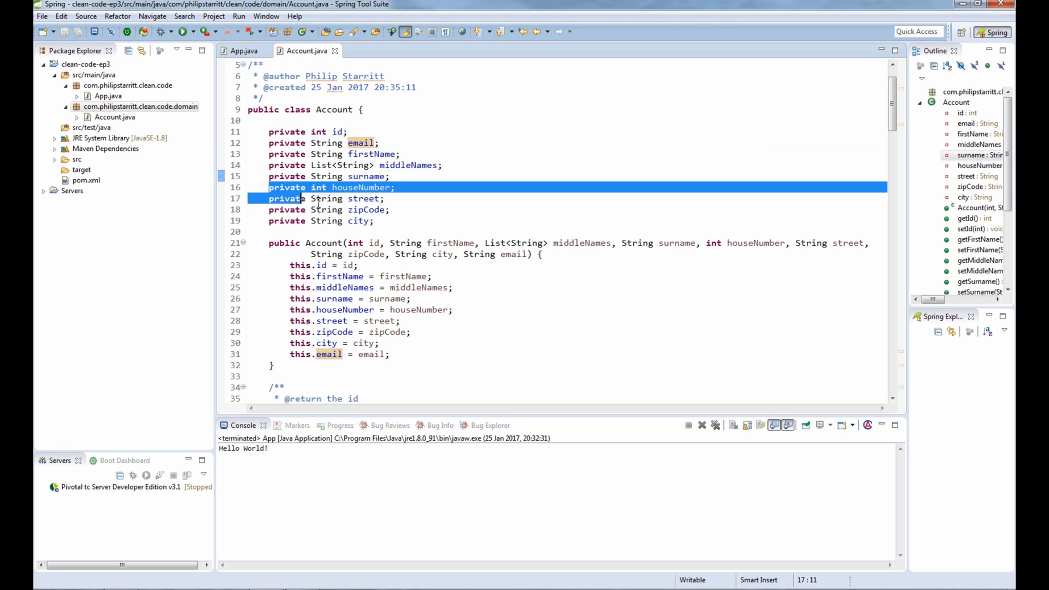
drag(269, 188, 377, 221)
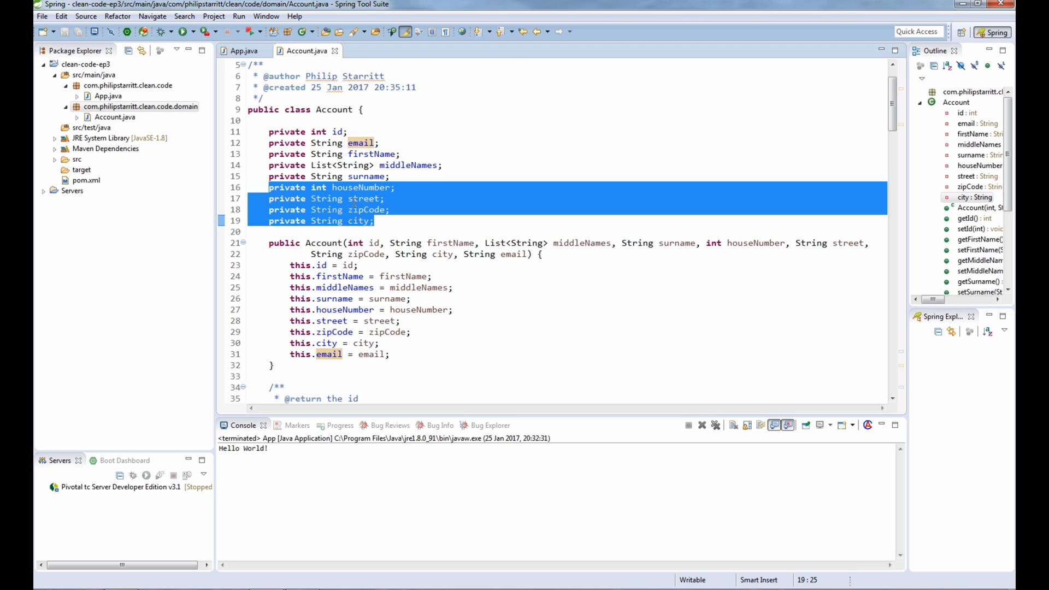
click(403, 222)
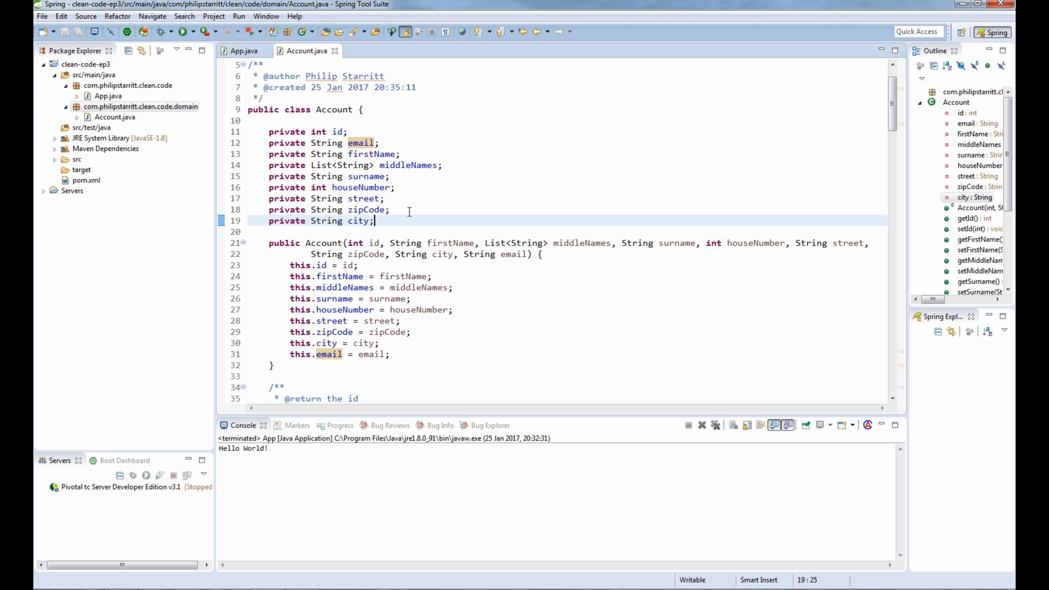
click(140, 107)
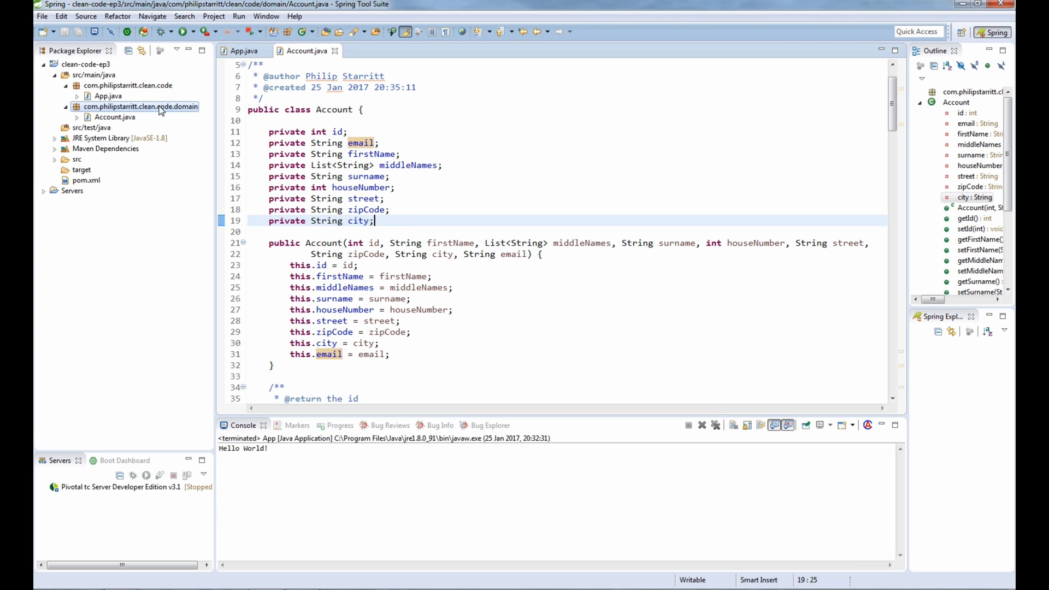
Create a new Account class in a builder package and reopen the domain Account class
right_click(139, 106)
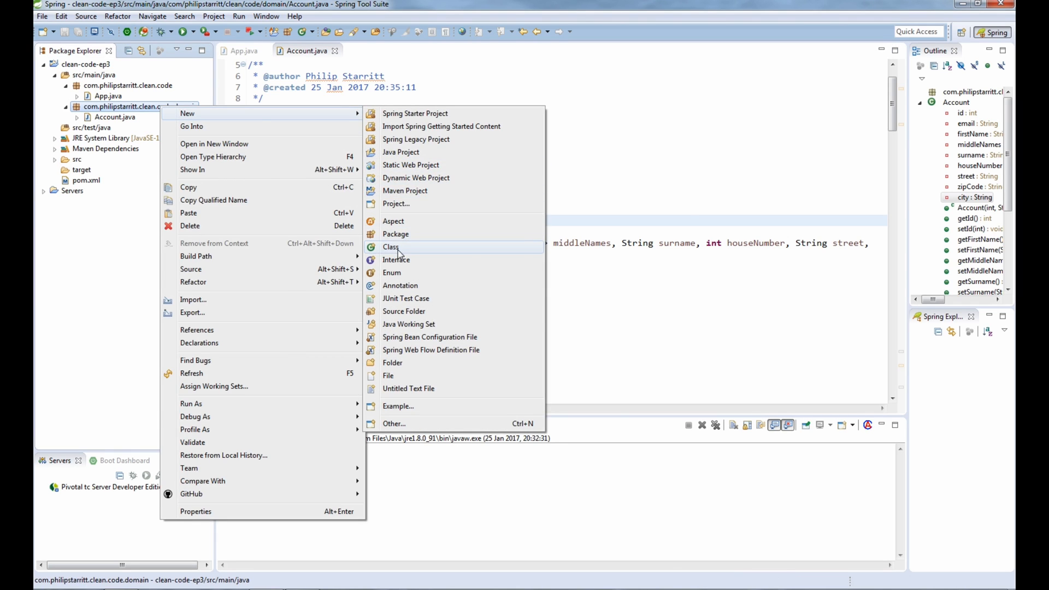
click(393, 247)
click(564, 133)
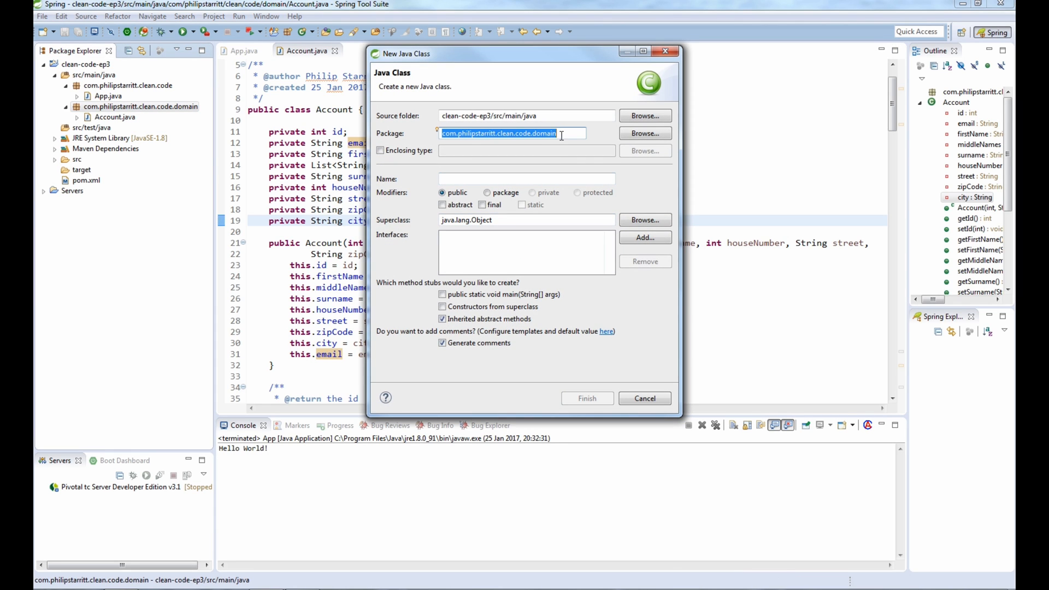
double_click(543, 134)
text(builder)
key(Tab)
key(Tab)
text(Account)
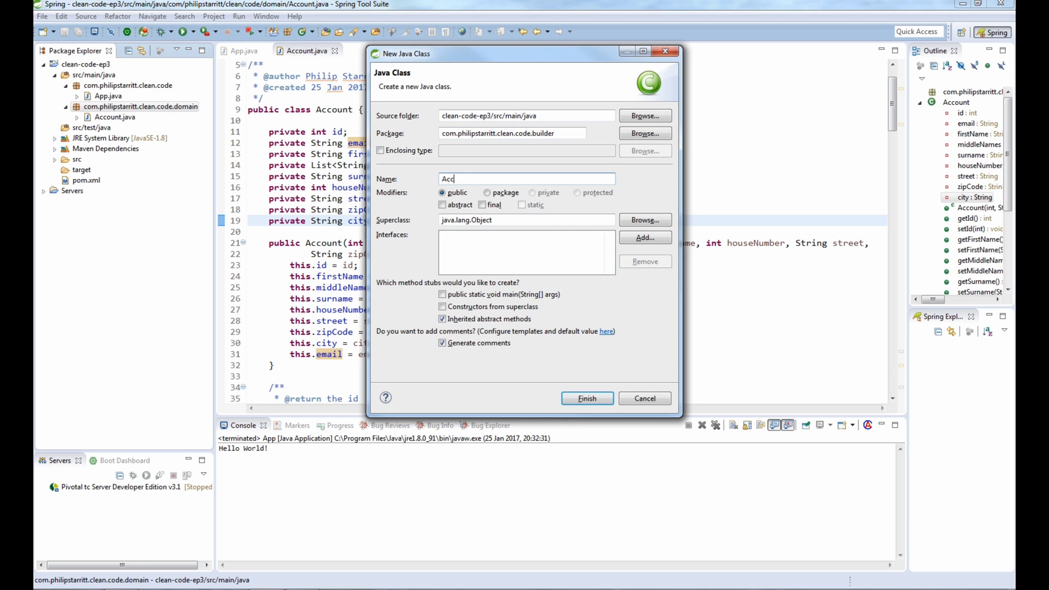
key(Return)
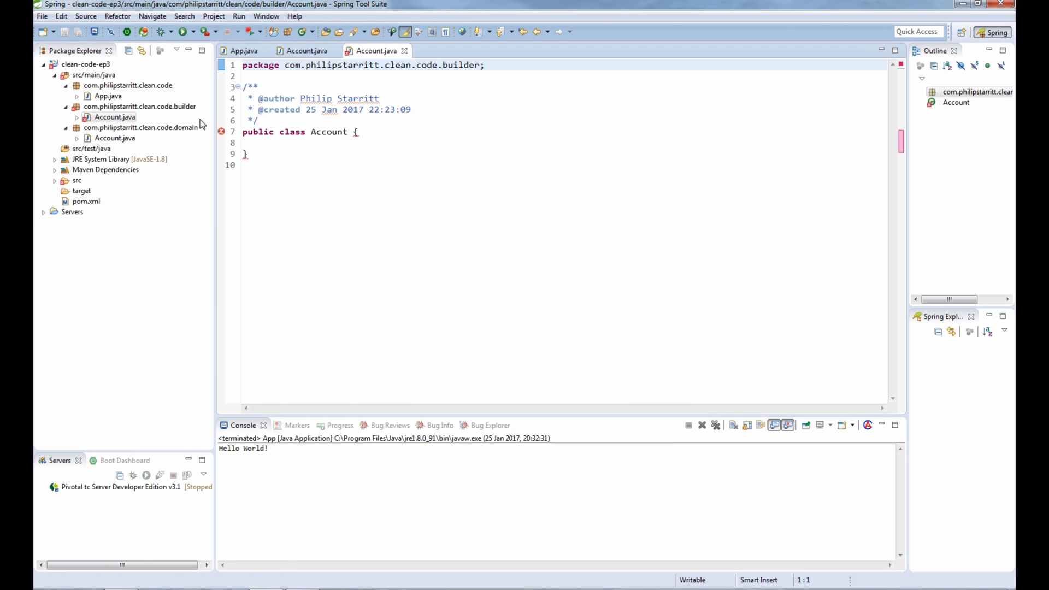
double_click(115, 138)
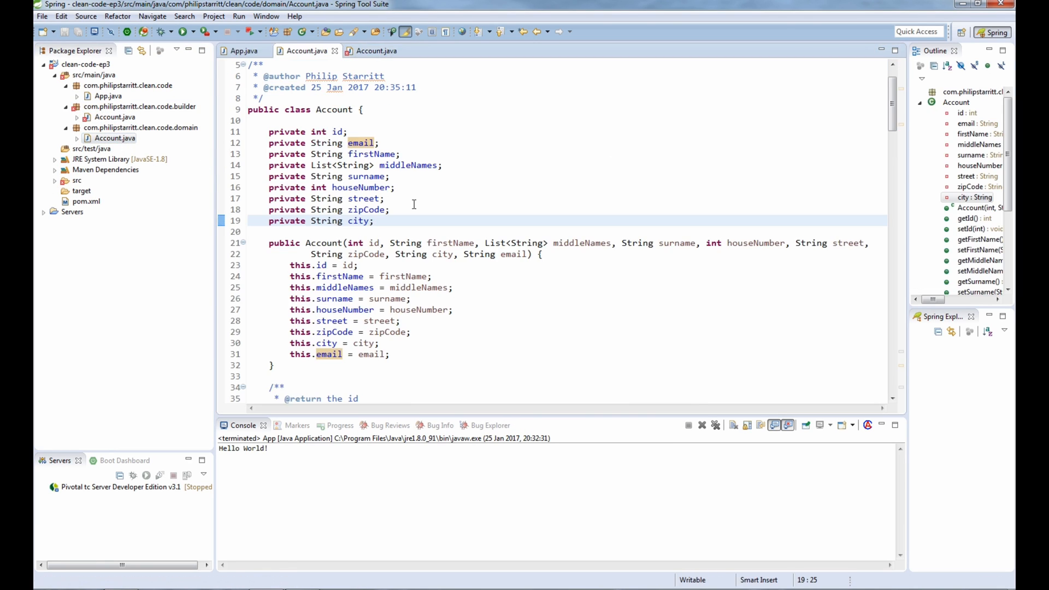
Create a ContactDetails class in the builder package
right_click(140, 107)
click(361, 255)
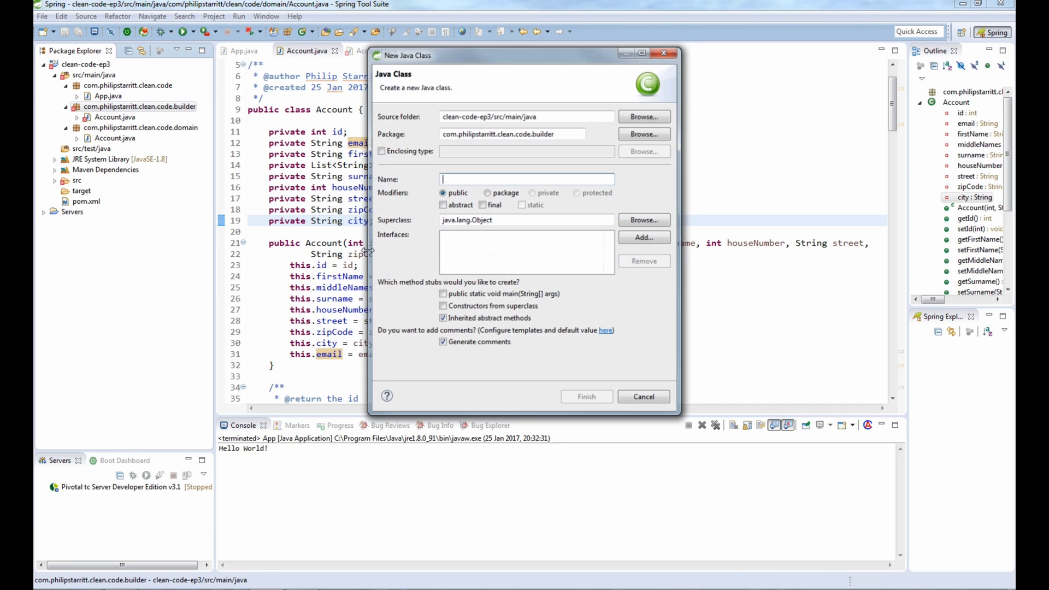
text(ContactDetails)
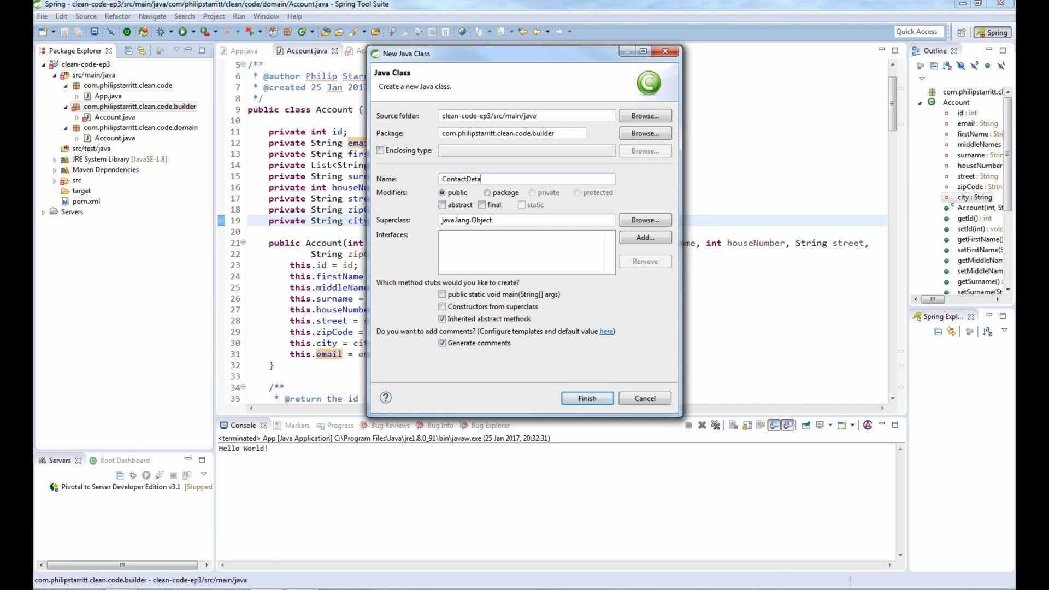
key(Return)
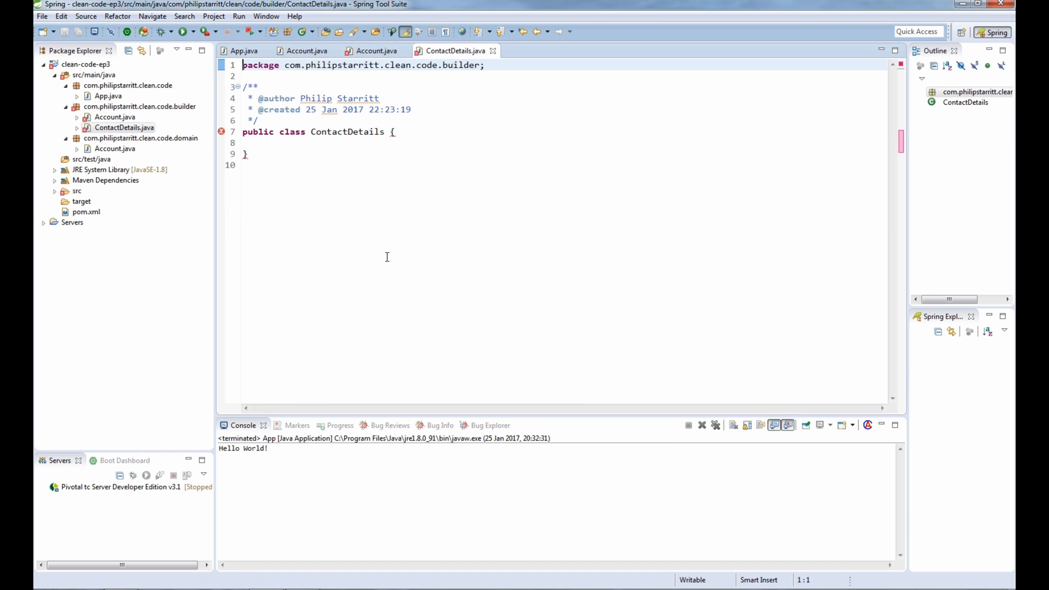
double_click(115, 117)
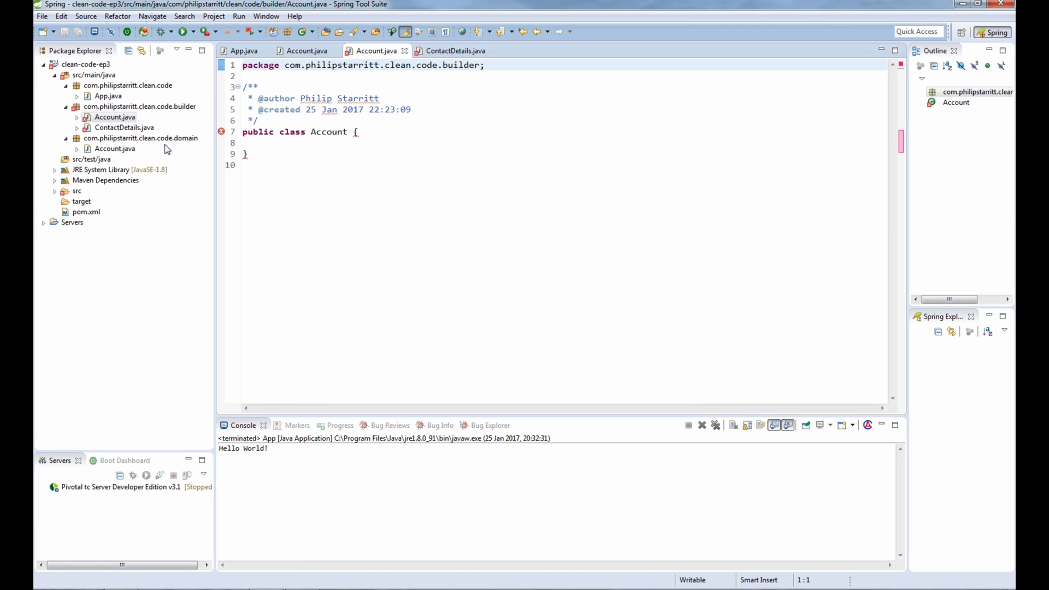
double_click(116, 148)
Rename ContactDetails to Address, accepting the rename warning
click(119, 128)
key(F2)
text(Address)
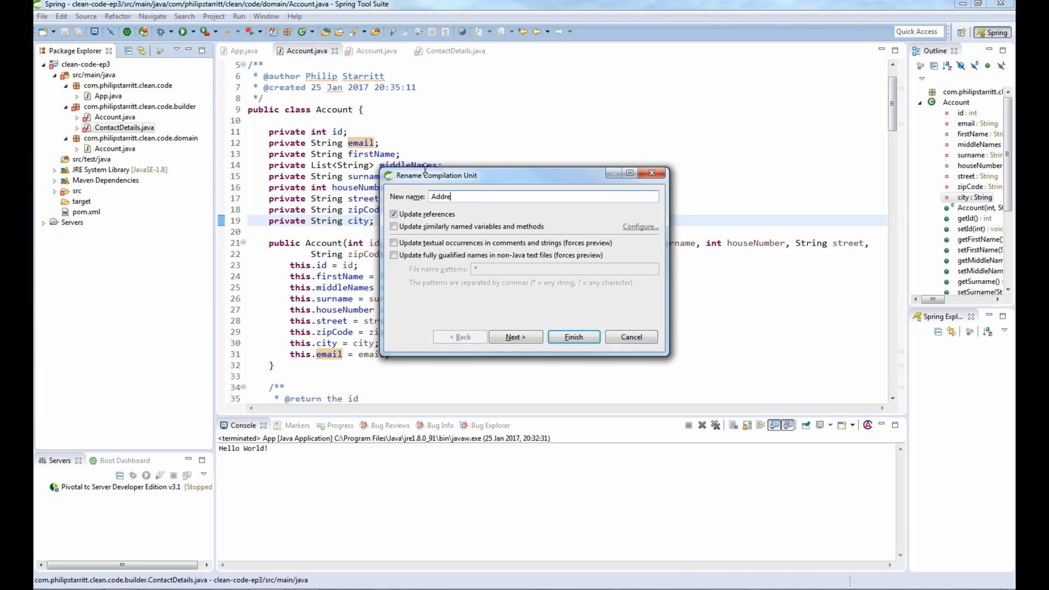
click(573, 337)
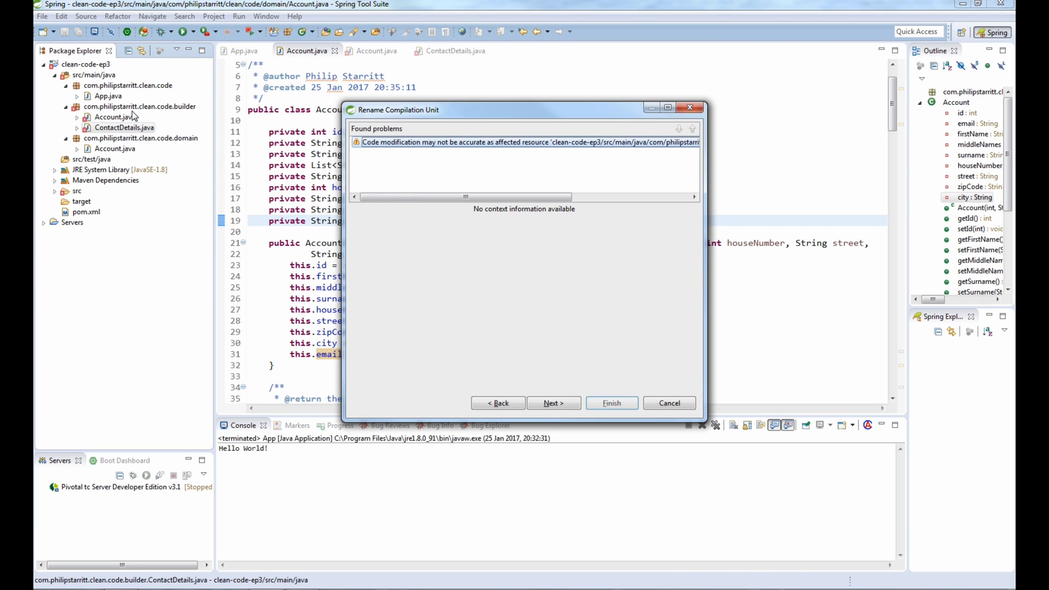
key(Return)
Create a Name class in the builder package
click(140, 107)
right_click(140, 106)
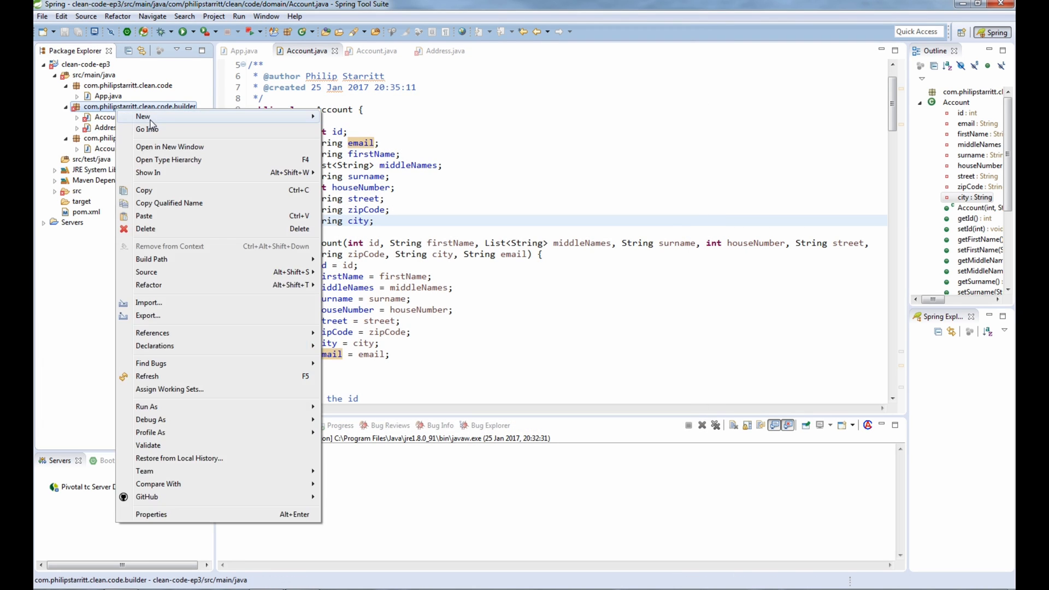
click(386, 254)
text(Name)
key(Return)
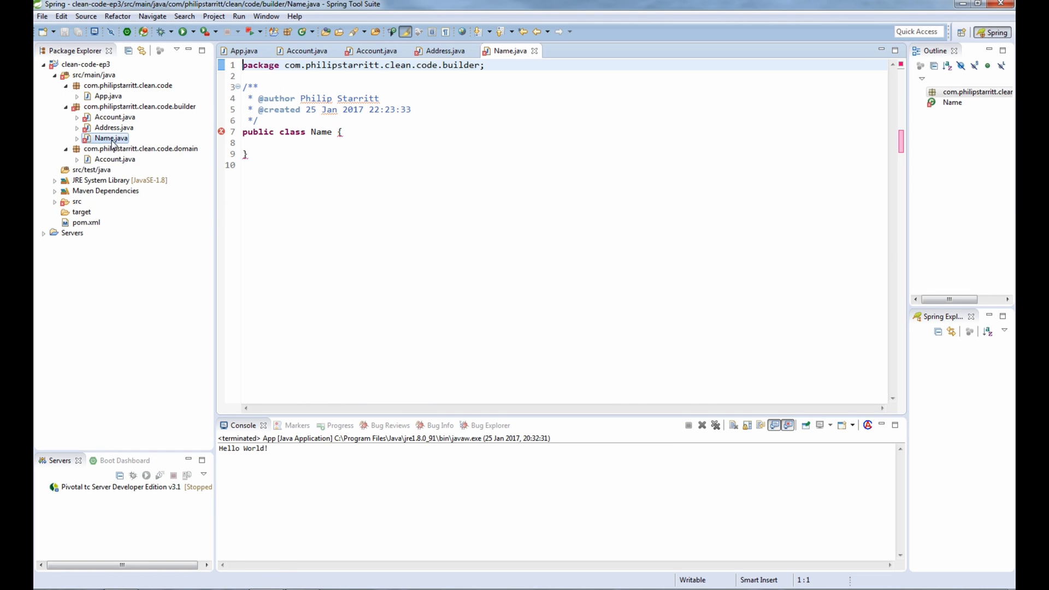
click(140, 149)
Copy the id and email field declarations from domain Account into builder Account
double_click(115, 159)
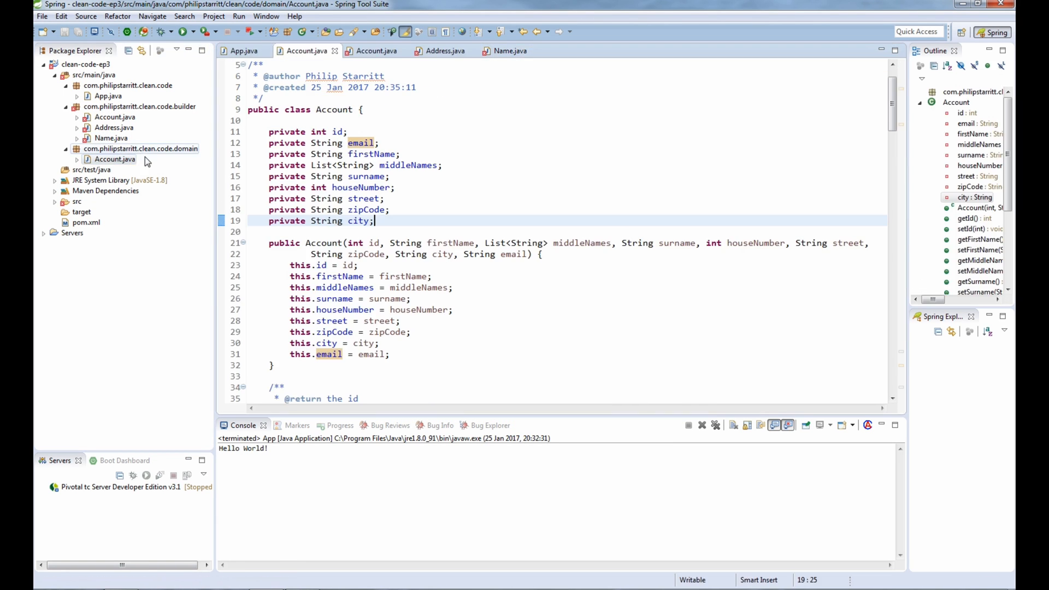
drag(268, 132, 380, 143)
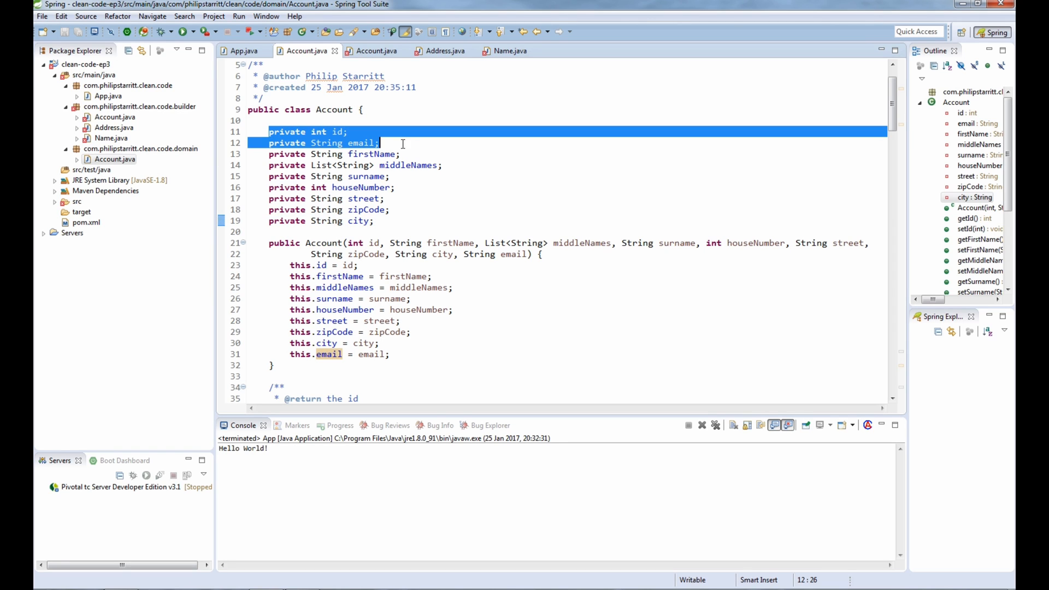
key(ctrl+c)
click(115, 117)
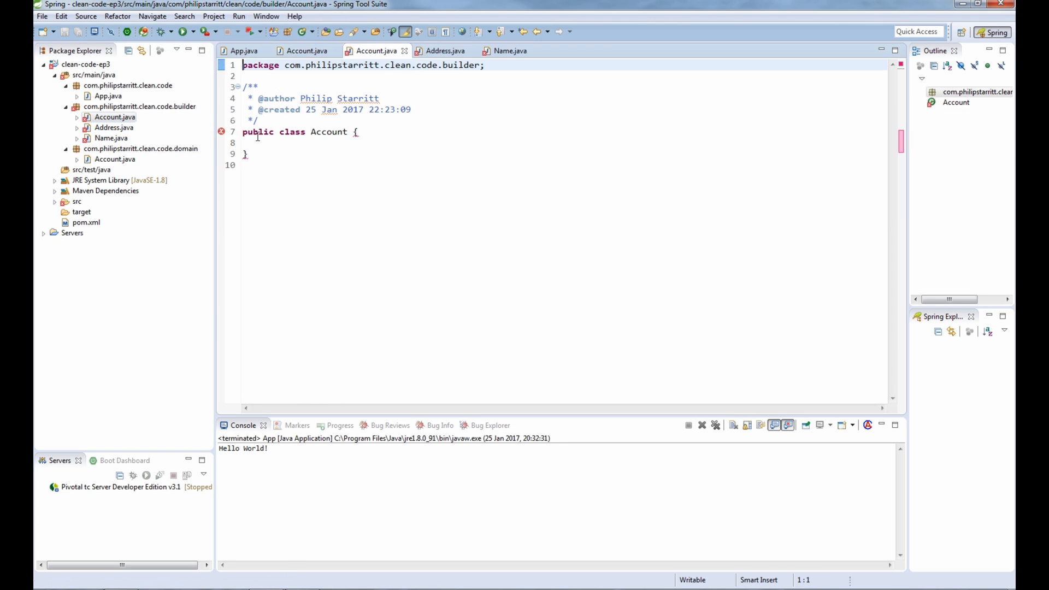
click(361, 132)
key(ctrl+v)
Add private Address address and Name name fields, tidy the blank line and save
key(Return)
key(End)
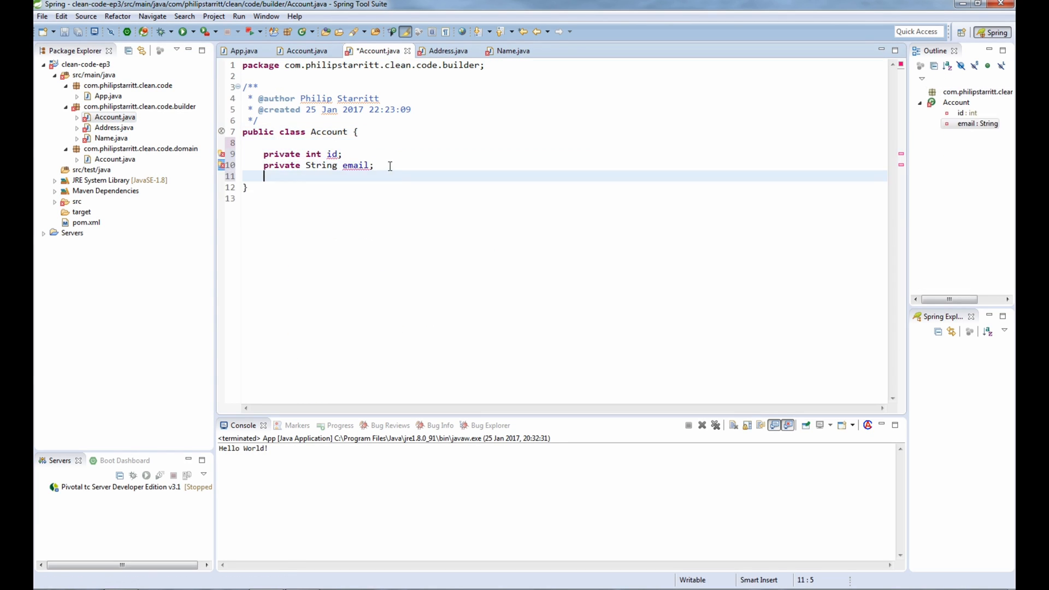
key(Return)
text(private Address )
text(address;)
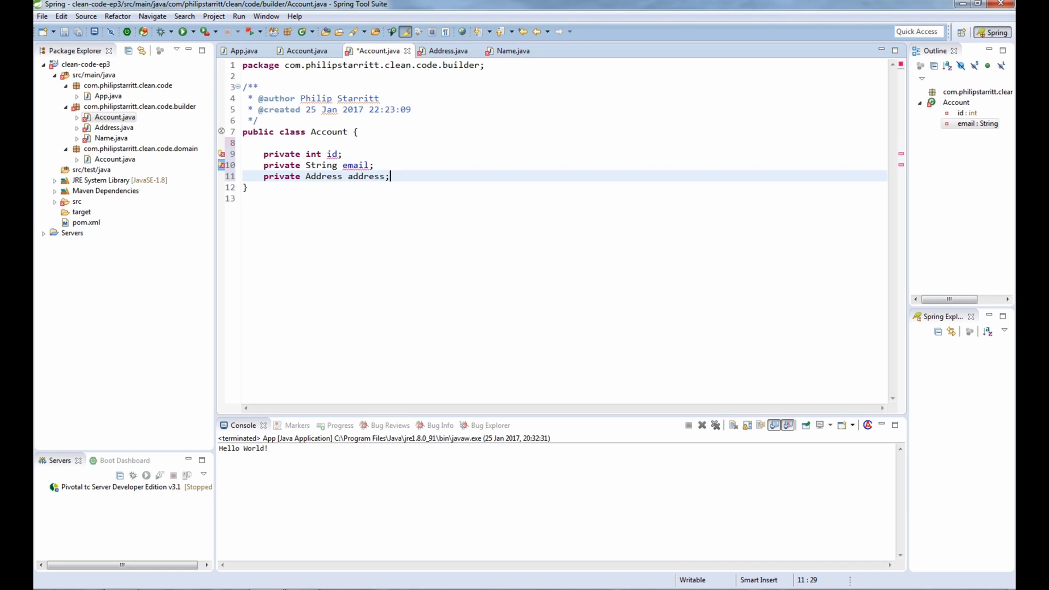
key(Return)
text(private Name name;)
key(Return)
key(ctrl+s)
key(Down)
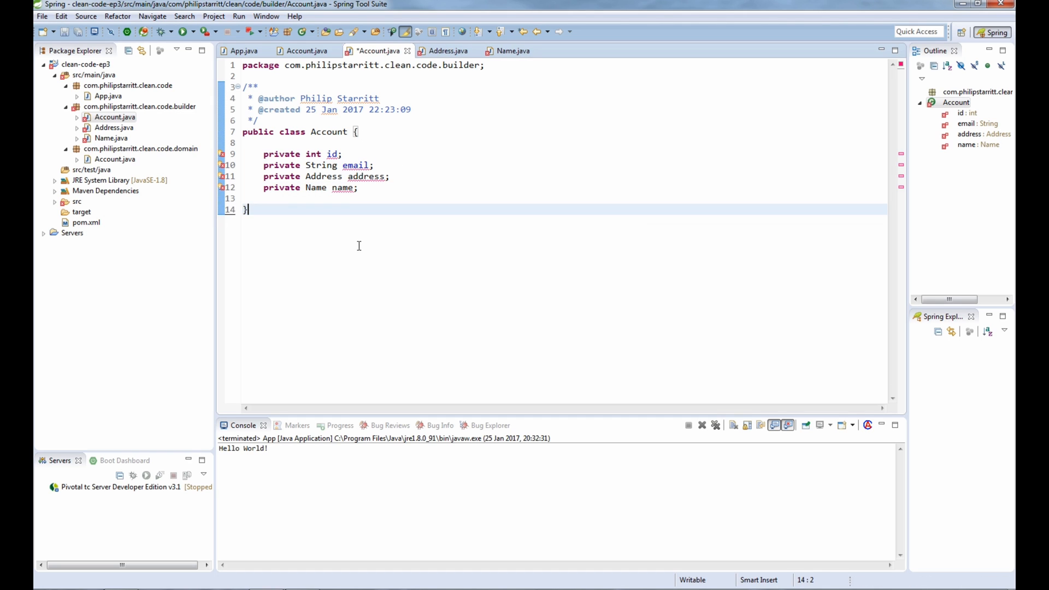
key(Delete)
click(339, 188)
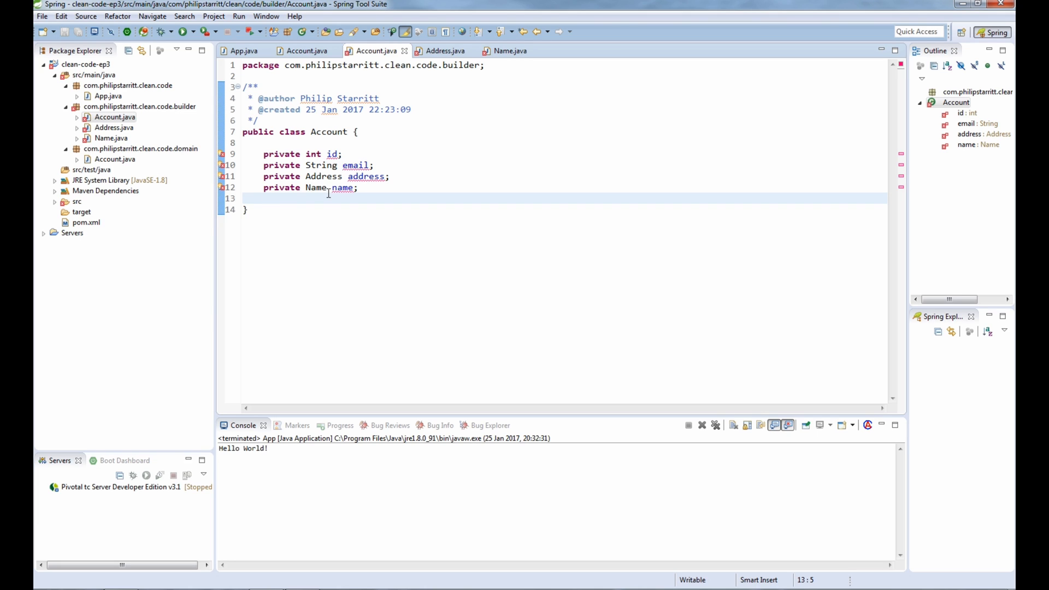
Write an empty private Account(Builder builder) constructor and make room for the nested class
key(Return)
key(Return)
text(private Accou)
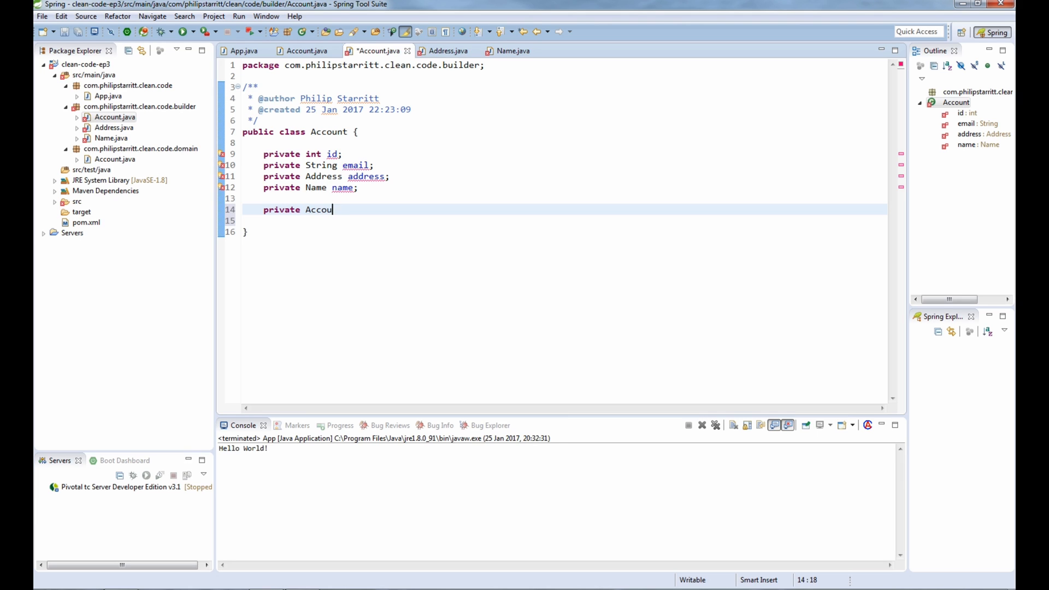
text(nt(B\)
key(BackSpace)
text(uilder builder)
key(Right)
text({)
key(Return)
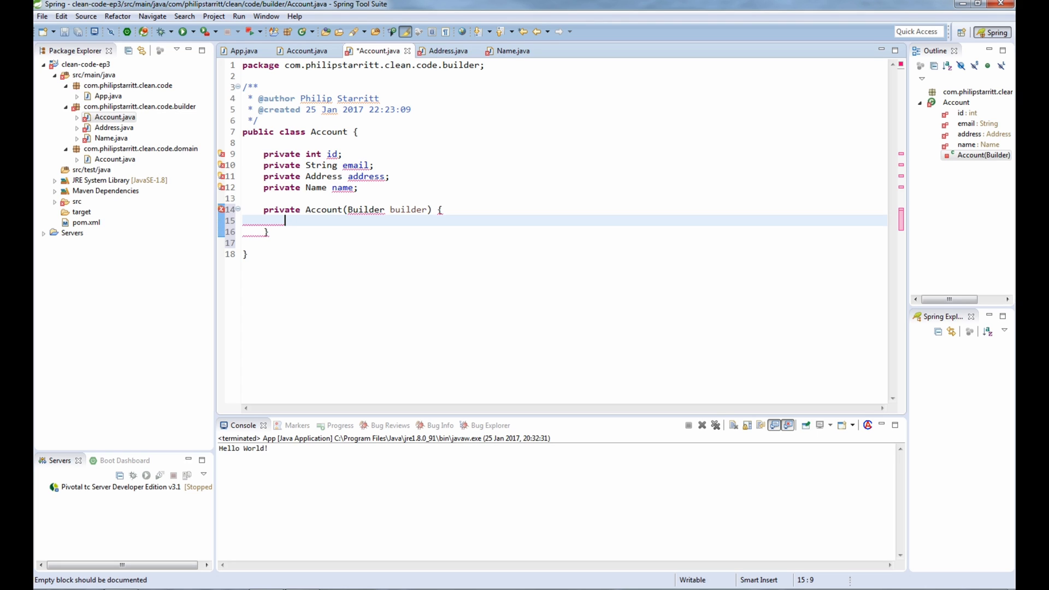
key(Down)
key(Down)
key(Return)
key(Return)
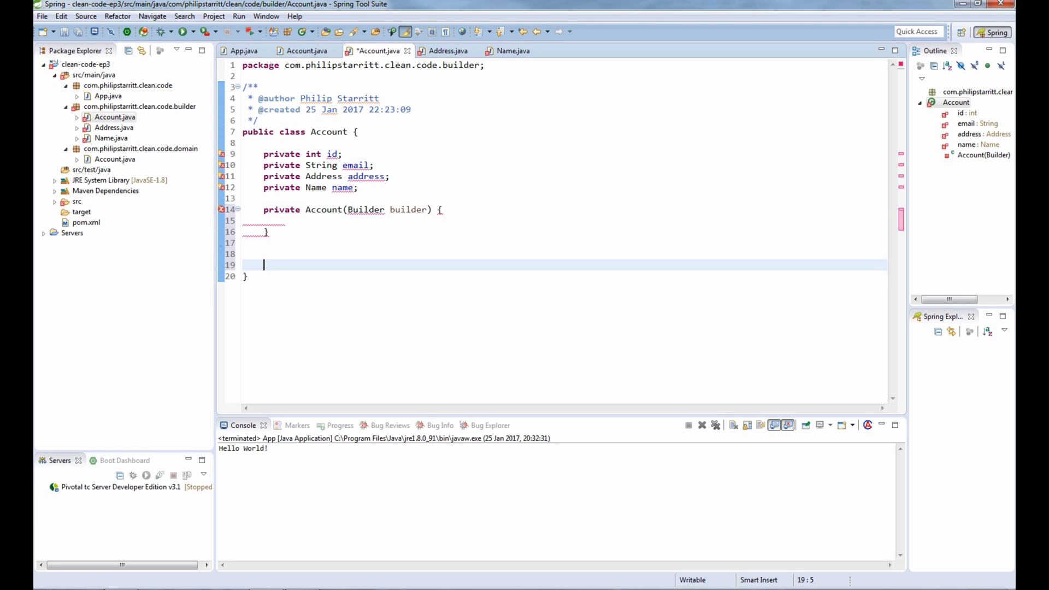
key(Return)
click(285, 252)
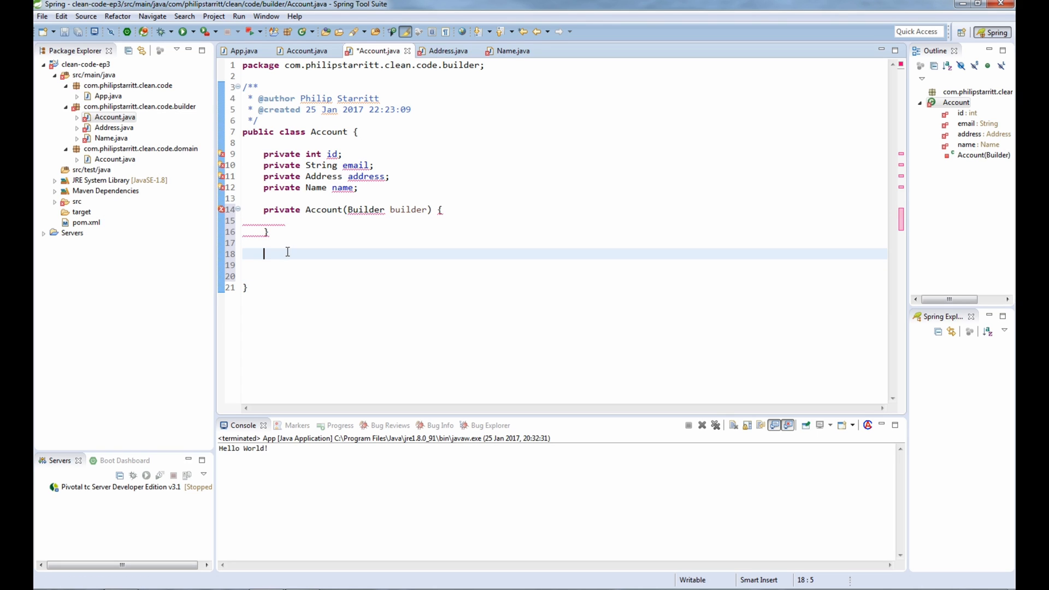
text(ublic )
text(static class Builde)
Declare the nested 'public static class Builder {' with its body and save
key(BackSpace)
key(BackSpace)
text(der )
text({)
key(Return)
key(Return)
key(Return)
key(Return)
key(Down)
key(Down)
key(shift+Down)
key(Delete)
key(ctrl+s)
Copy the four id, email, address and name fields into the Builder class
drag(263, 153, 378, 188)
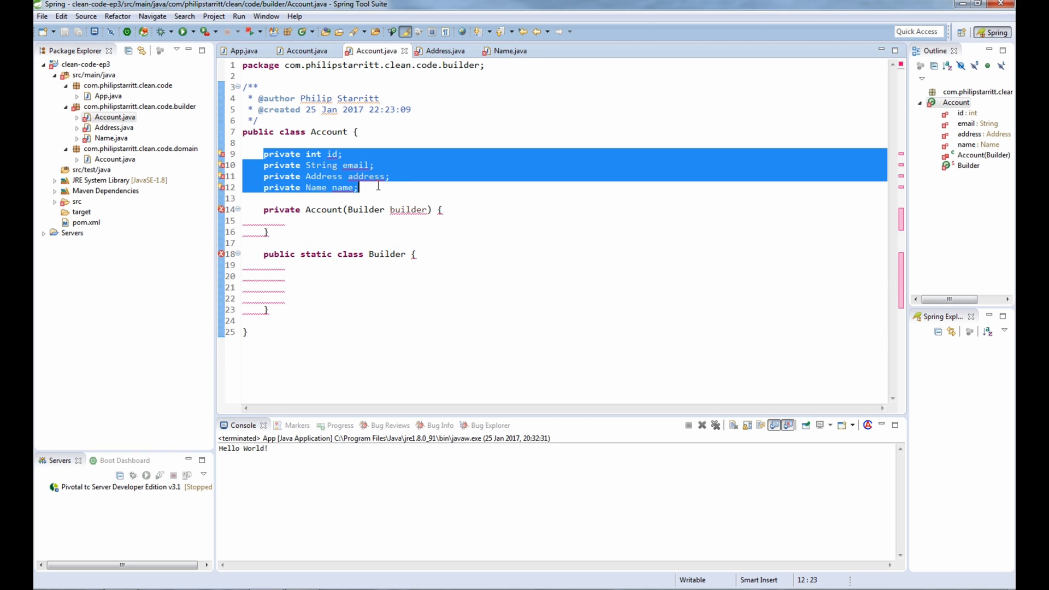
click(329, 271)
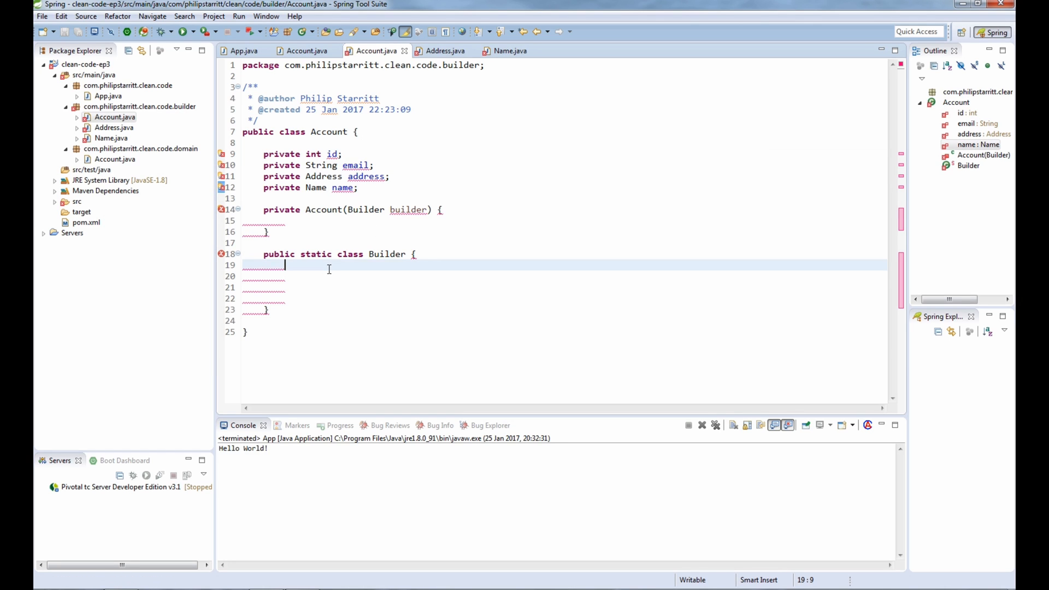
key(Return)
key(ctrl+v)
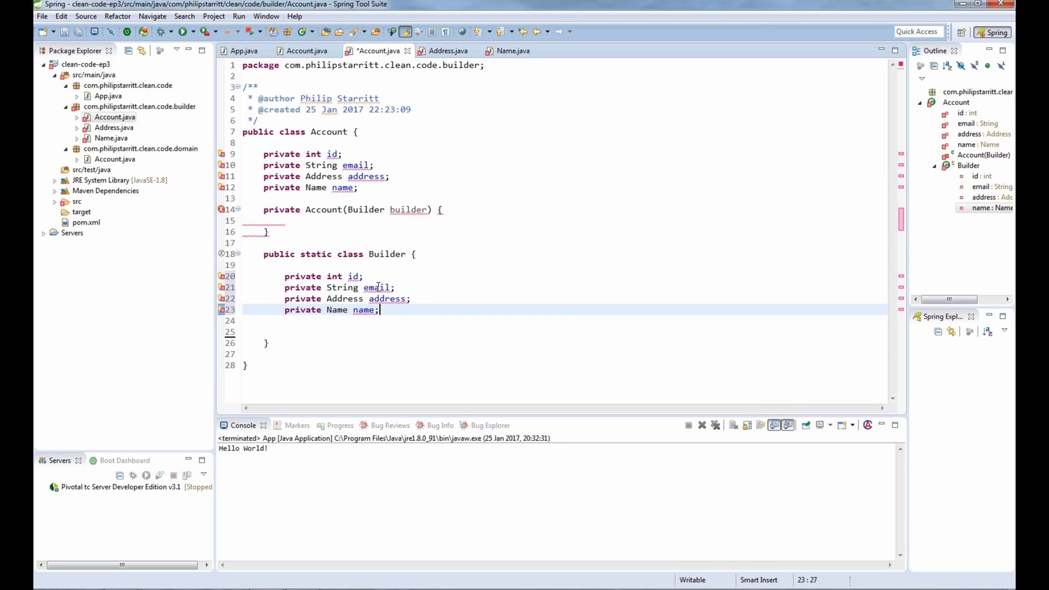
key(Return)
key(Return)
key(Return)
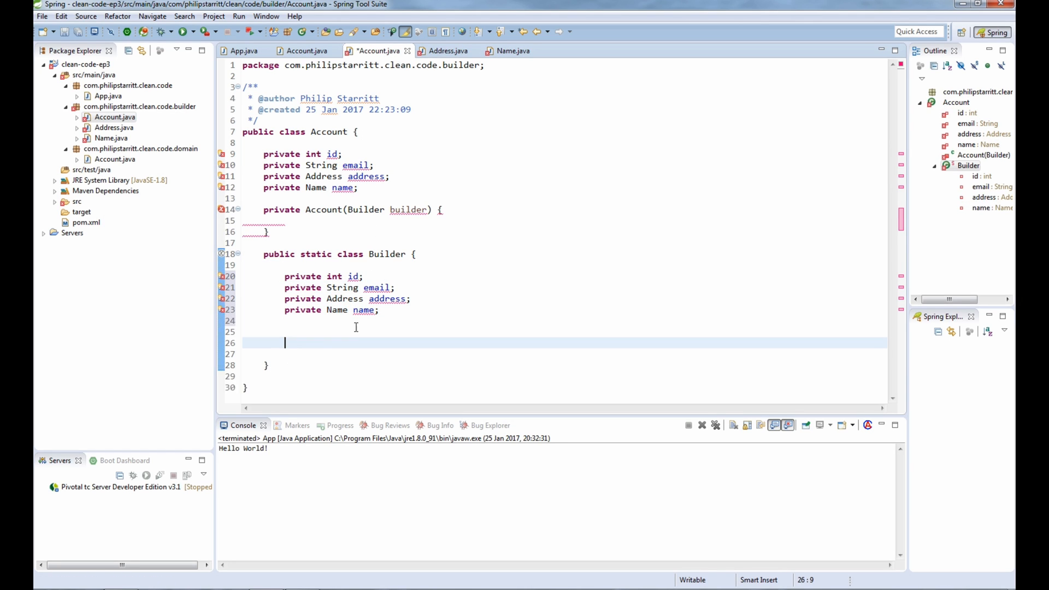
key(Up)
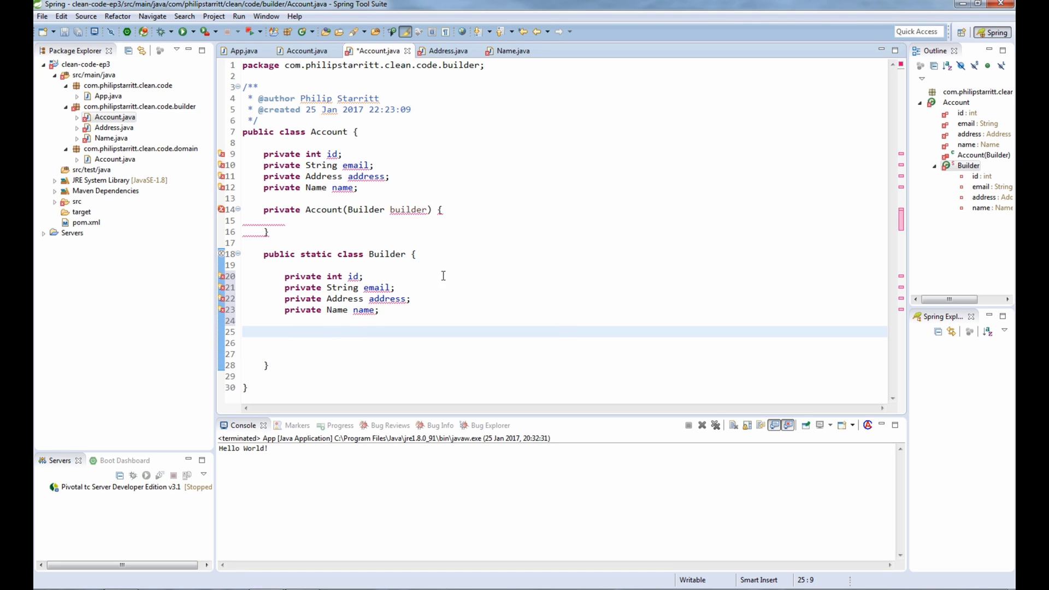
text(public)
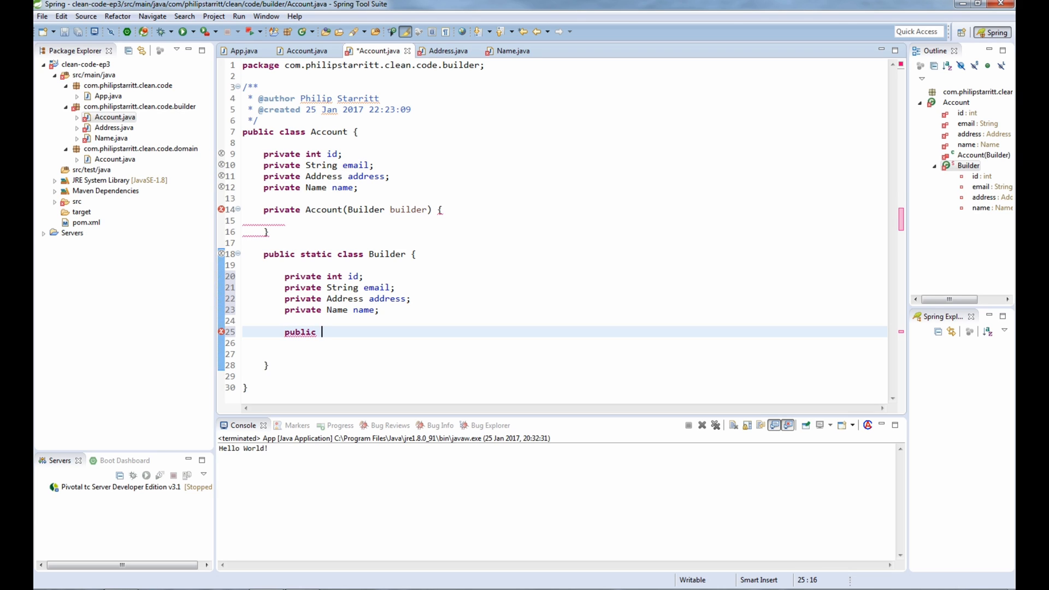
Write 'public Builder id(final int id) { this.id = id; return this; }' and save
double_click(394, 253)
key(ctrl+c)
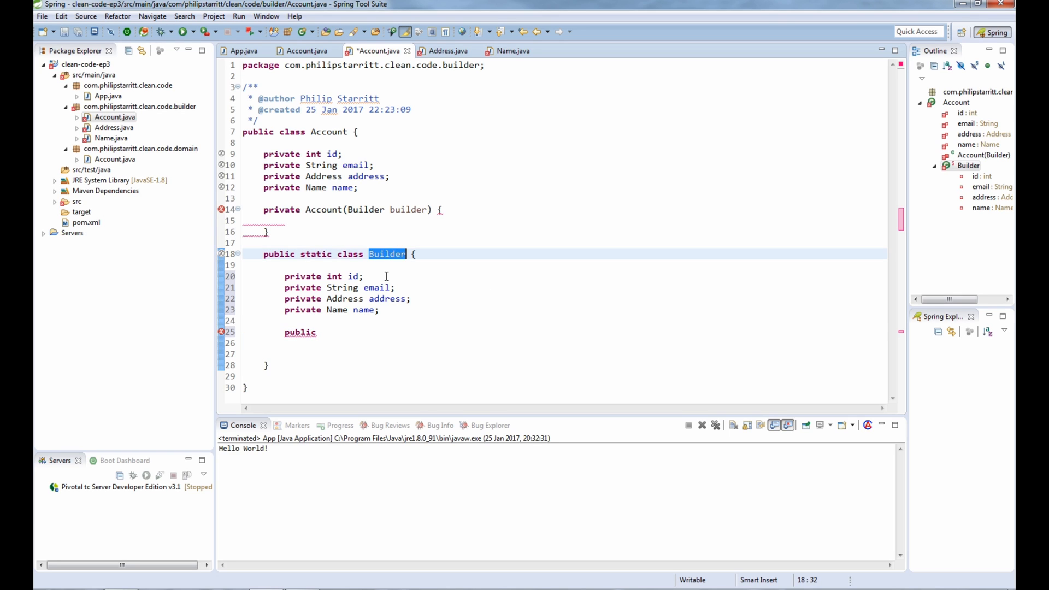
click(369, 331)
key(ctrl+v)
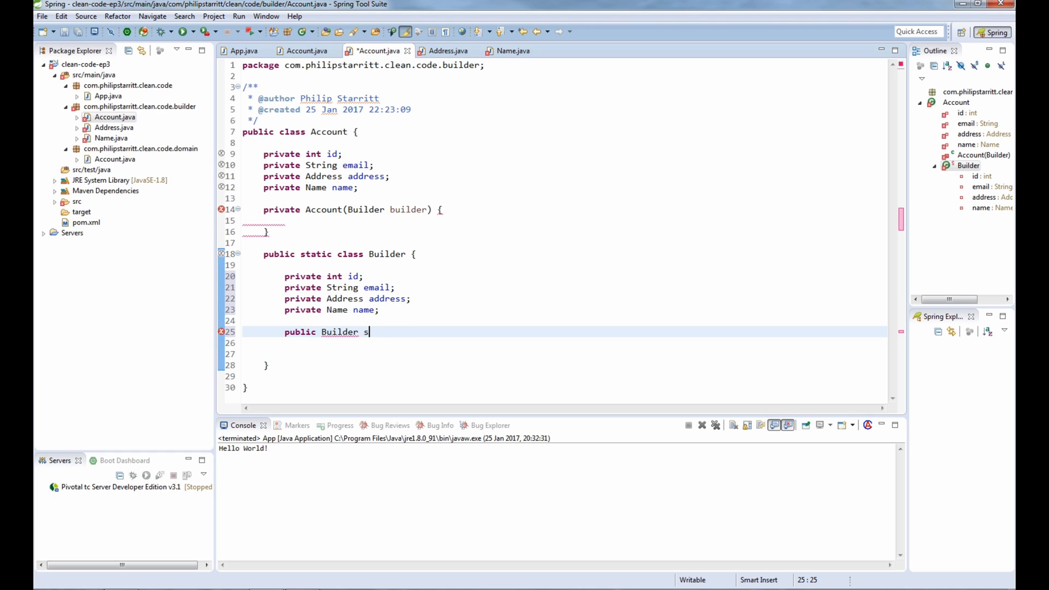
text(d(final i)
text(nt id) {)
key(Return)
text(this.id = id;)
key(Return)
text(ret)
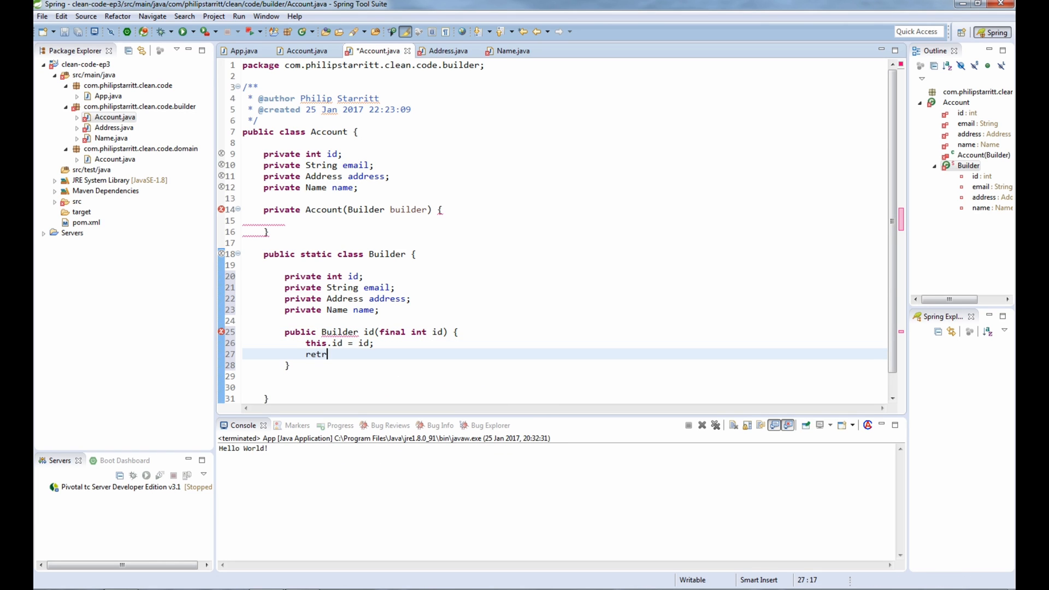
text(urn this;)
key(ctrl+s)
scroll(478, 322, down, 1)
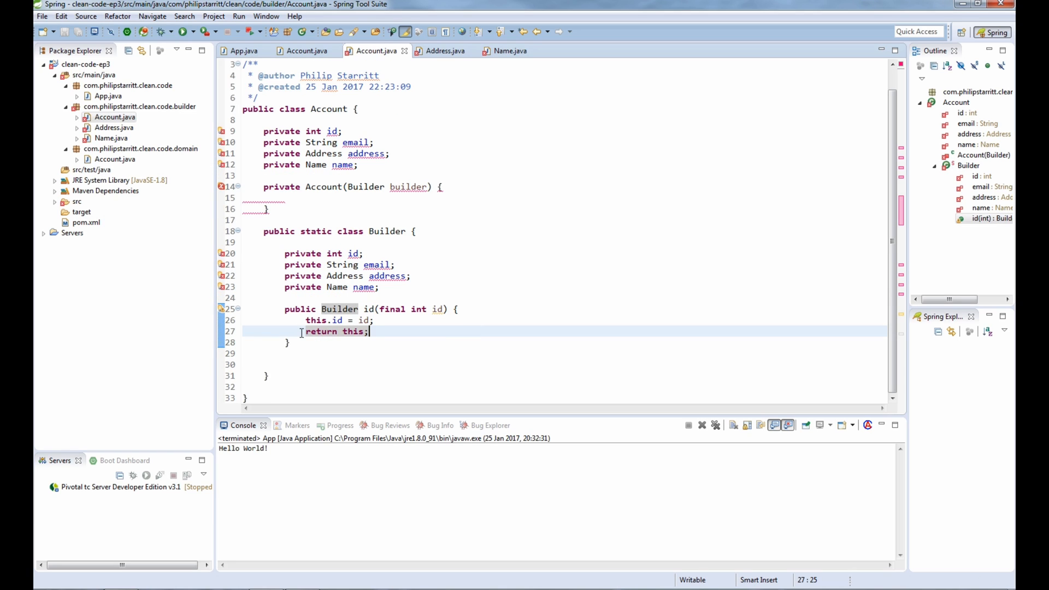
key(Down)
key(Down)
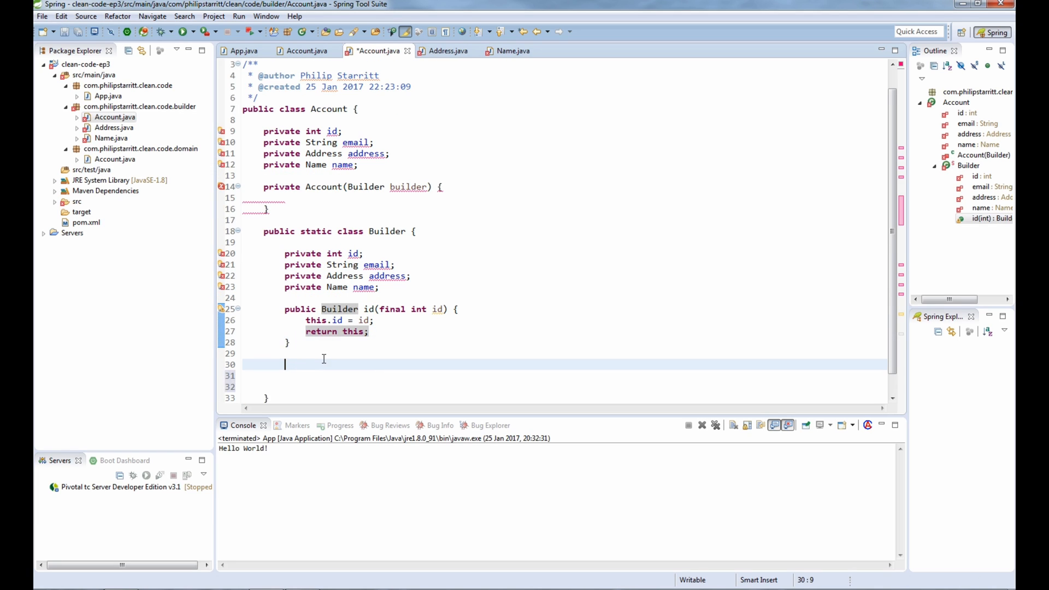
Write the email(final String email) setter assigning this.email and returning this
key(Return)
text(public Builder )
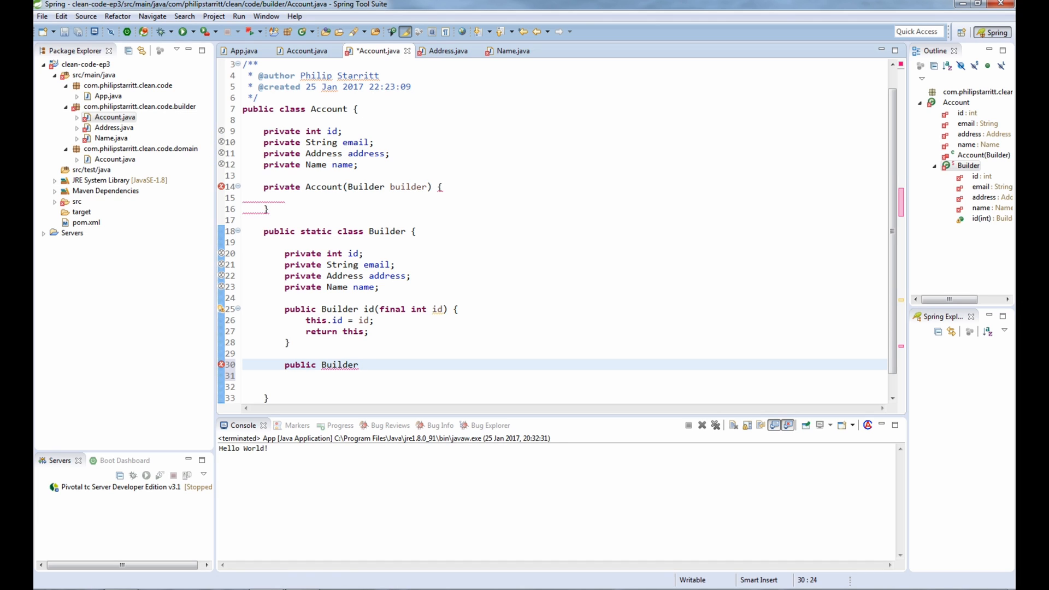
text(email(final String email) {)
key(Return)
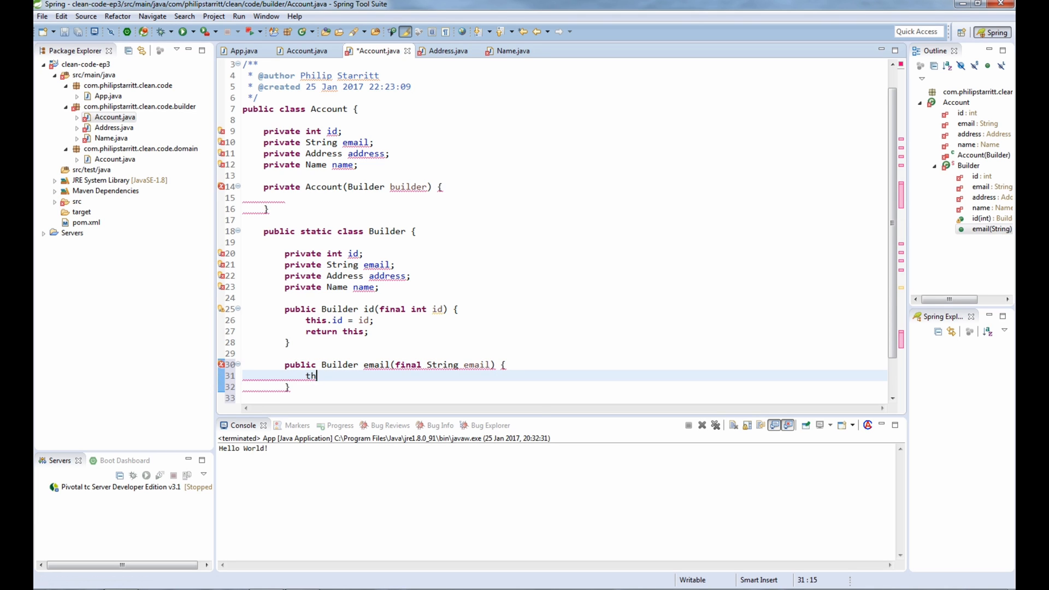
text(this.email = email)
key(Return)
key(BackSpace)
key(BackSpace)
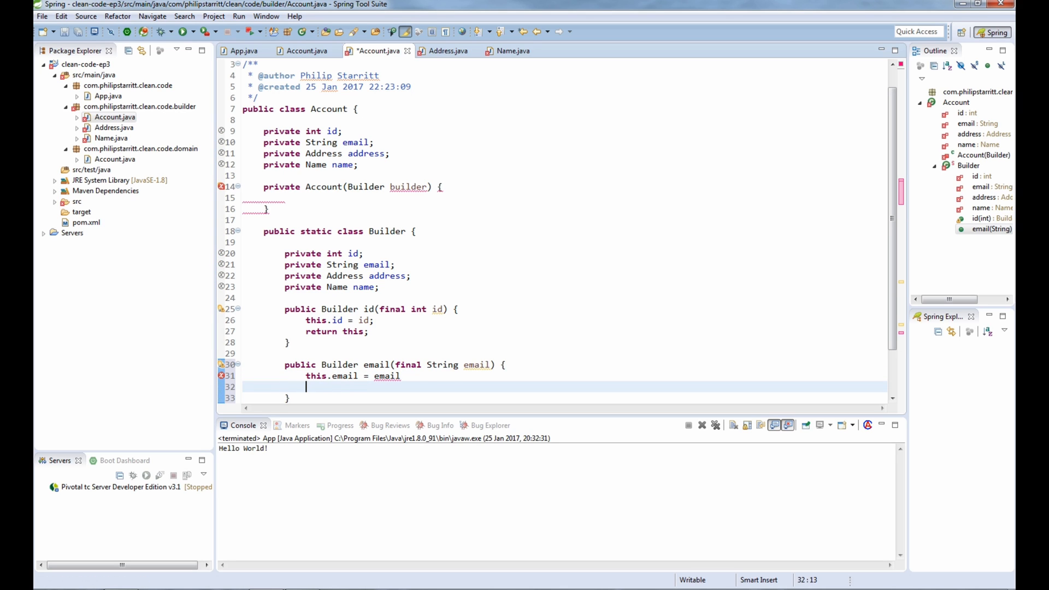
text(return this;)
click(400, 376)
text(;)
key(Down)
key(Down)
key(End)
key(Return)
key(Return)
text(public )
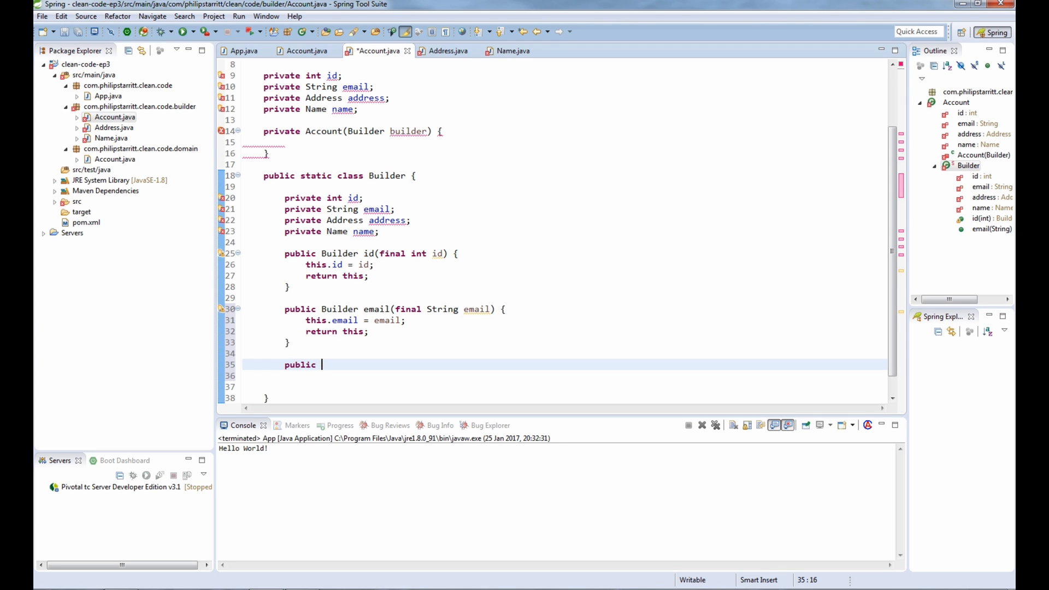
text(ABuild)
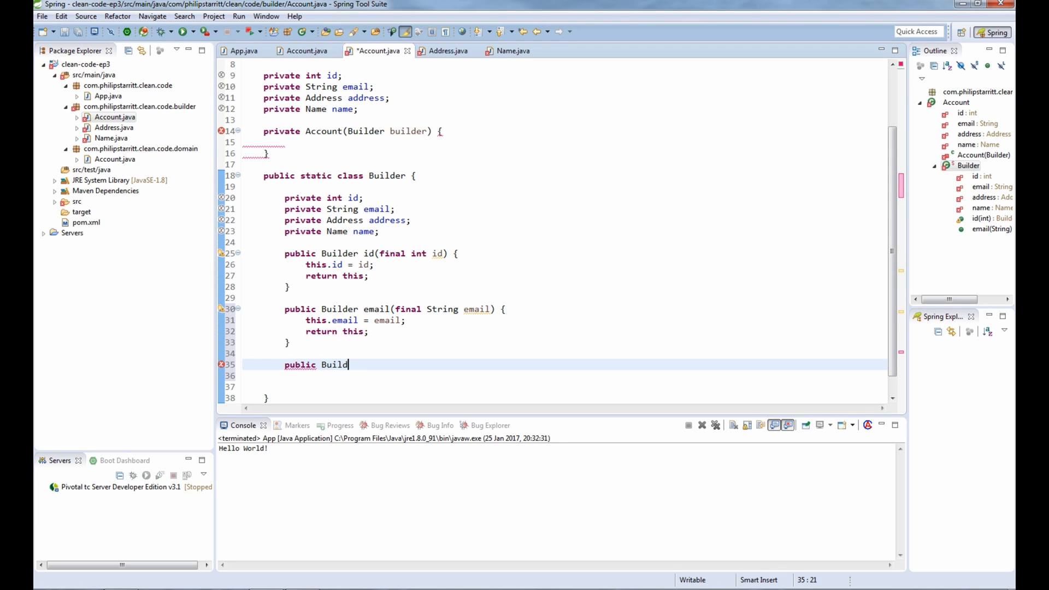
Write the address(final Address address) setter assigning this.address and returning this
key(BackSpace)
key(BackSpace)
text(address(final Address address) {)
key(Return)
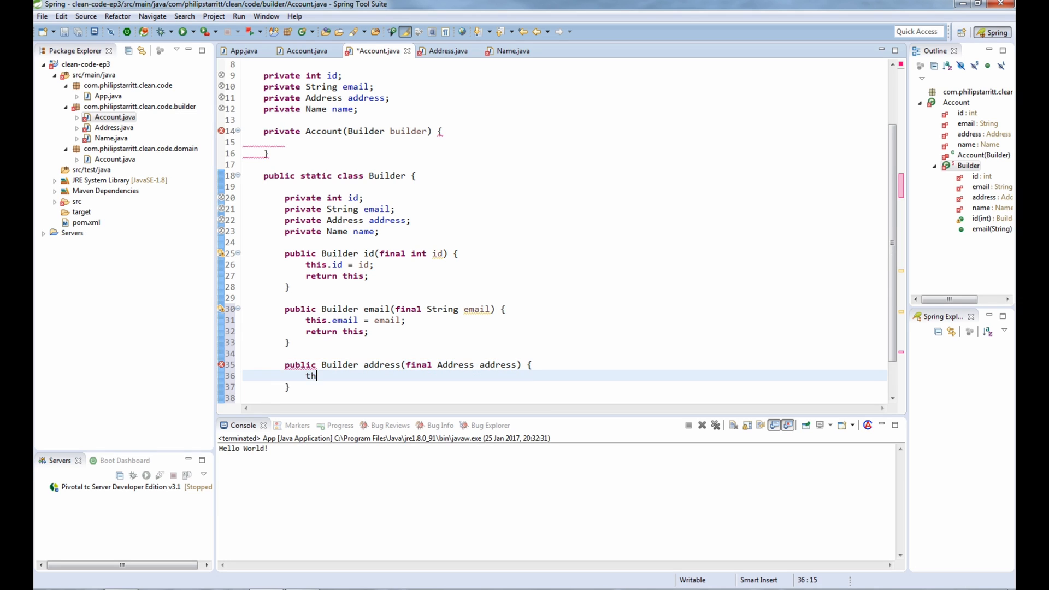
text(this.address = address)
text(;)
key(Return)
text(reut)
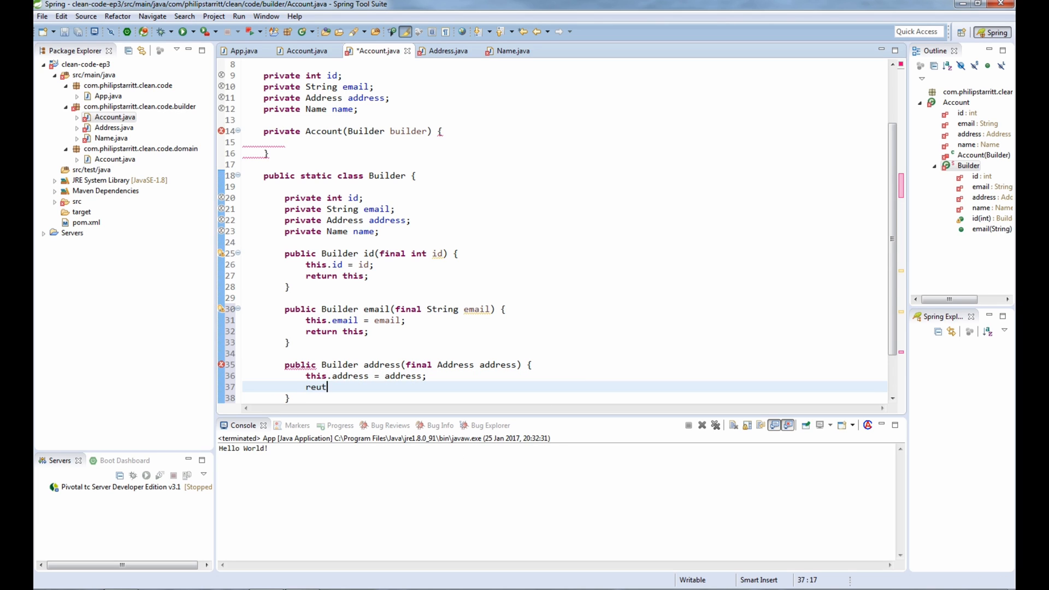
key(BackSpace)
text(turn this;)
scroll(558, 246, down, 2)
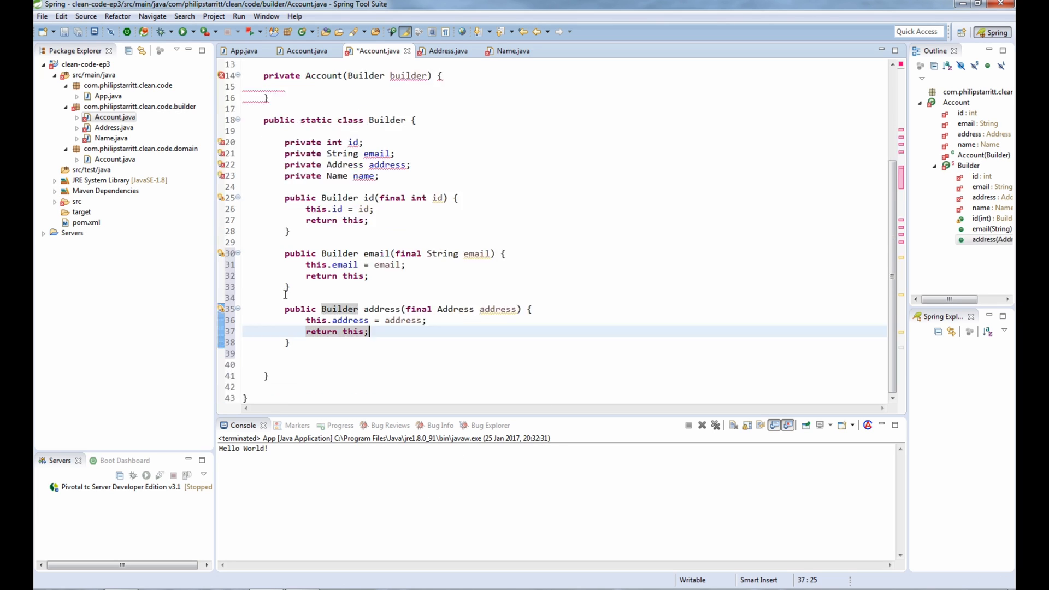
Write 'public Builder name(final Name name) { this.name = name; return this; }' and save
click(319, 355)
key(Return)
text(public Bu)
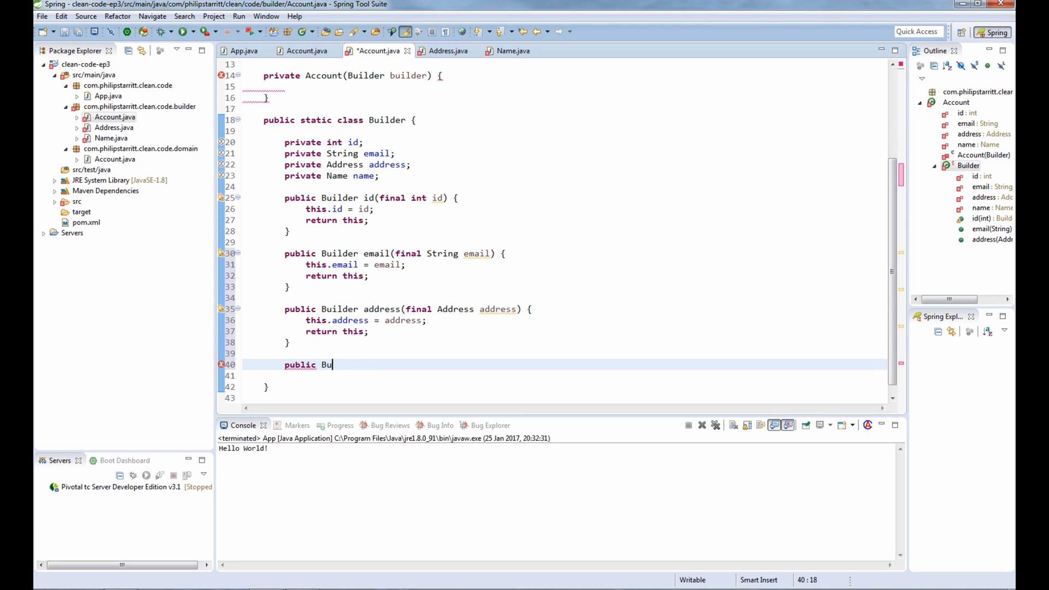
text(ilder)
key(BackSpace)
text(name()
text(final )
text(Name name)
key(End)
text({)
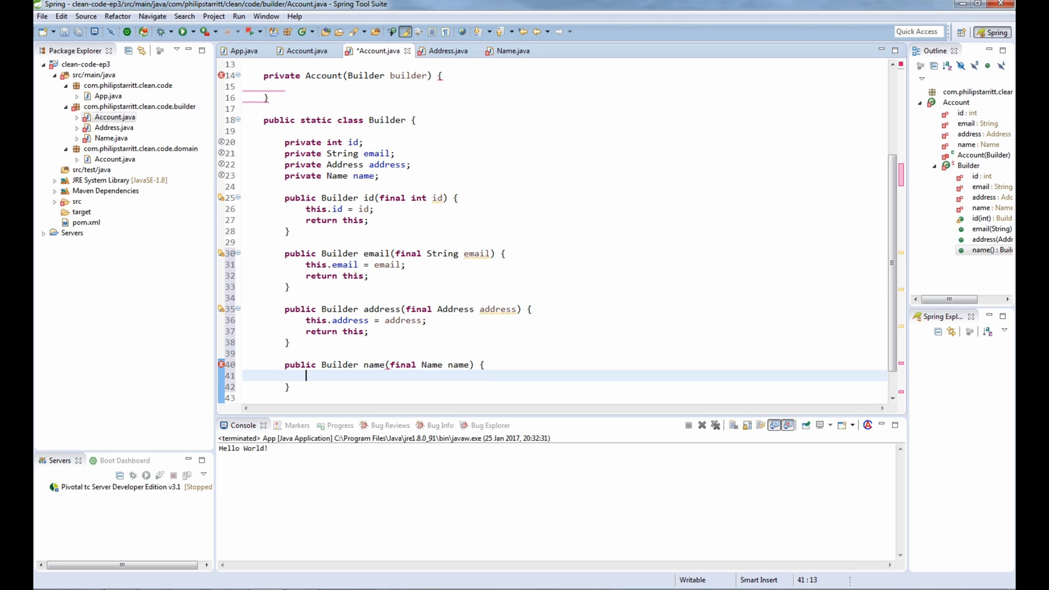
key(Return)
text(this.name = )
text(name;)
key(BackSpace)
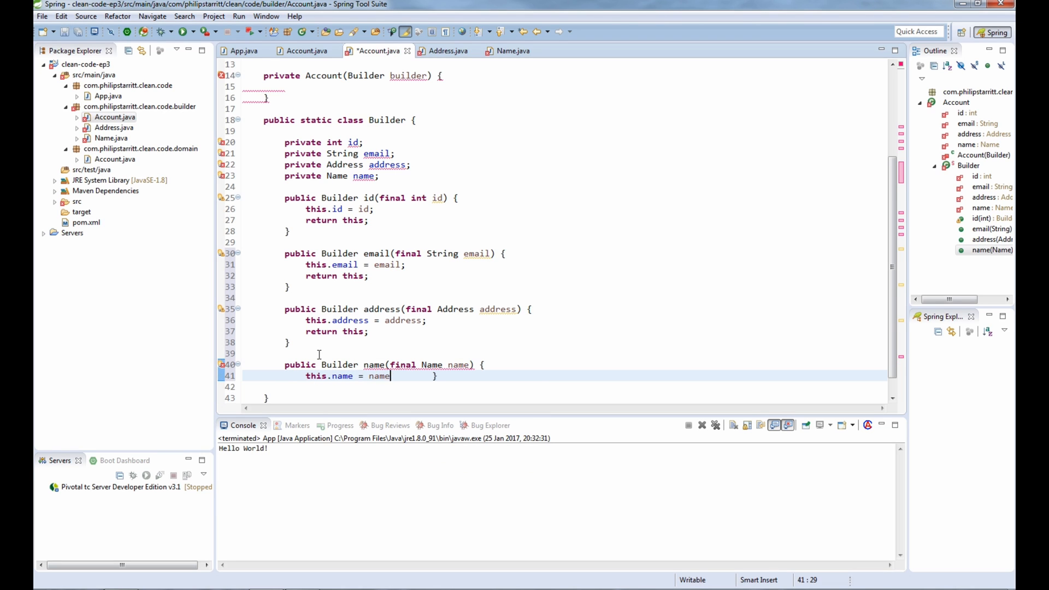
text(;)
key(Return)
text(return)
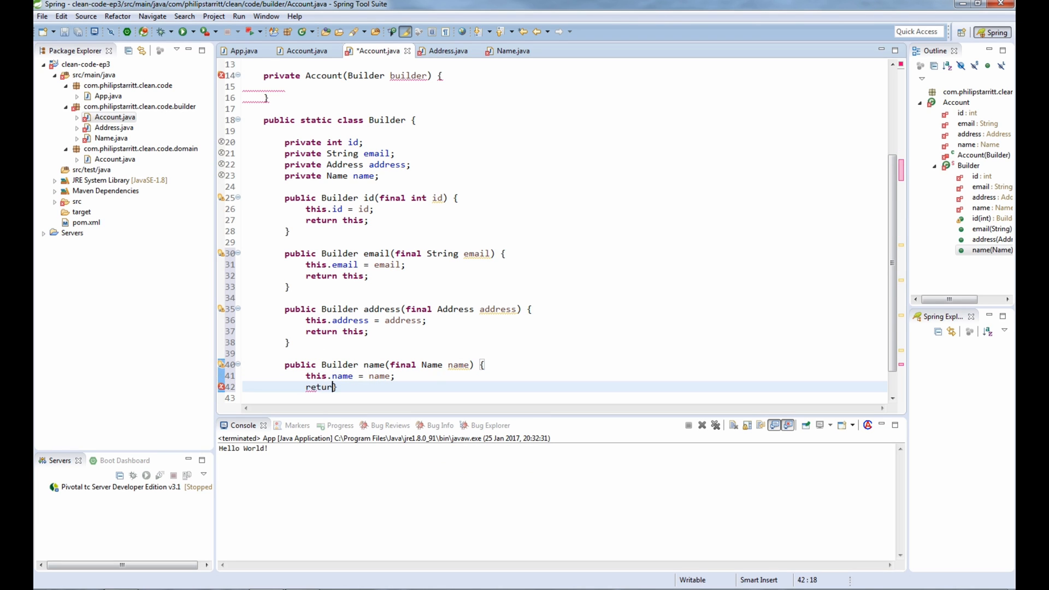
text( this;)
key(Return)
text(})
key(ctrl+s)
scroll(375, 328, down, 2)
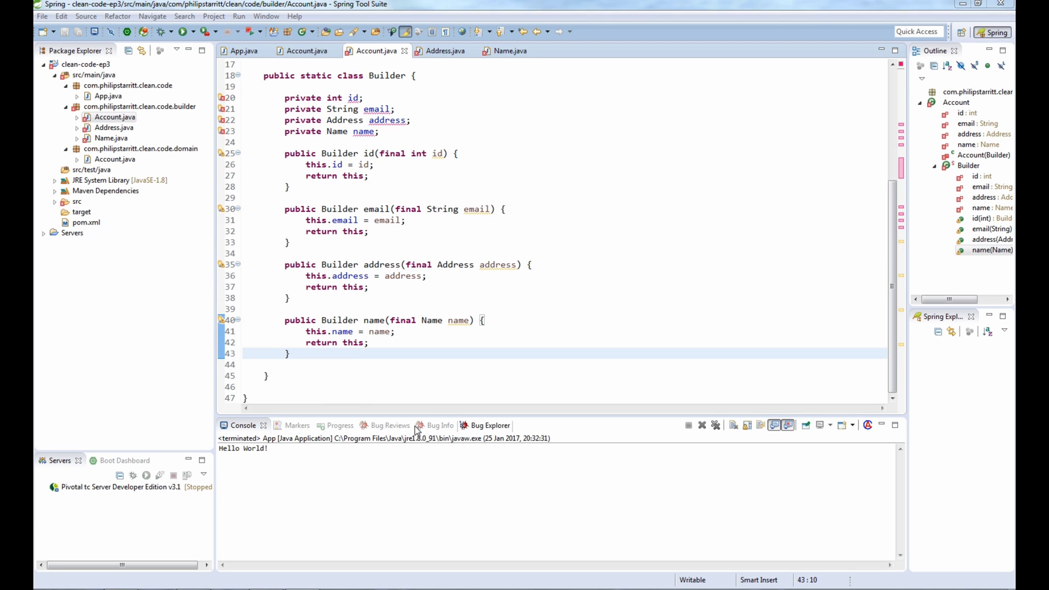
Write 'public Account build() { return new Account(this); }' and save
click(302, 367)
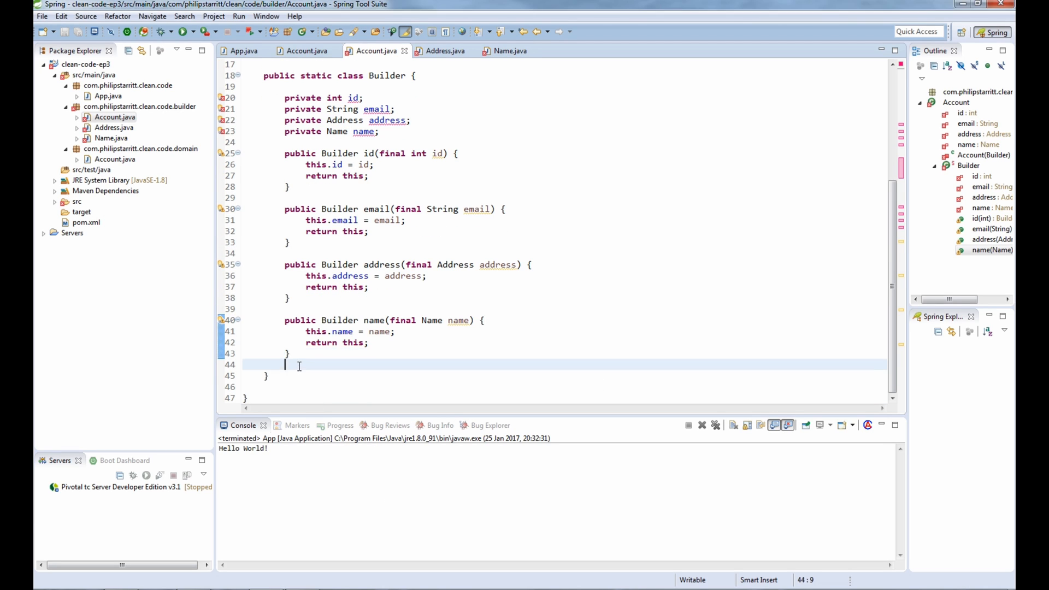
key(Return)
key(Return)
key(Up)
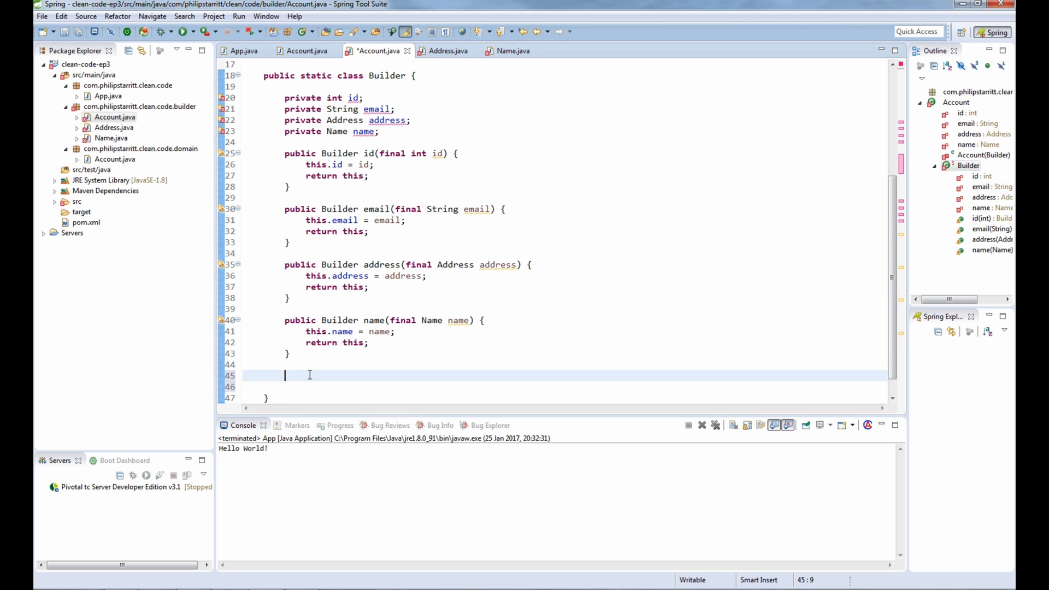
scroll(310, 375, up, 6)
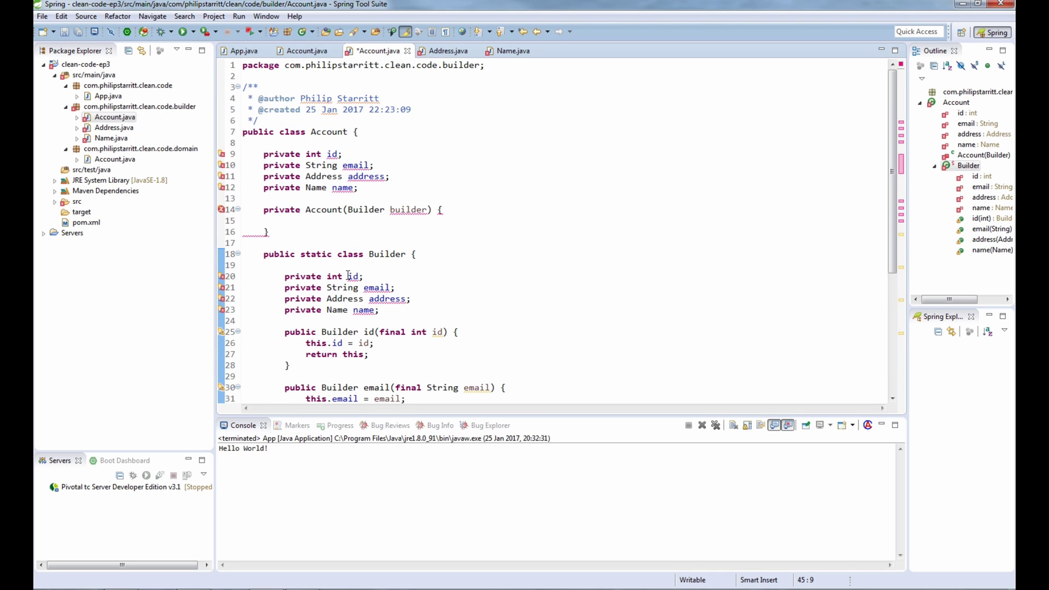
double_click(333, 134)
scroll(393, 119, down, 3)
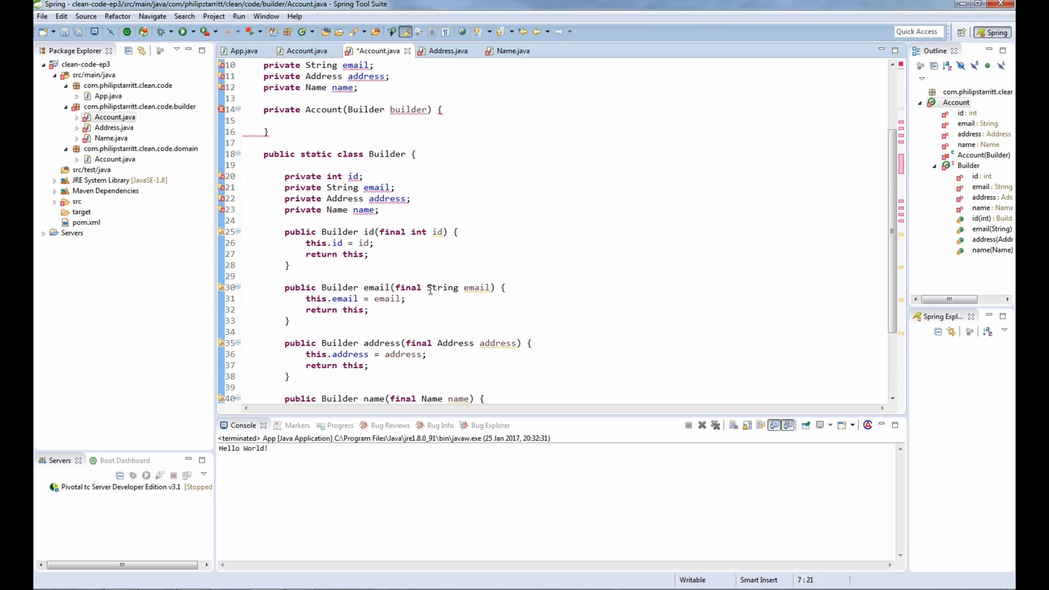
scroll(430, 290, down, 3)
click(305, 355)
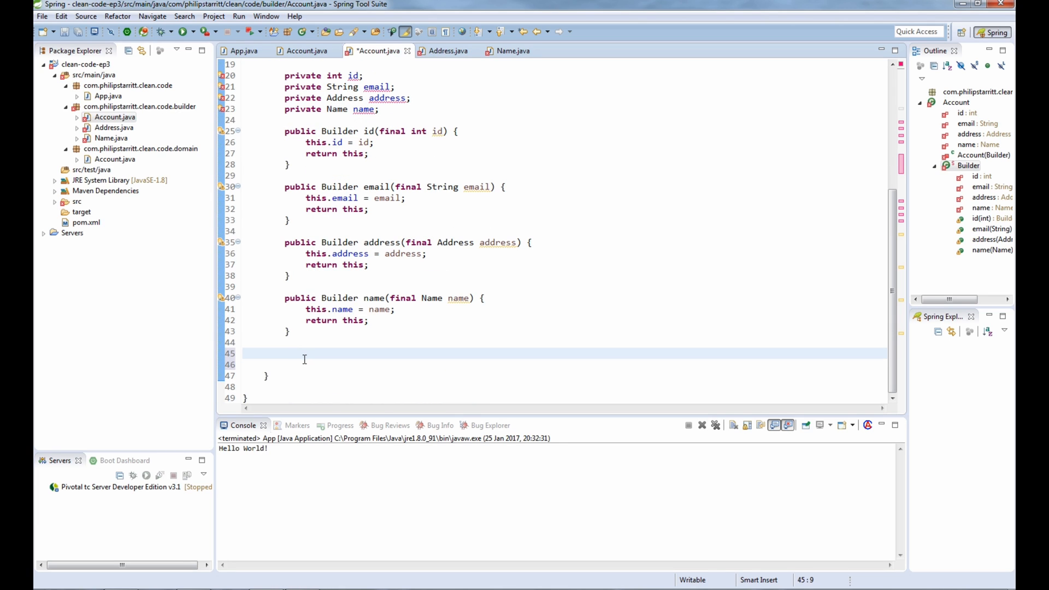
text(public Account )
text(build() {)
key(Return)
text(retur)
text(n new A)
text(ccount(this))
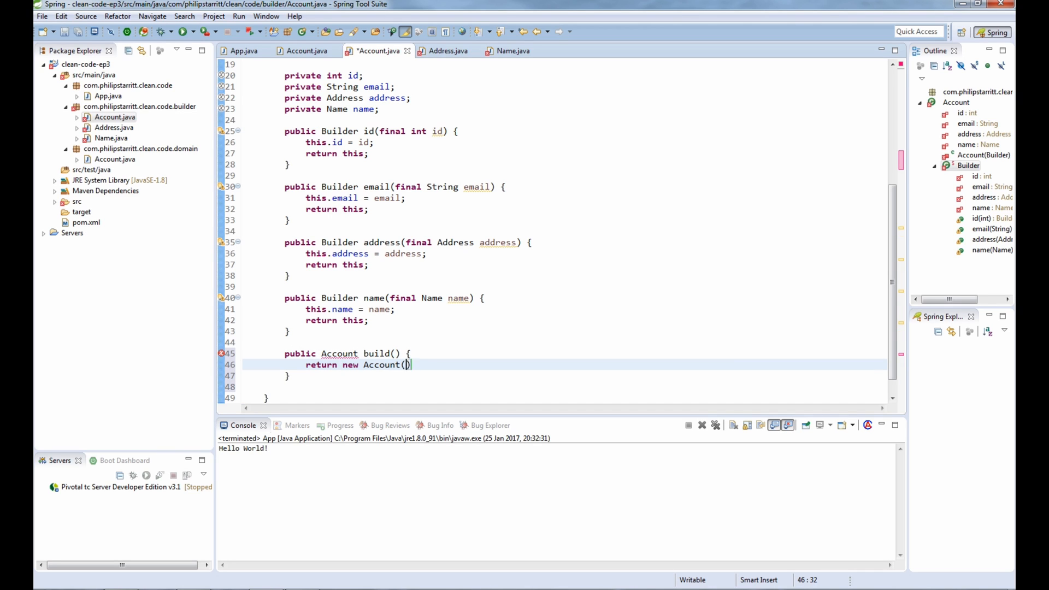
text(;)
key(ctrl+s)
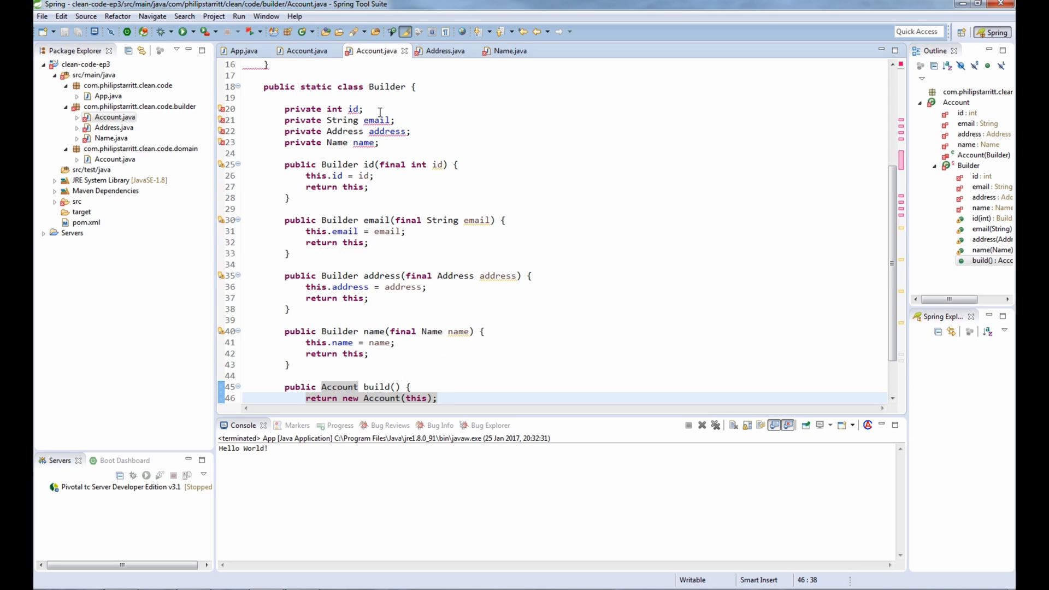
scroll(385, 98, up, 6)
Assign this.id and this.email from builder.id and builder.email in the private constructor
click(349, 221)
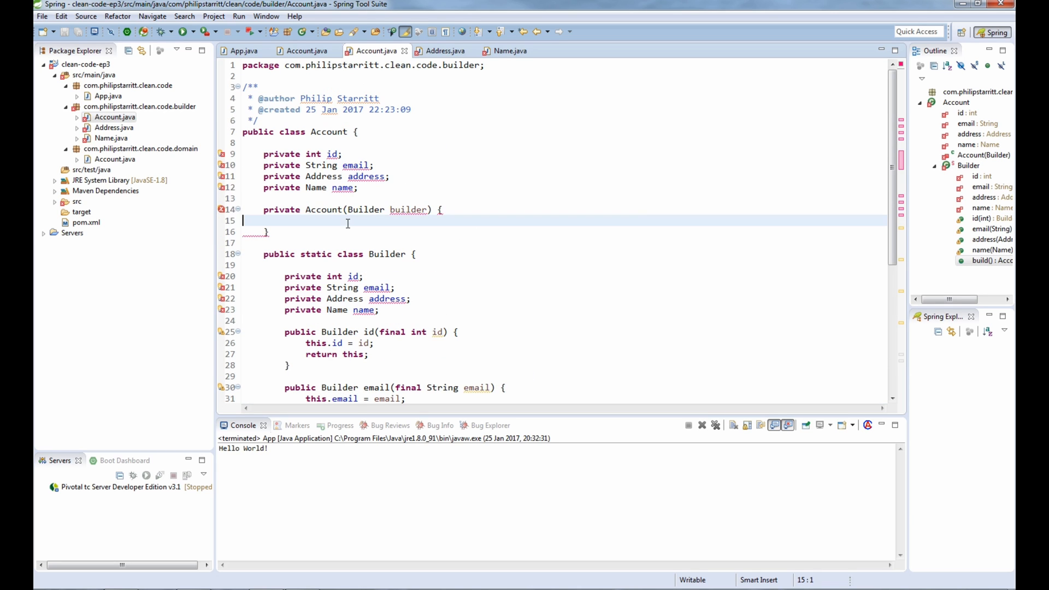
key(Tab)
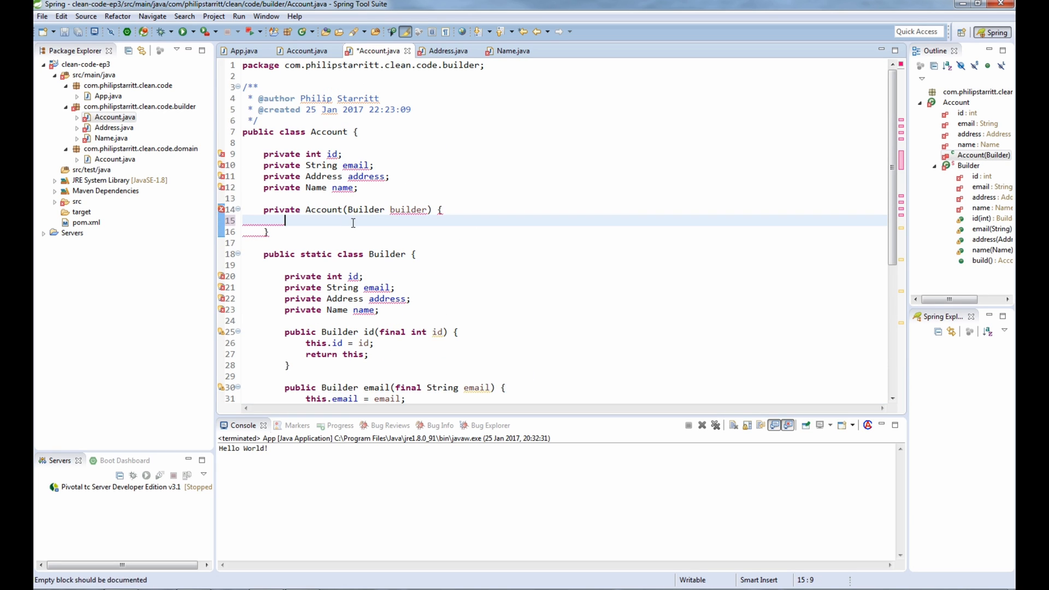
text(this.id = )
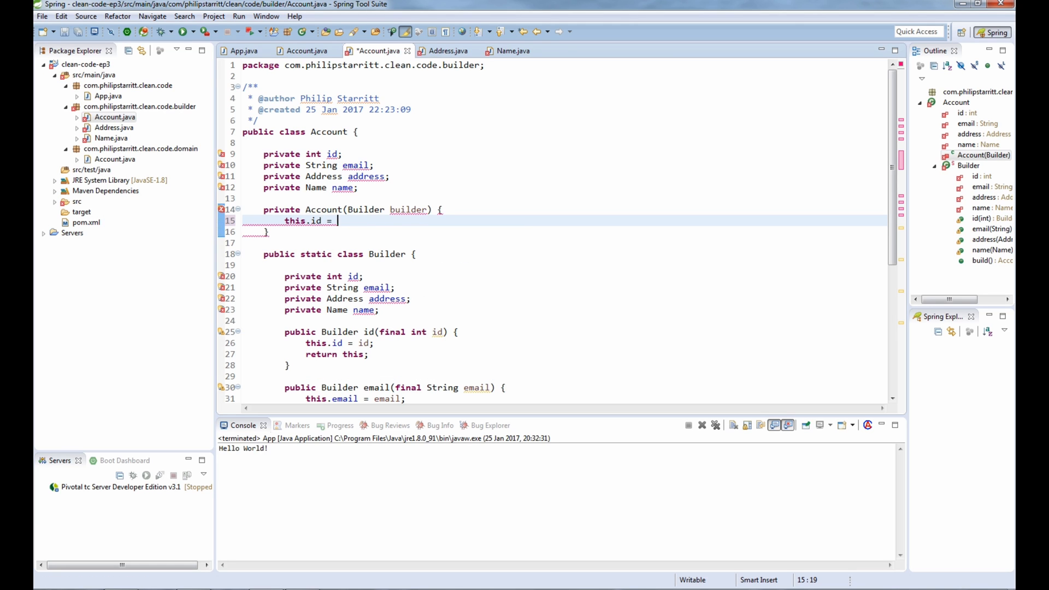
text(i)
text(ilder.id)
key(Return)
key(Return)
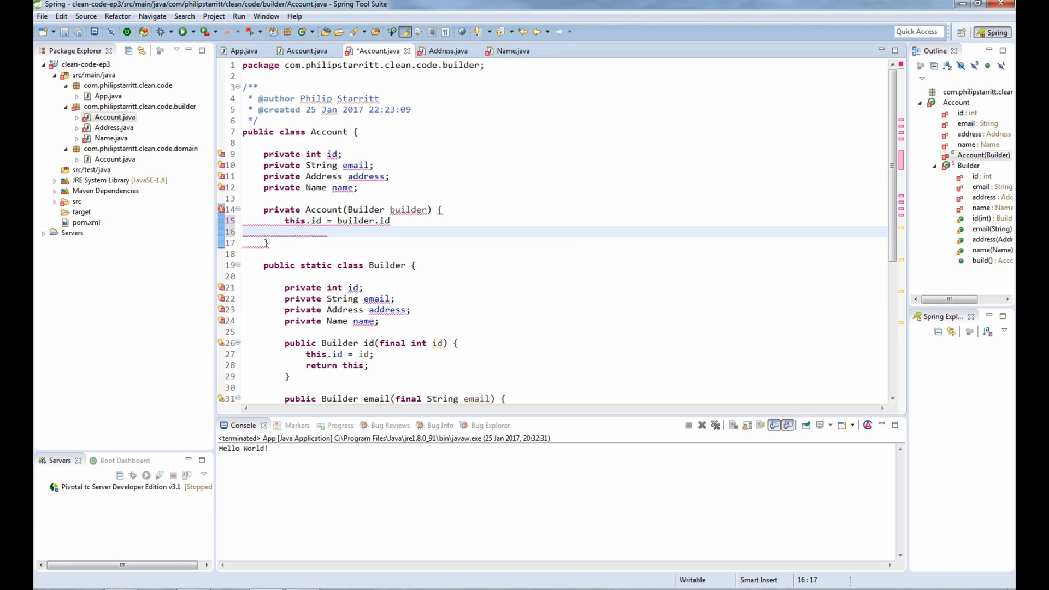
click(434, 218)
text(;)
key(Return)
text(this.em)
key(Return)
text(=)
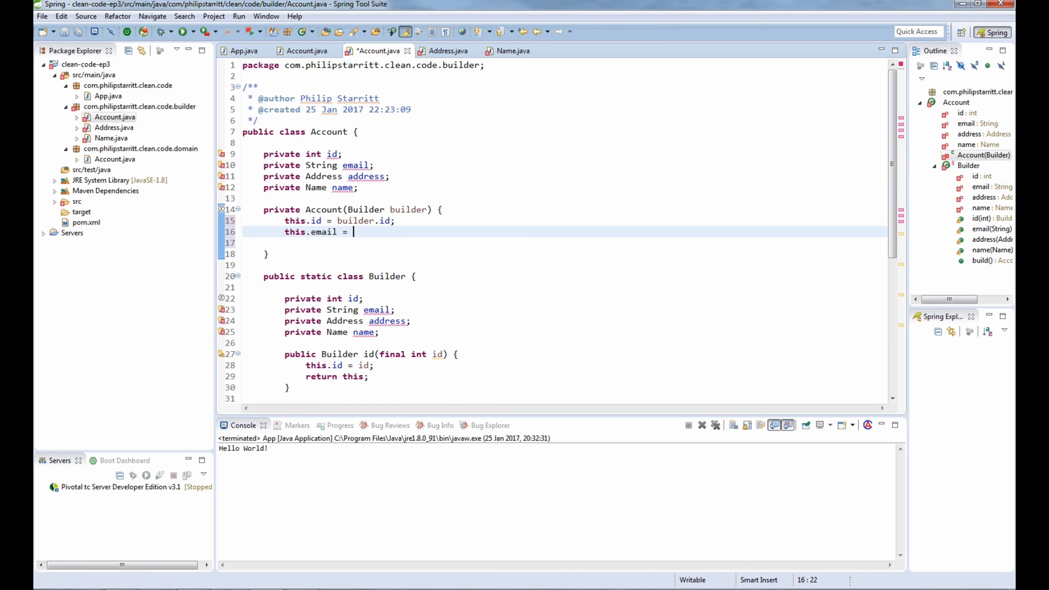
text( builder.em)
key(Return)
text(;)
Assign this.address and this.name from the builder, remove the blank line and save
key(Return)
text(this.add)
key(Return)
text(buiilder.ad)
key(Return)
text(l)
key(BackSpace)
text(;)
key(Return)
text(this.name = builder.na)
key(Return)
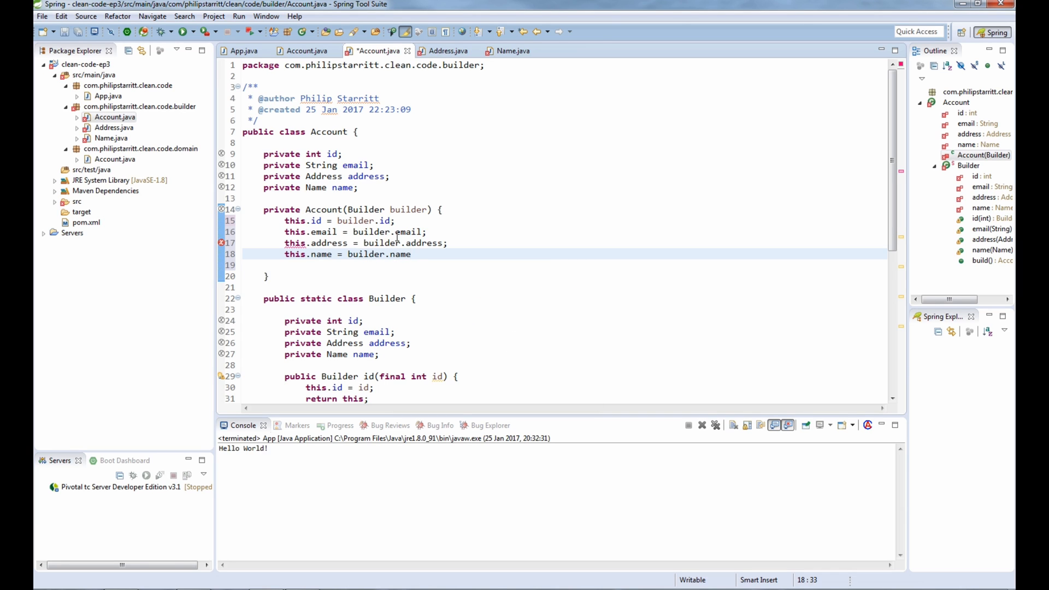
text(;)
key(ctrl+d)
key(ctrl+s)
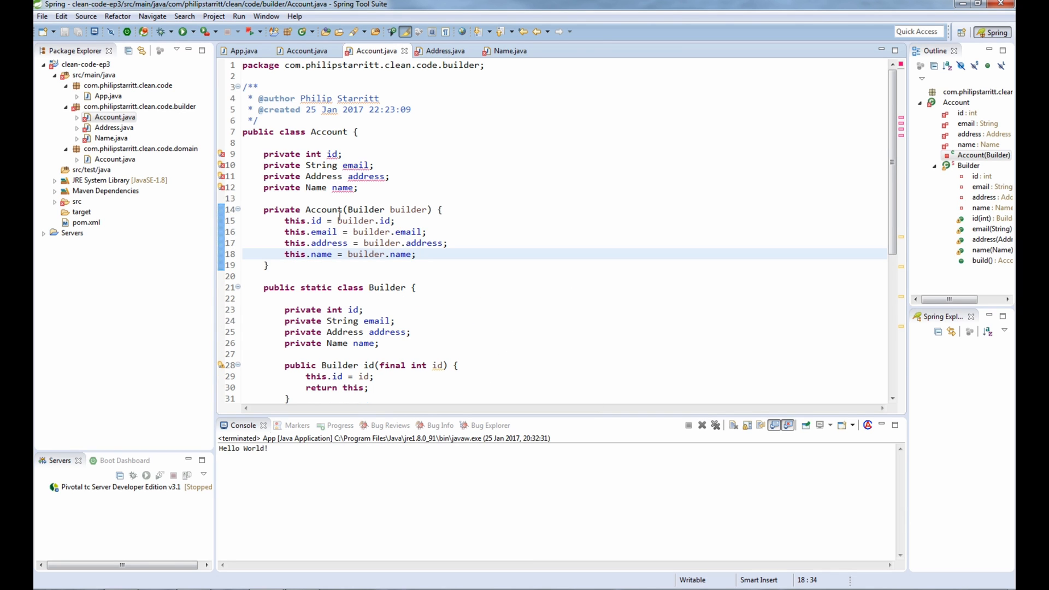
Declare Account's id, email, address and name fields final and save the class
click(319, 154)
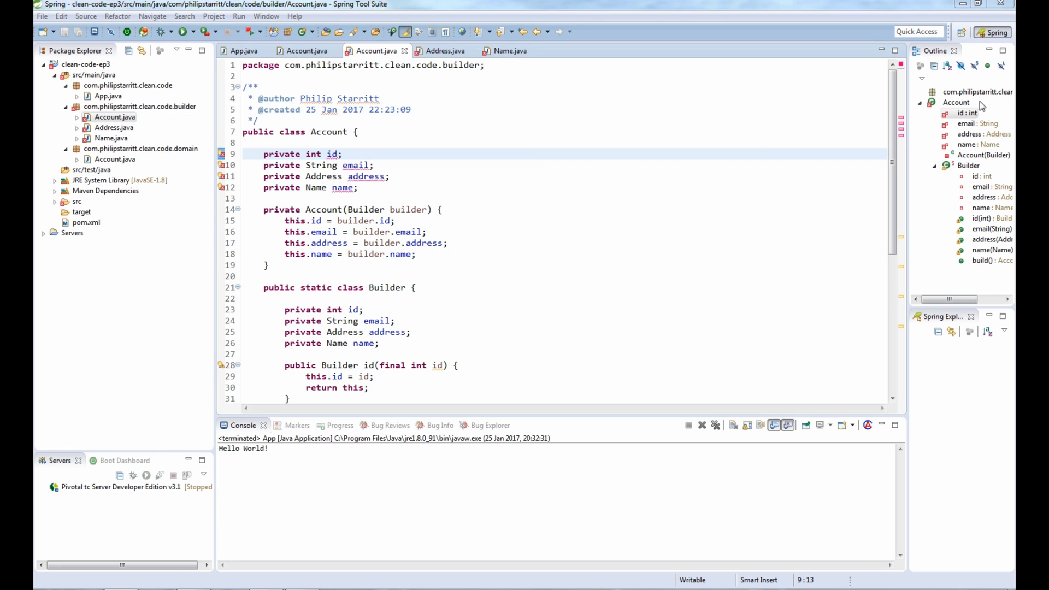
click(412, 193)
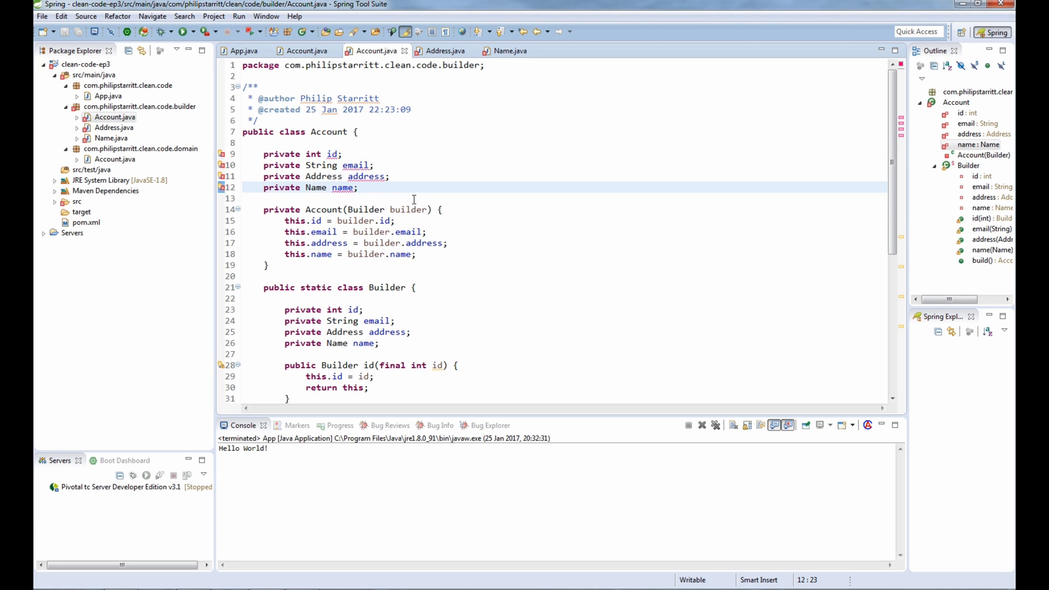
click(306, 155)
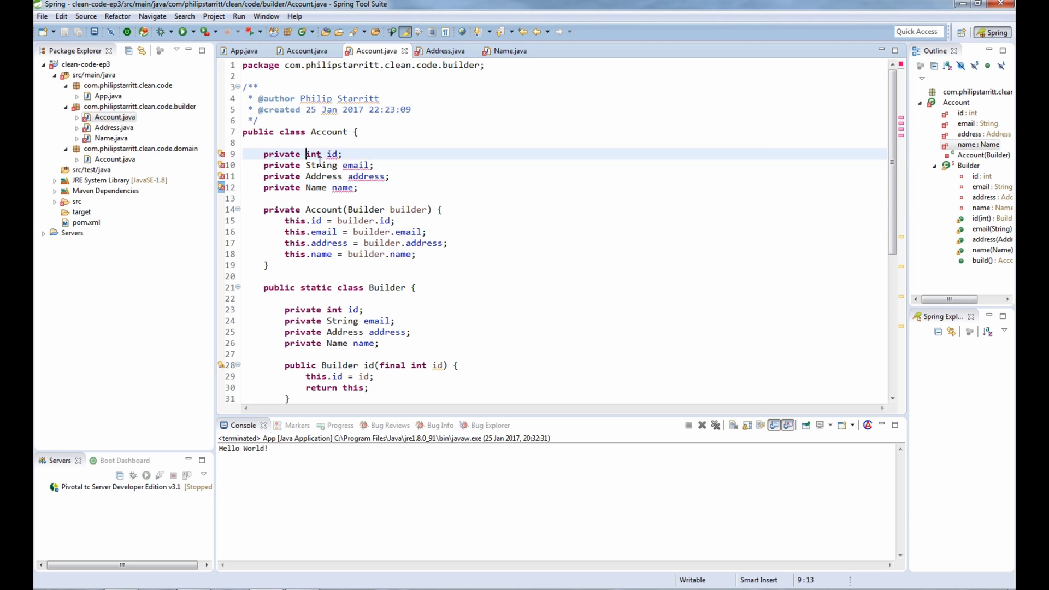
text(final)
key(Down)
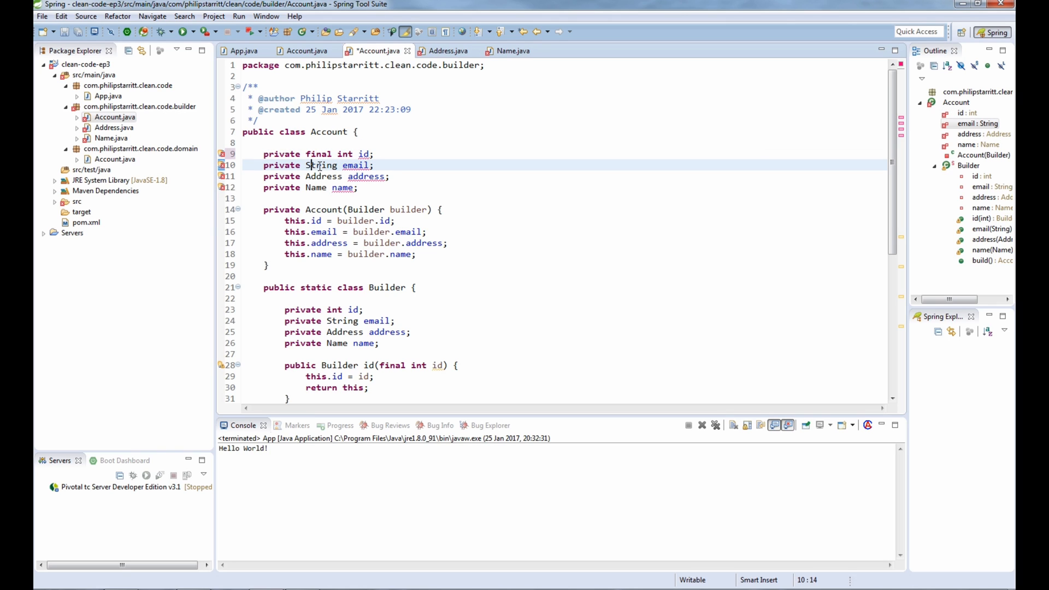
text(final)
key(Down)
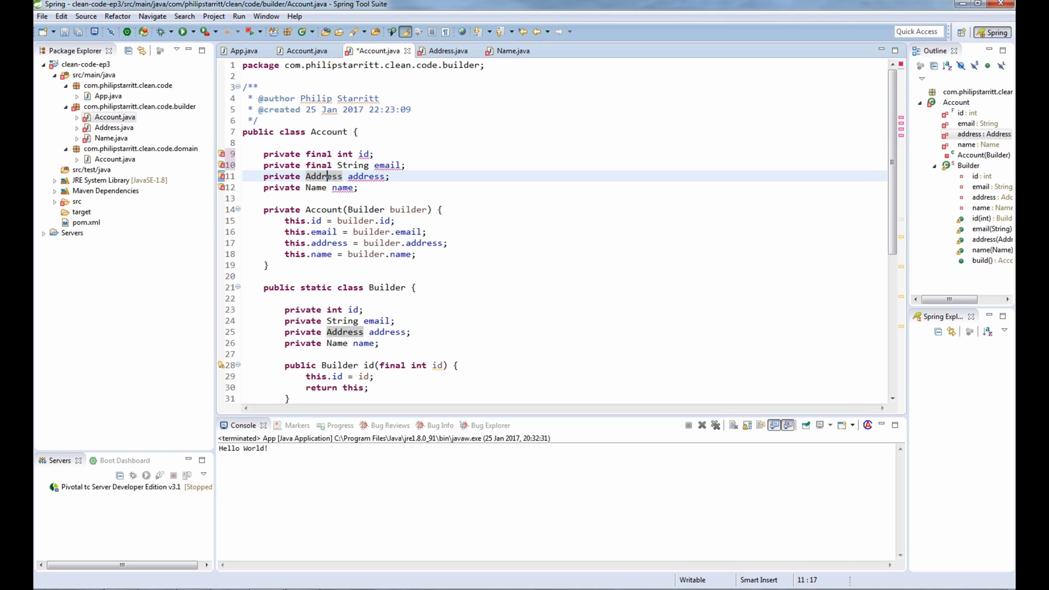
text(final)
key(Down)
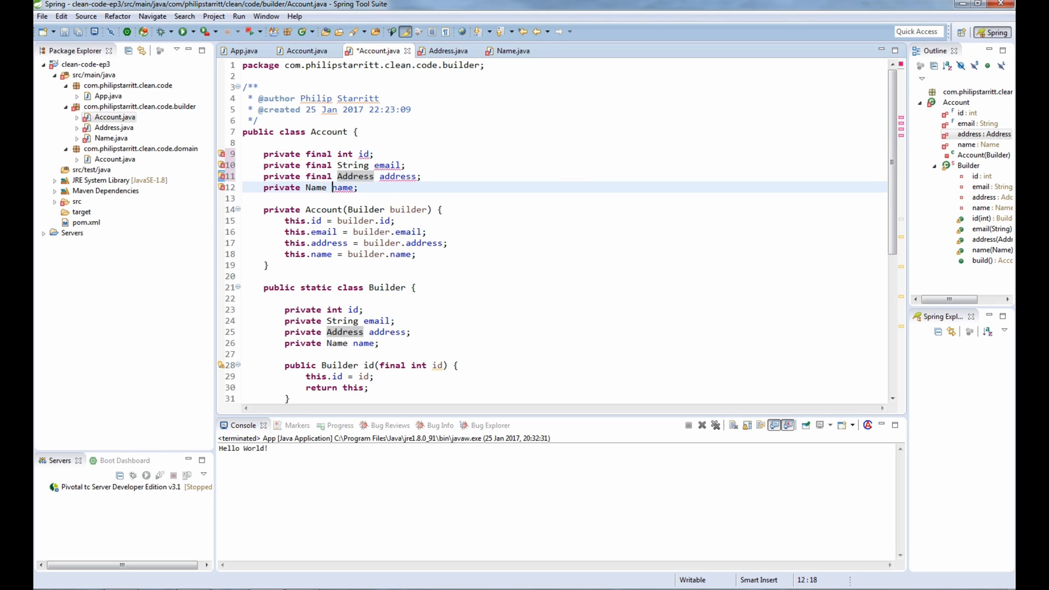
key(ctrl+Left)
text(final)
key(ctrl+s)
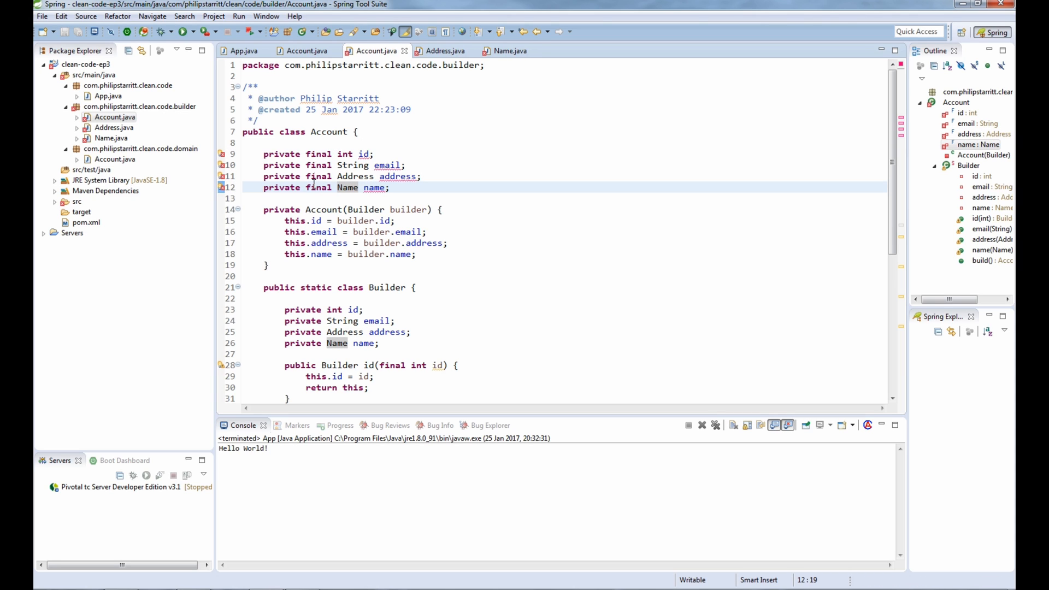
double_click(349, 188)
Generate getters for id, email, address and name, inserted after the Builder class
click(313, 265)
click(86, 15)
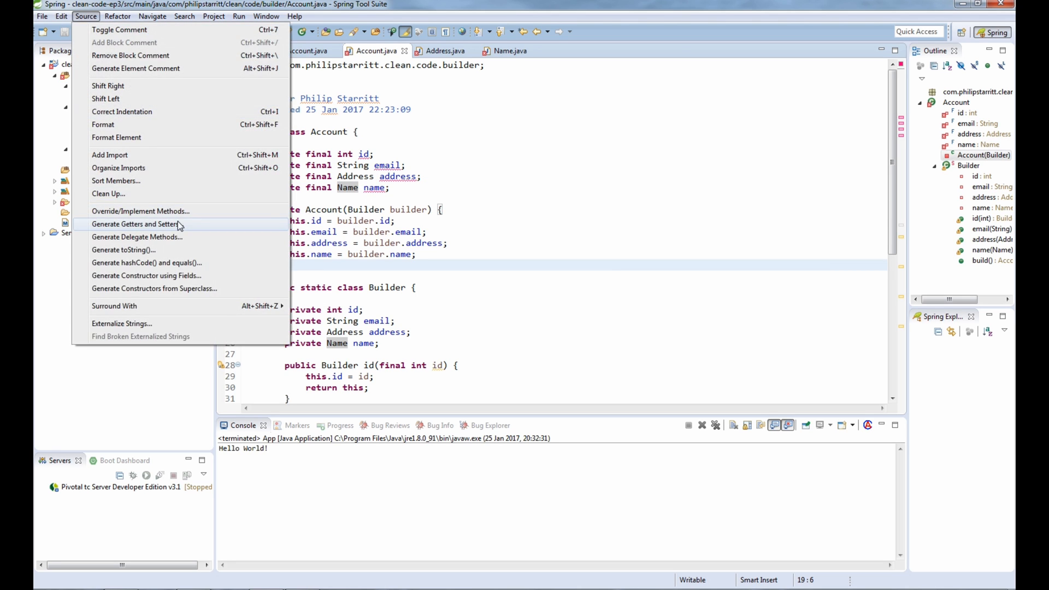
click(136, 224)
click(641, 68)
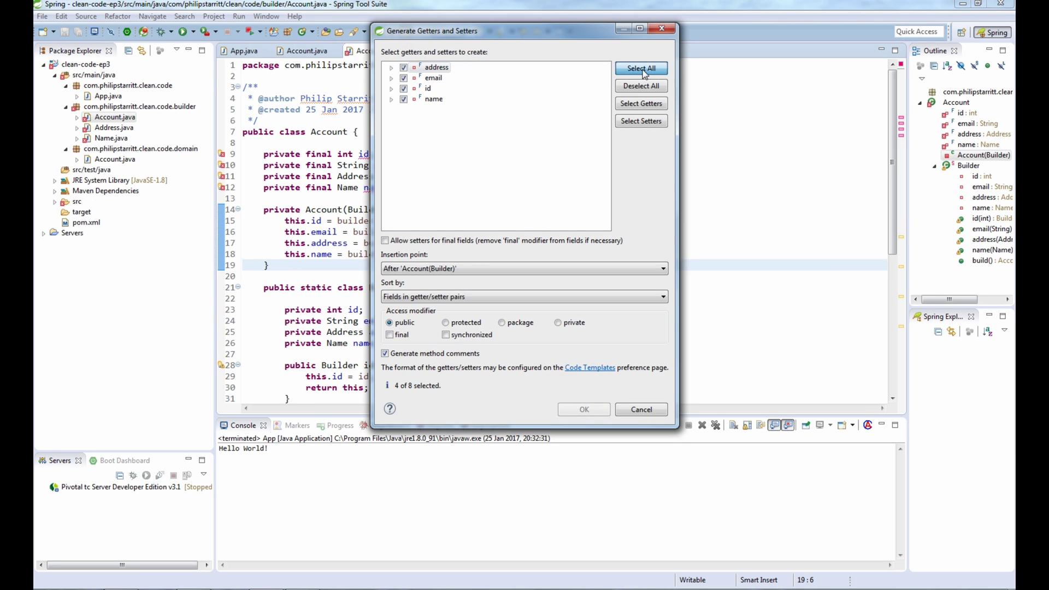
click(471, 268)
click(457, 346)
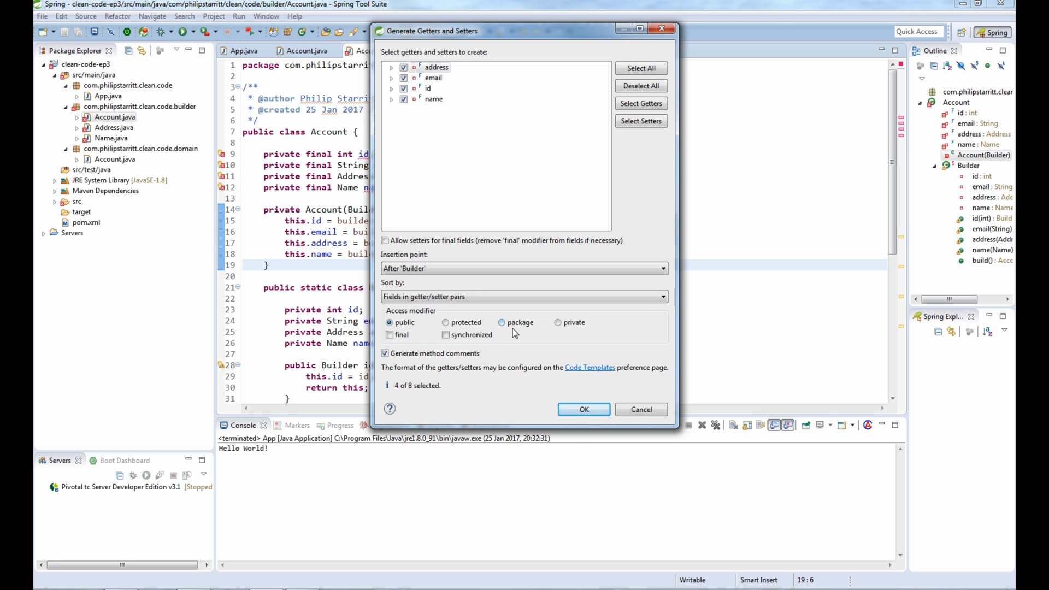
click(584, 409)
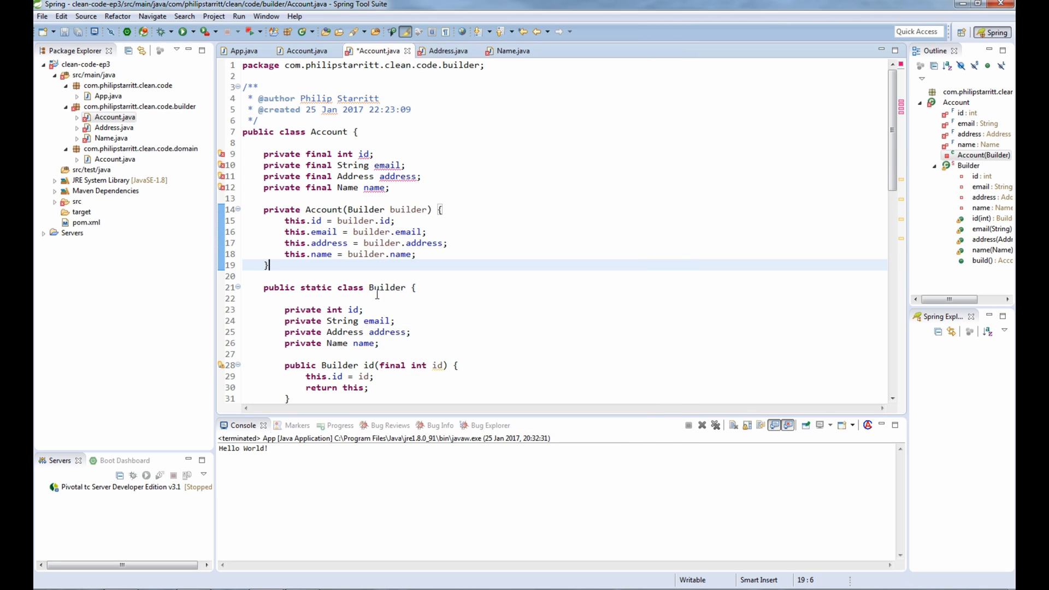
scroll(354, 276, down, 10)
scroll(355, 276, down, 8)
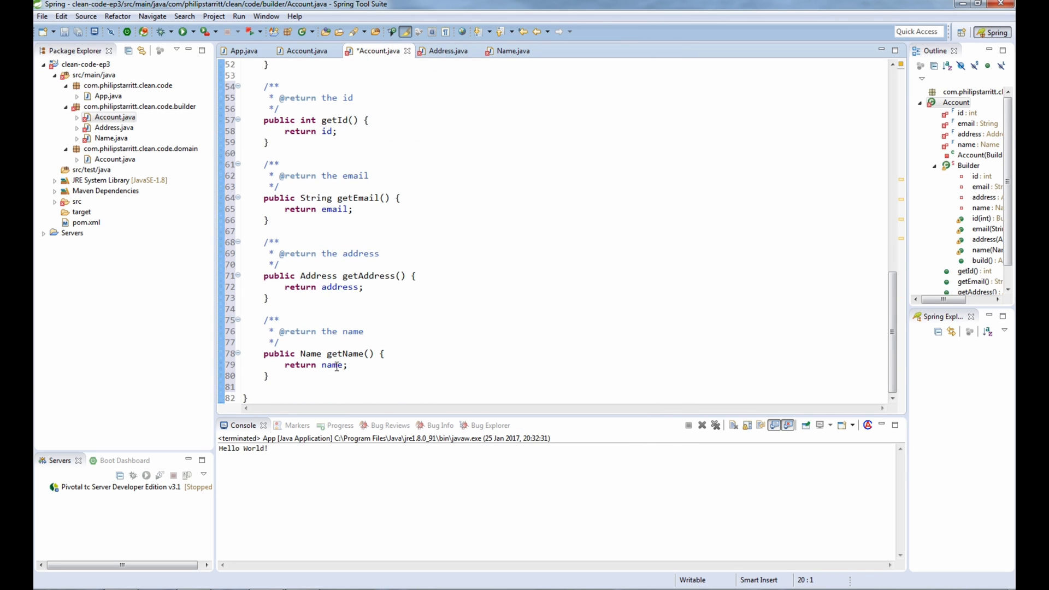
scroll(355, 328, up, 4)
scroll(348, 262, up, 2)
scroll(349, 262, up, 3)
Move the generated getters up to just after the constructor, save, and close the duplicate Account tab
click(283, 299)
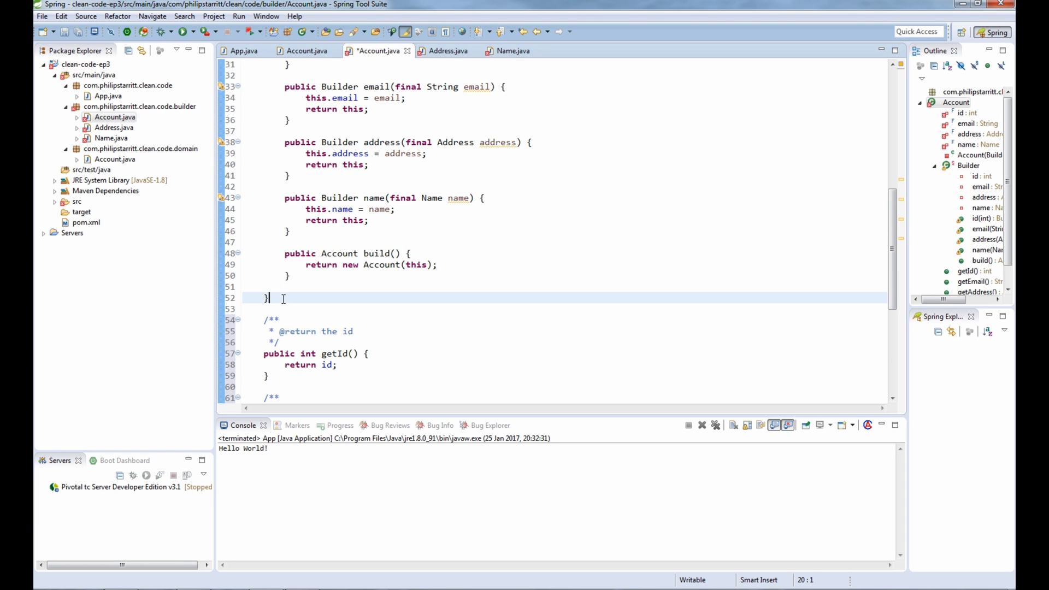
drag(265, 313, 271, 377)
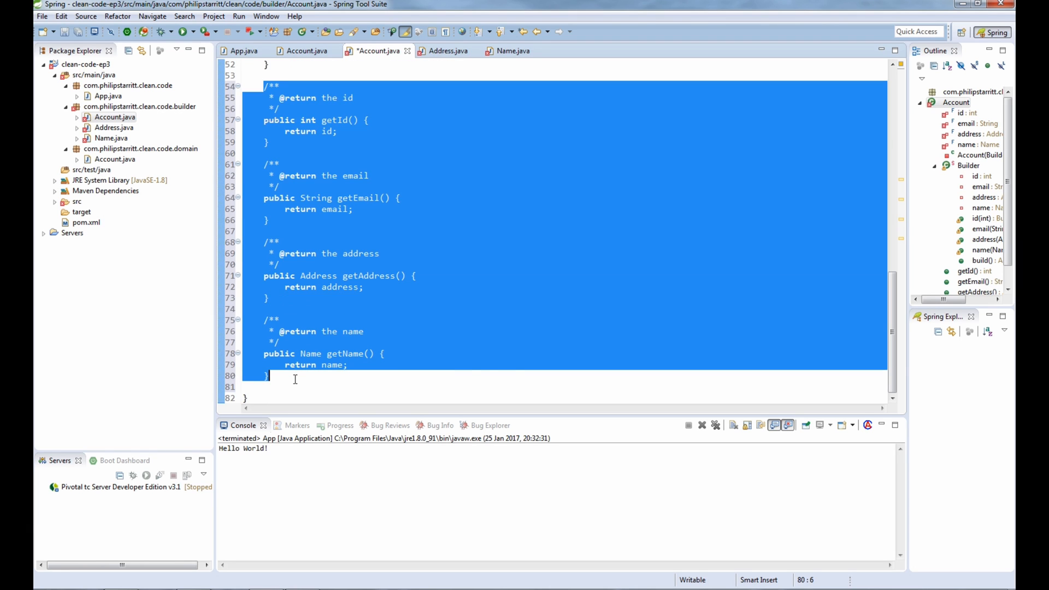
key(Delete)
scroll(324, 299, up, 8)
click(291, 276)
text(/** 	 * @return the id 	 */ 	public int getId() { 		return id; 	}  	/** 	 * @return the email 	 */ 	public String getEmail() { 		return email; 	}  	/** 	 * @return the address 	 */ 	public Address getAddress() { 		return address; 	}  	/** 	 * @return the name 	 */ 	public Name getName() { 		return name; 	})
key(ctrl+s)
scroll(358, 270, down, 5)
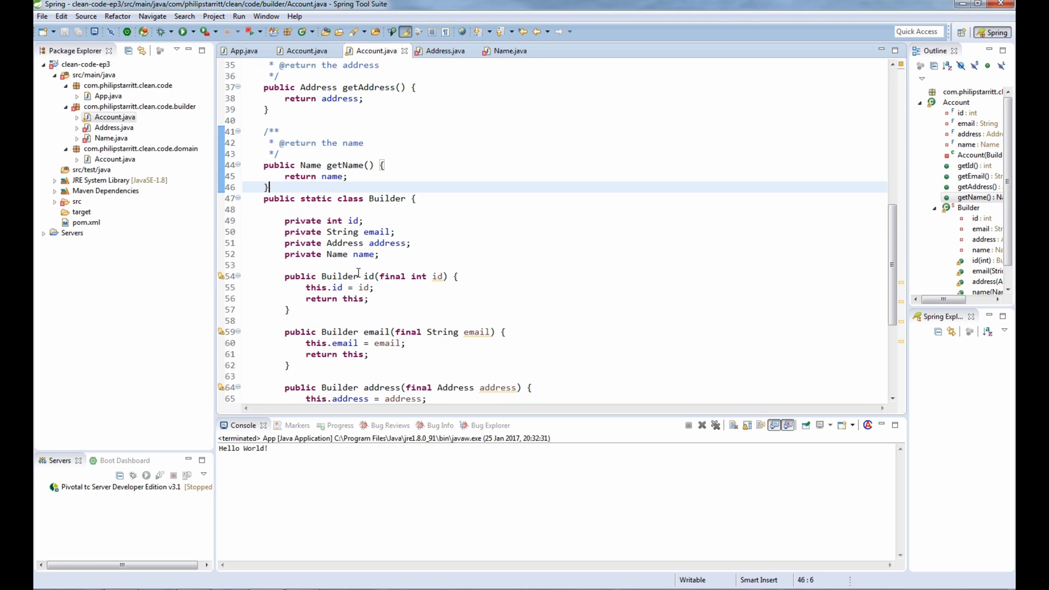
scroll(369, 270, up, 10)
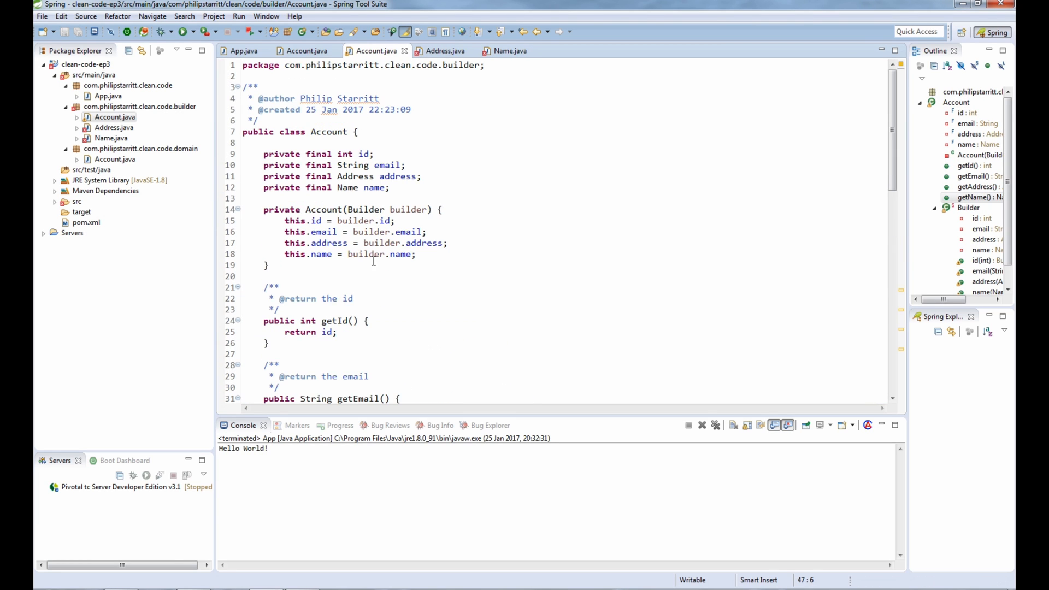
click(385, 287)
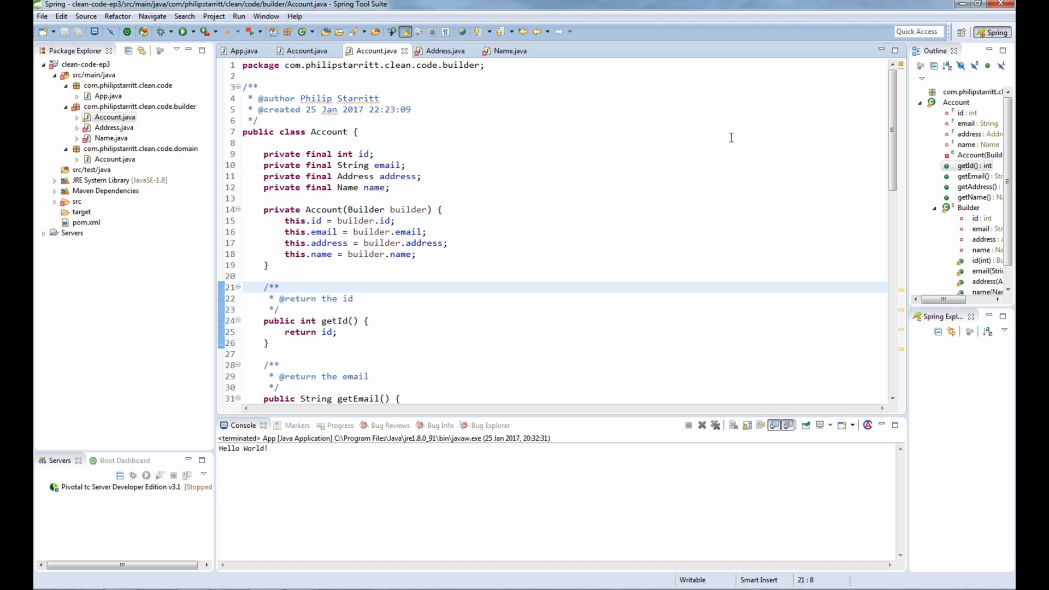
scroll(557, 200, down, 6)
scroll(492, 221, down, 7)
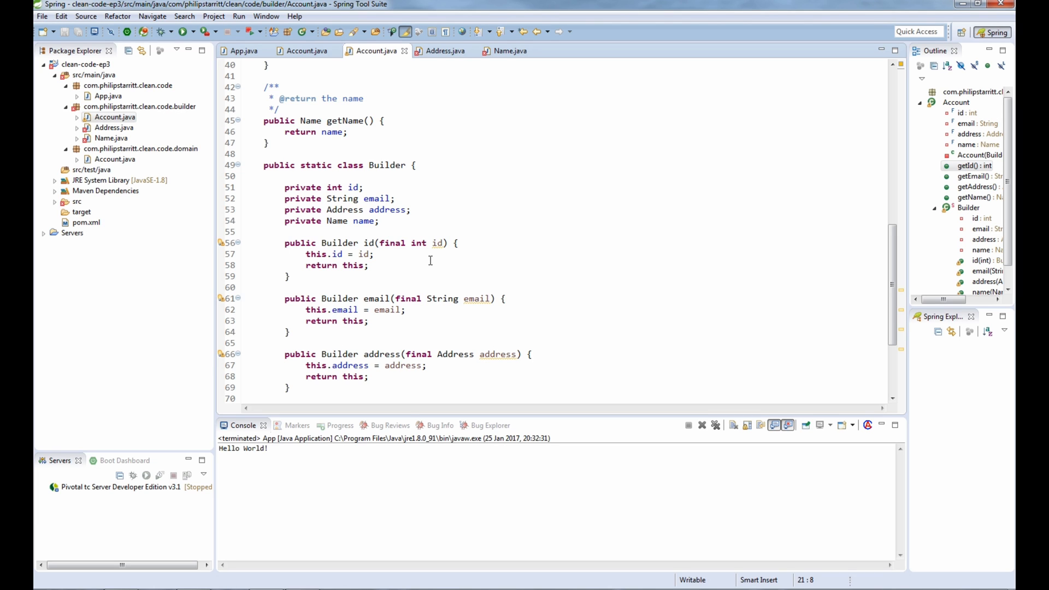
click(404, 50)
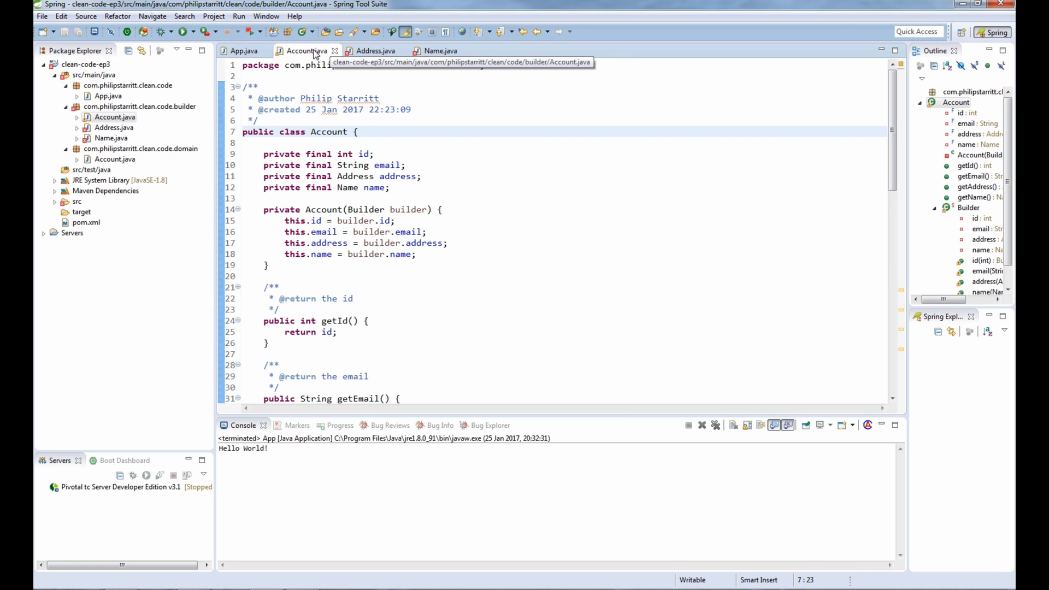
Copy the firstName, middleNames and surname fields from the domain Account into the Name class
double_click(114, 160)
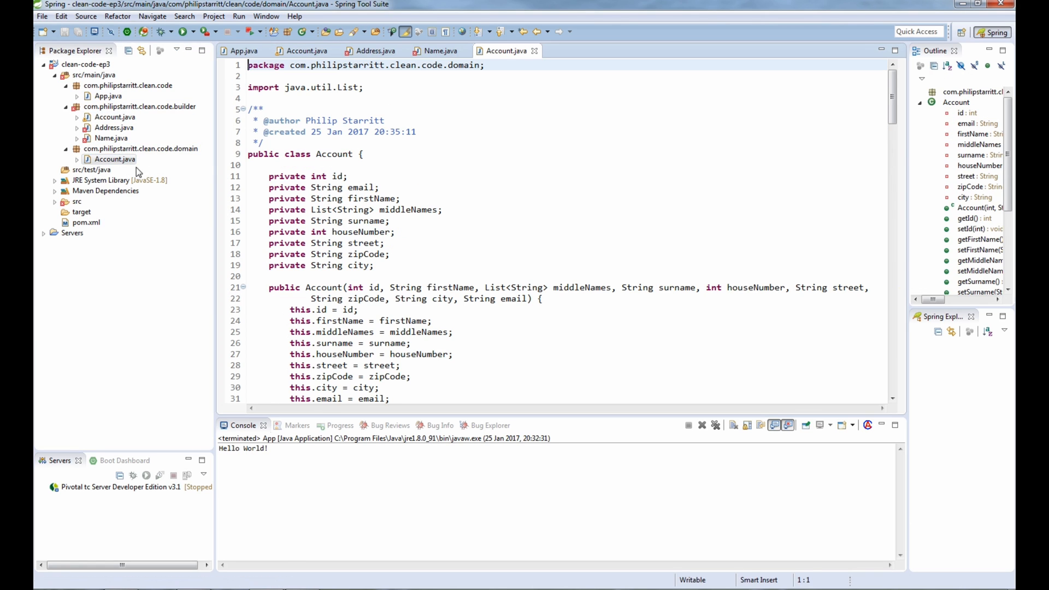
click(357, 198)
drag(390, 221, 269, 199)
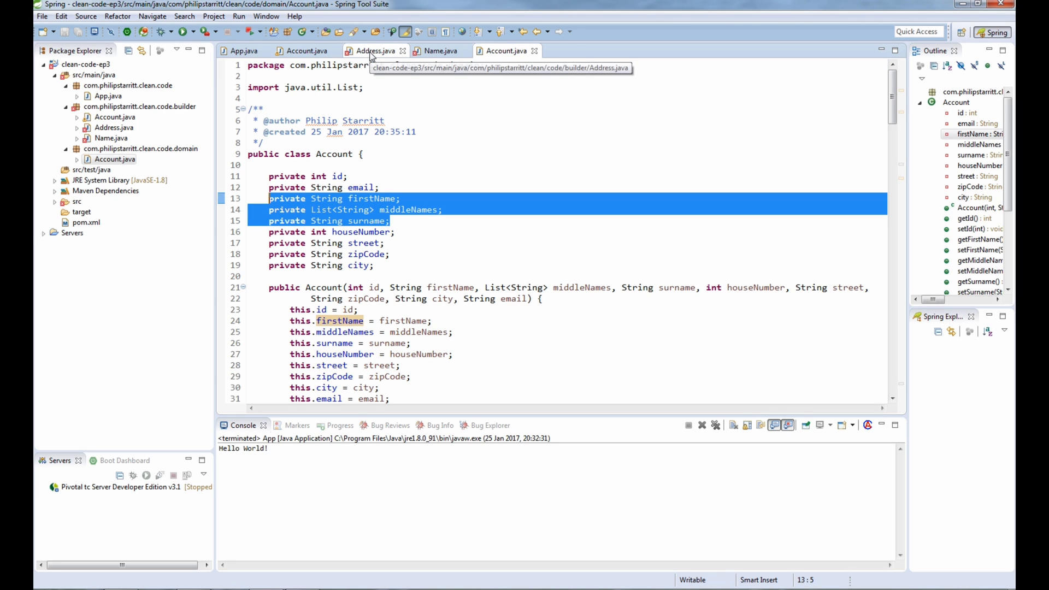
key(ctrl+c)
click(439, 51)
click(344, 154)
key(Return)
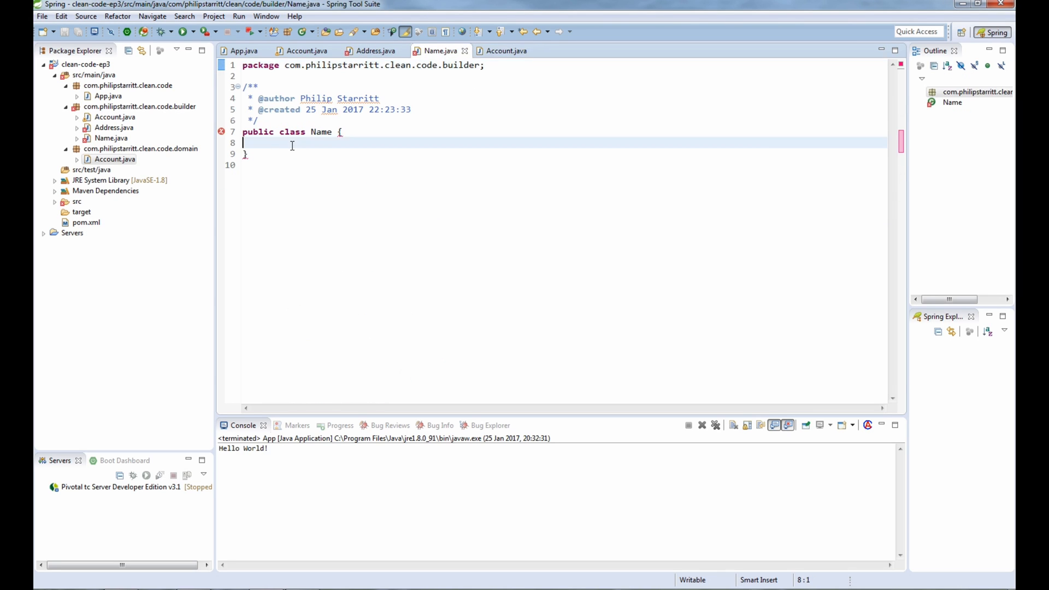
key(ctrl+v)
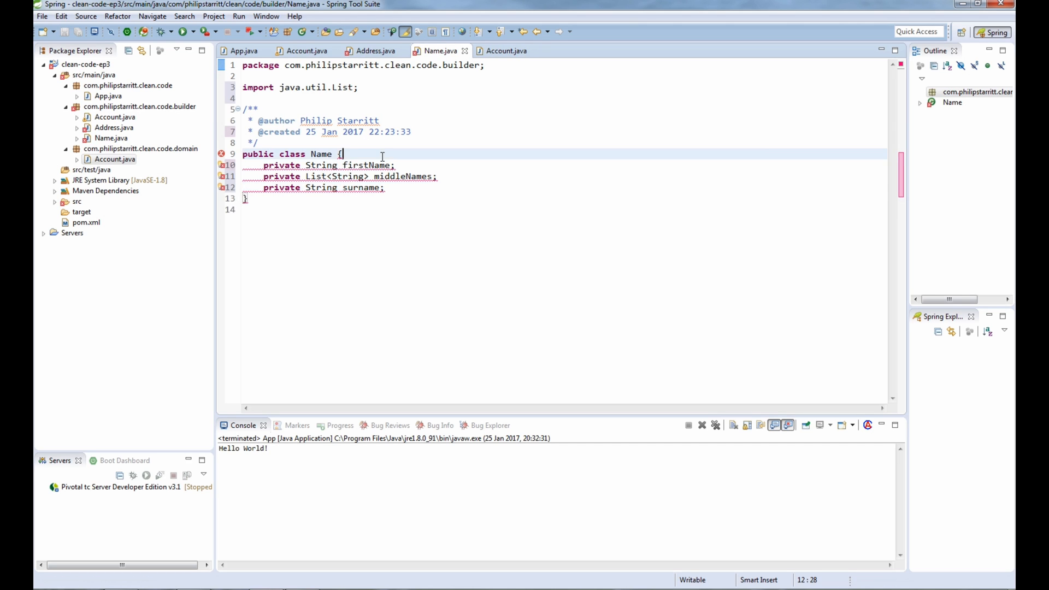
Space out the Name fields and start a nested 'public static class Builder' below them
click(345, 154)
key(Return)
click(385, 200)
key(Return)
key(Return)
key(Return)
key(Return)
key(Return)
key(Up)
key(Up)
text(public stati)
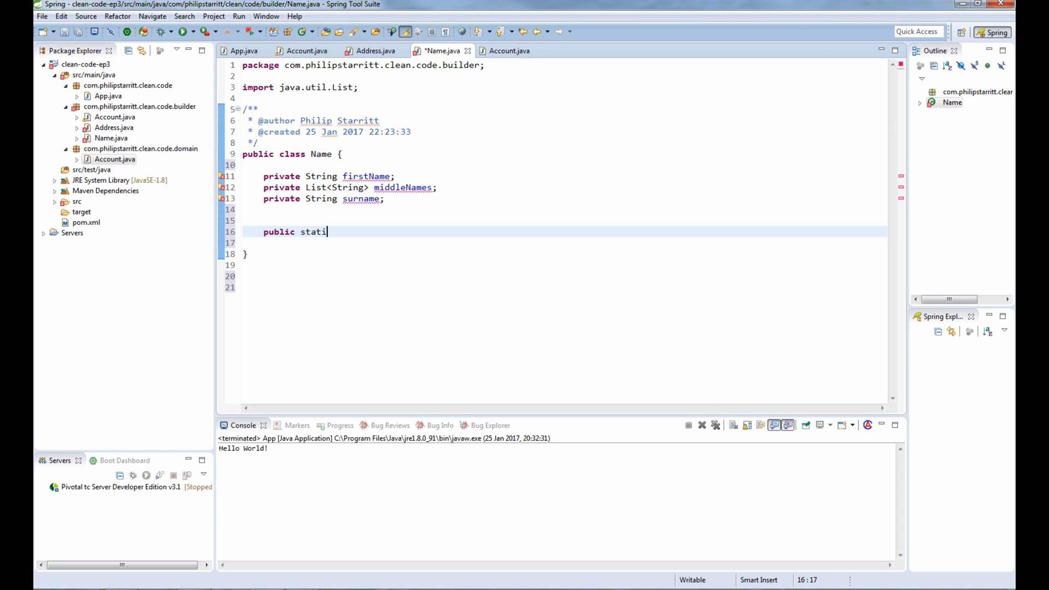
text(c class Builder {)
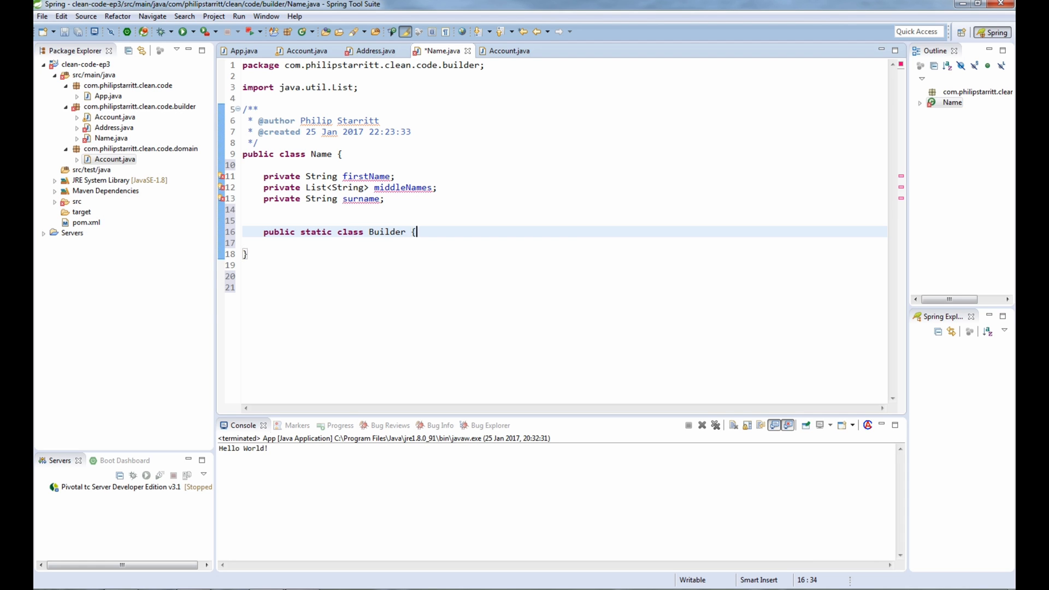
key(Return)
key(Return)
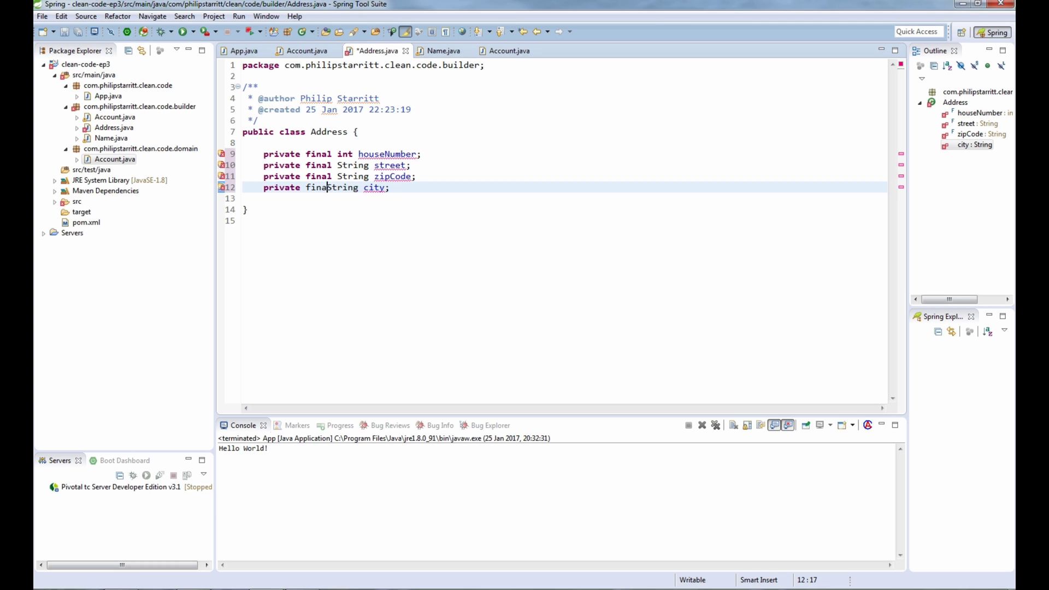
text(l)
Add a private Address(Builder builder) constructor assigning houseNumber, street, zipCode and city from the builder
key(Down)
key(Return)
key(Return)
key(Up)
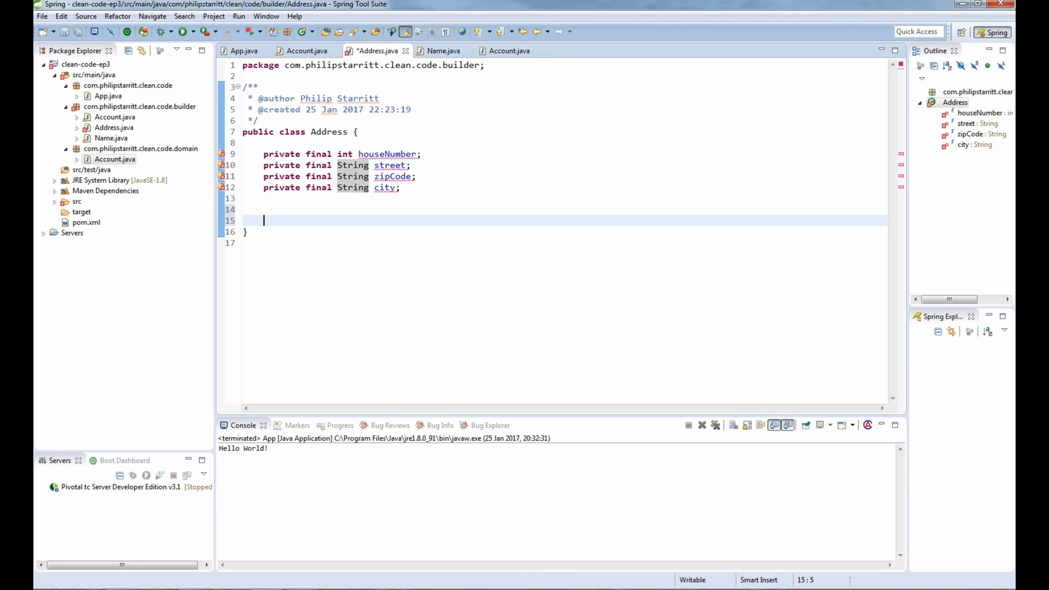
key(BackSpace)
text(rivate Address(Builder builder) {)
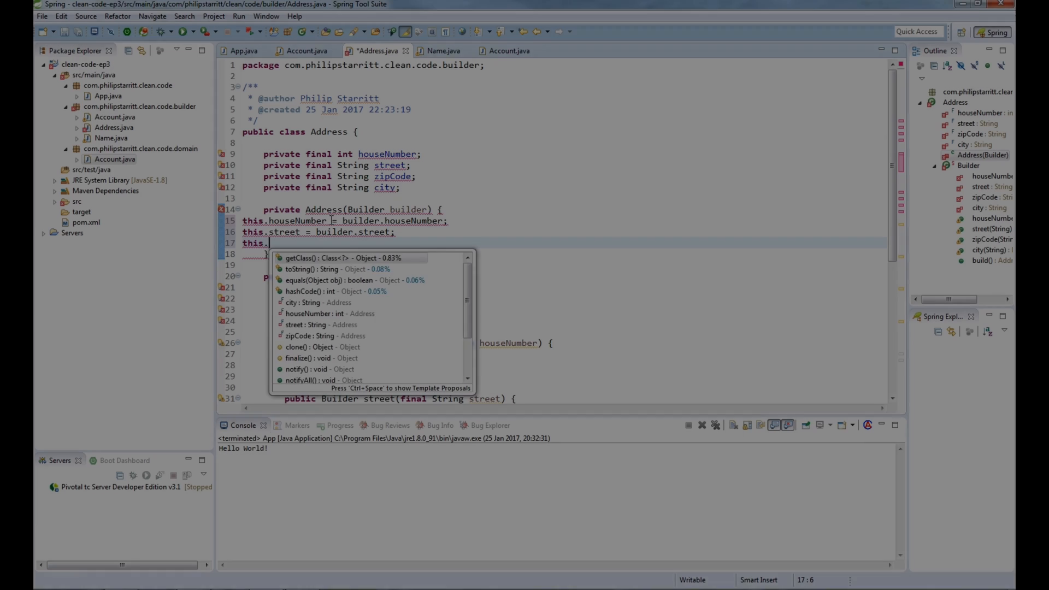
text(Code = builder.zipCode;)
key(Return)
text(this.city = builder.city;)
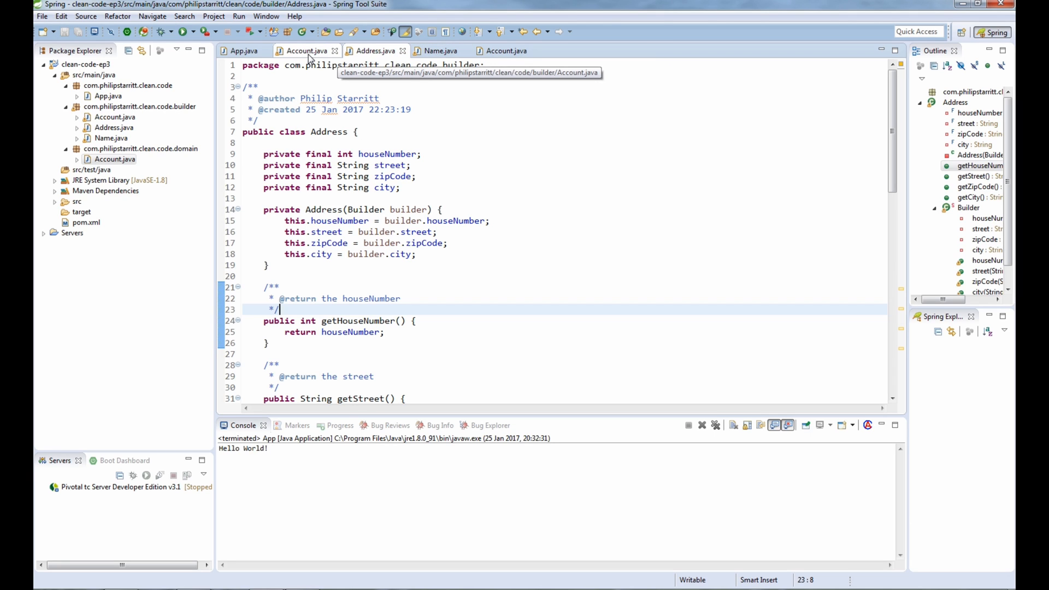
In App.java comment out the old Account constructor call, remove the unused import, save, and add blank lines below
click(243, 51)
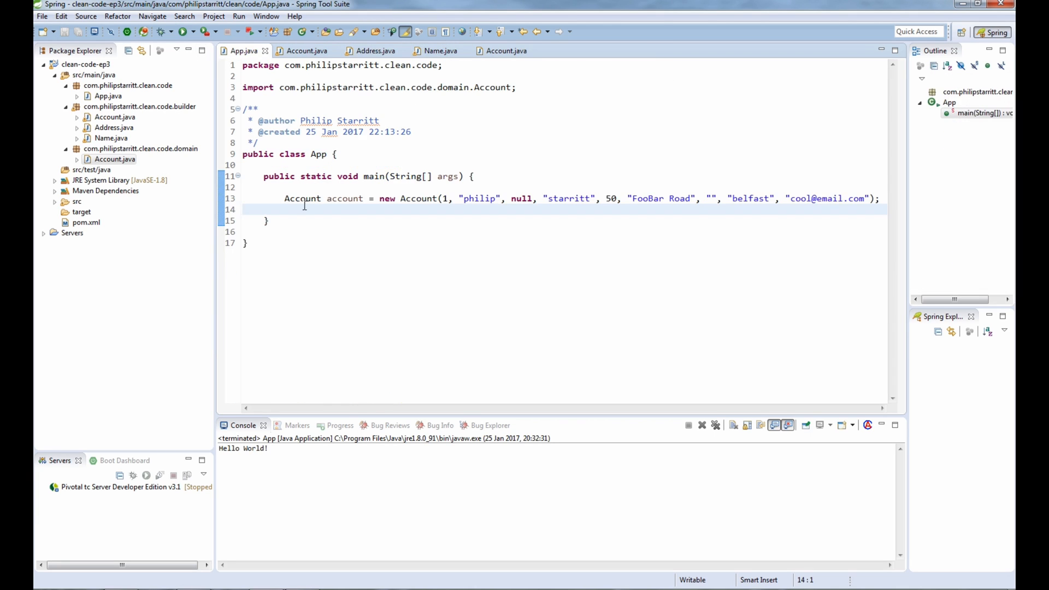
click(276, 199)
text(//)
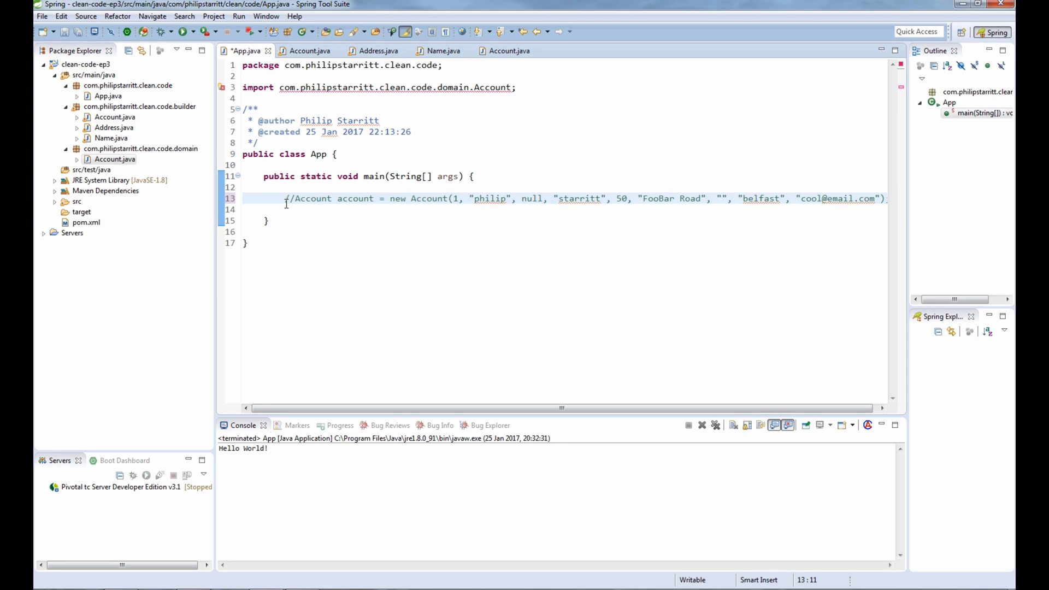
key(ctrl+s)
click(286, 203)
key(Return)
key(Return)
key(Return)
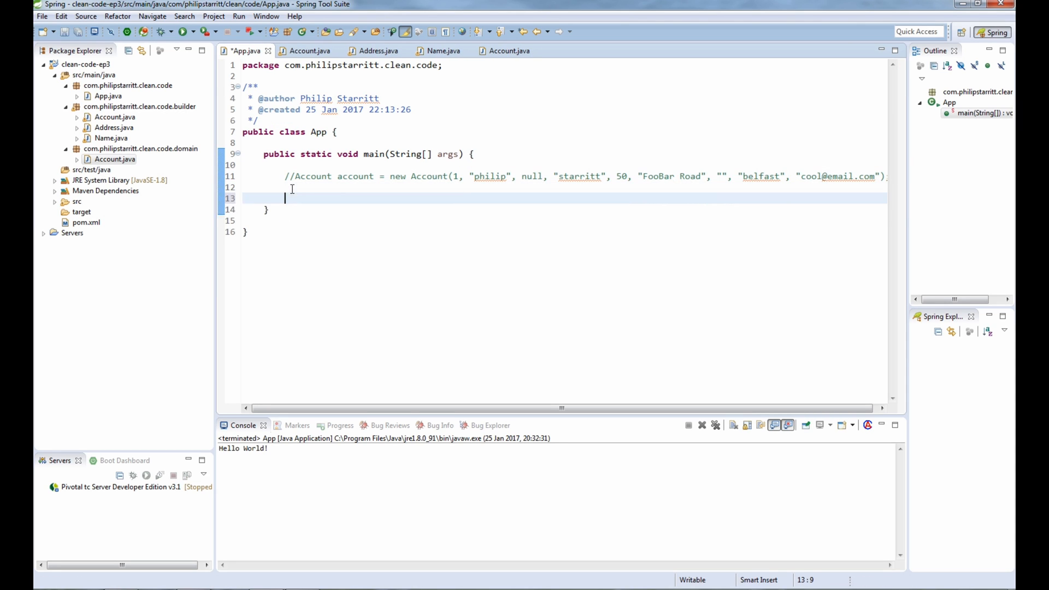
key(Up)
key(Up)
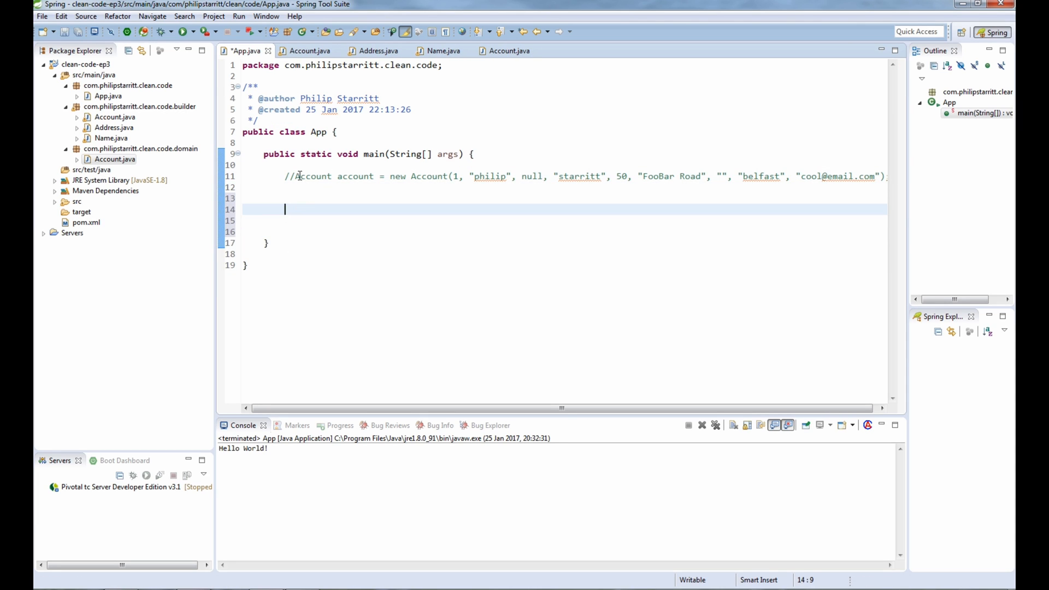
drag(279, 174, 297, 198)
click(298, 198)
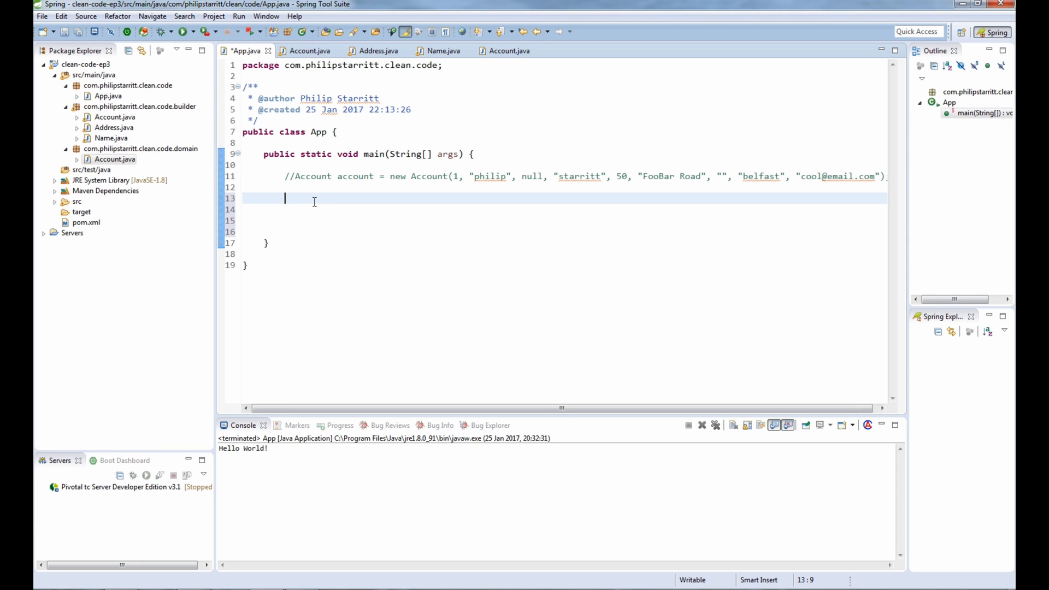
text(new Name)
key(ctrl+space)
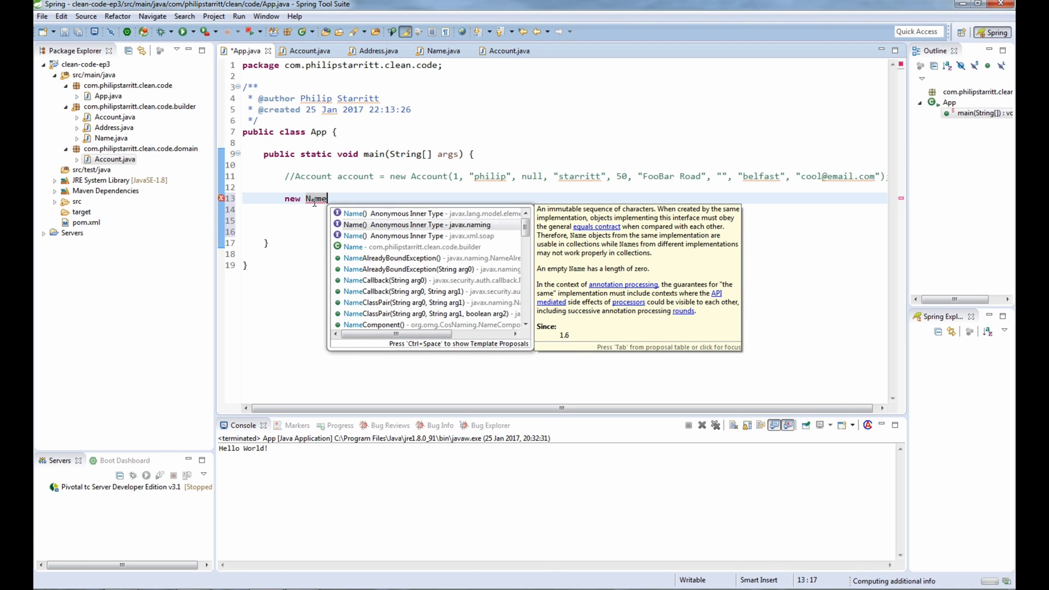
key(Down)
key(Down)
key(Down)
key(Return)
text(.)
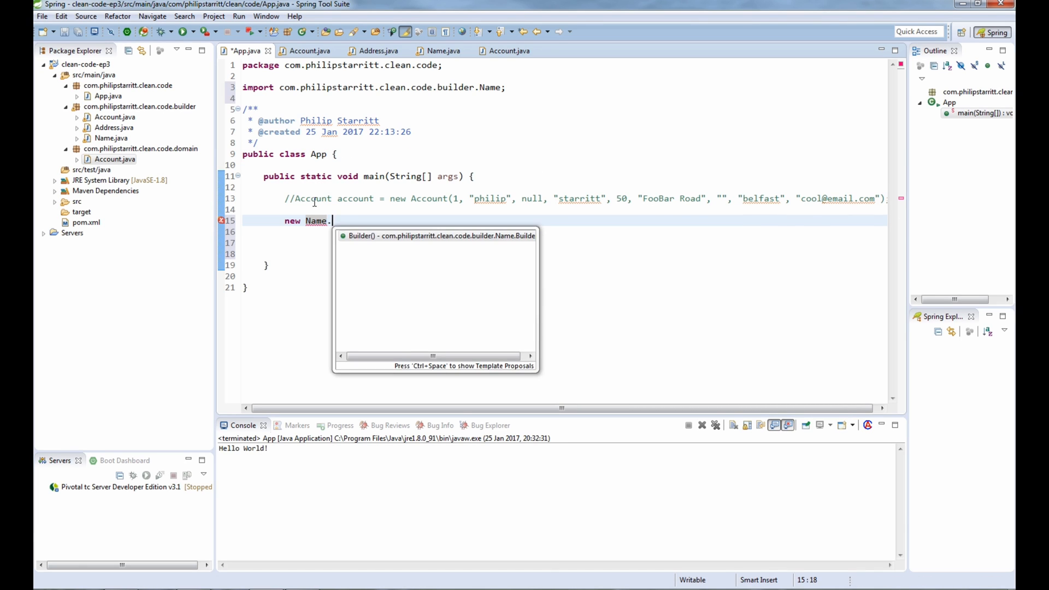
text(B)
key(Return)
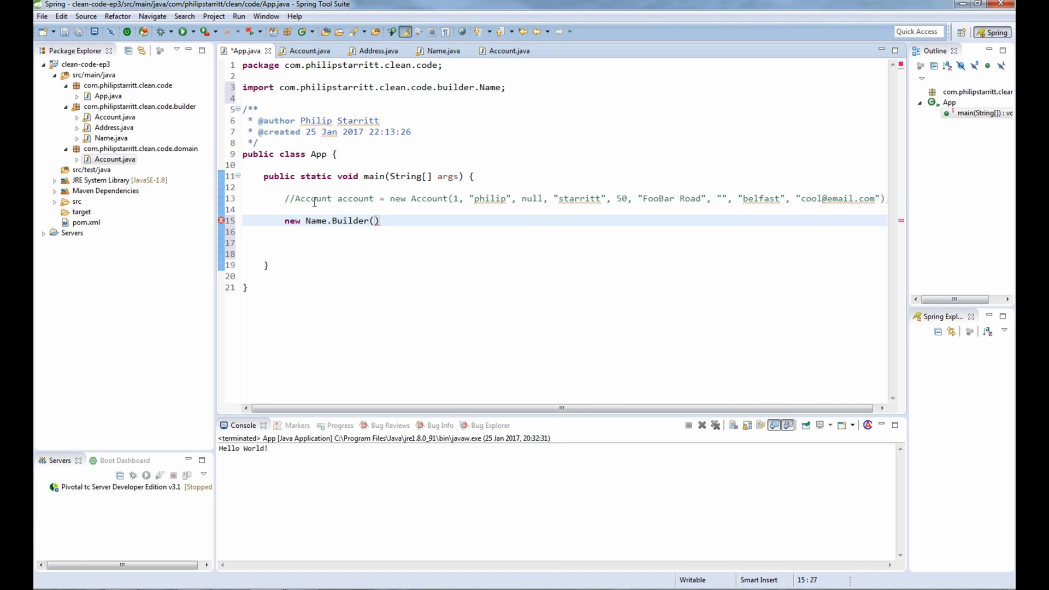
text(.fir)
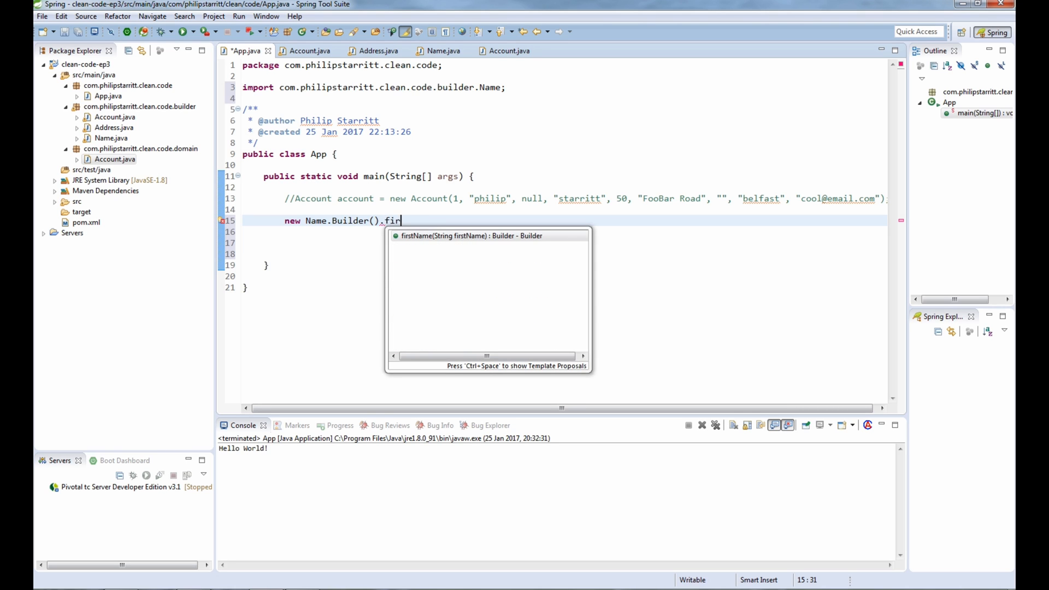
key(Return)
text("philip")
key(End)
text(.)
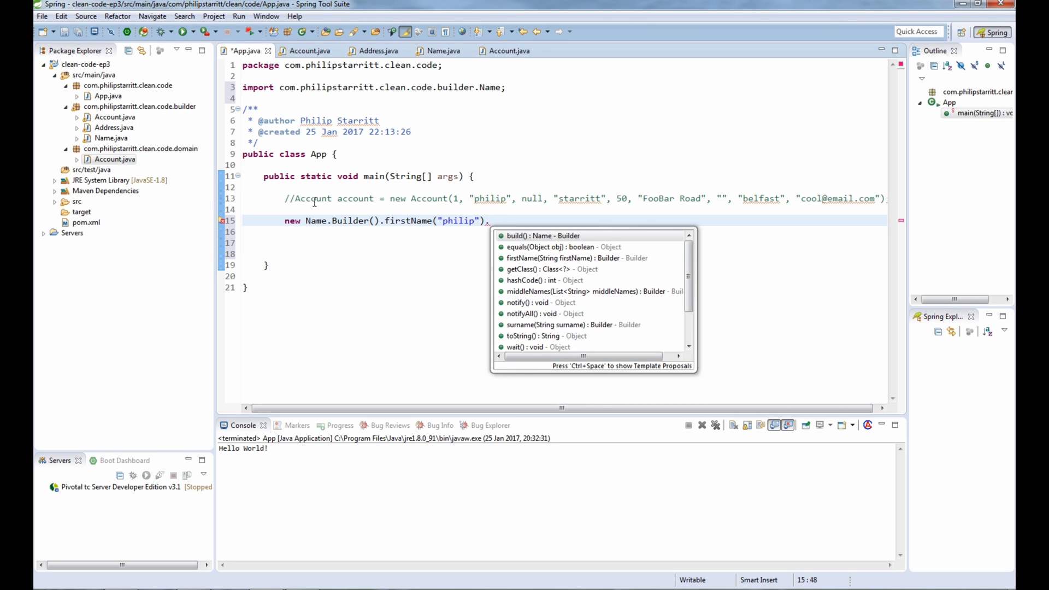
text(mid)
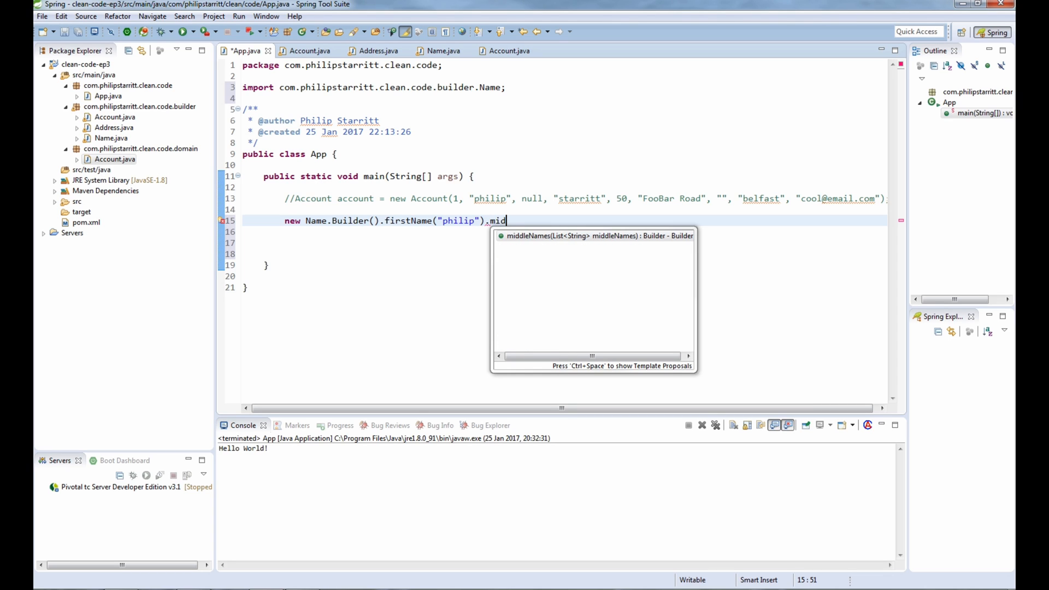
key(Return)
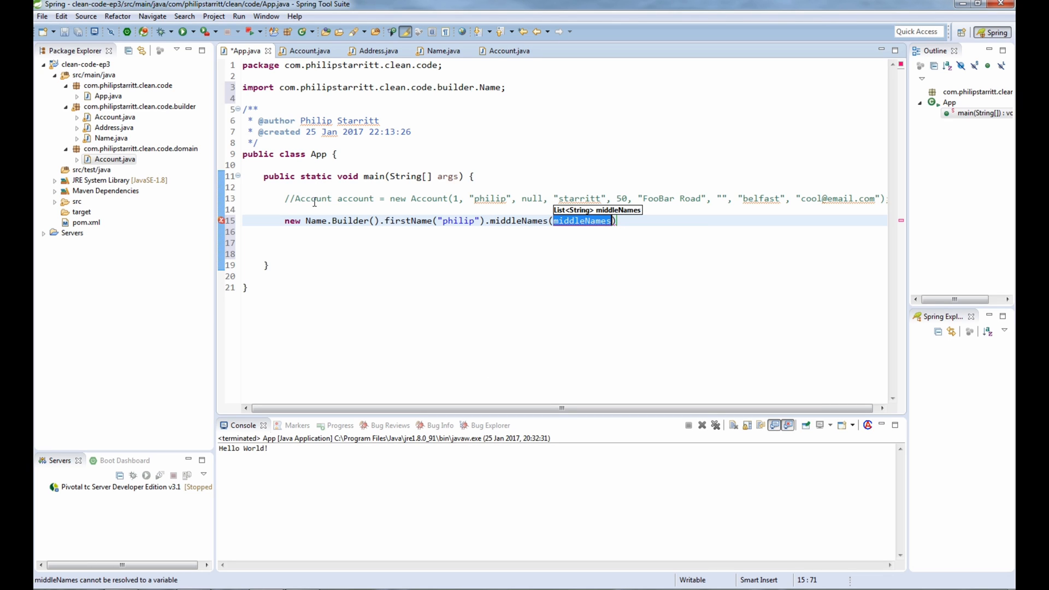
text(Imm)
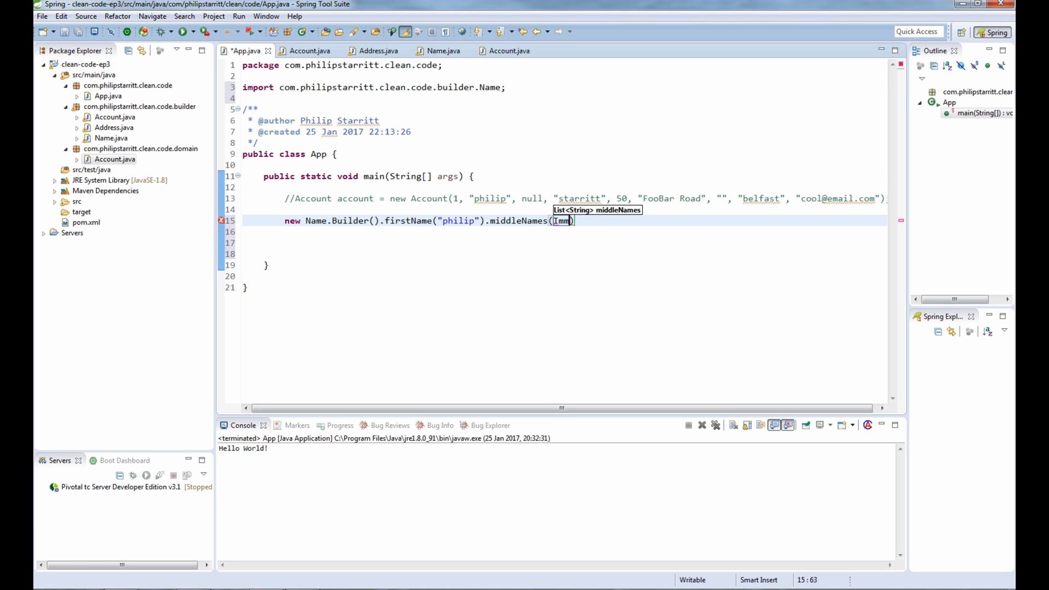
text(ut)
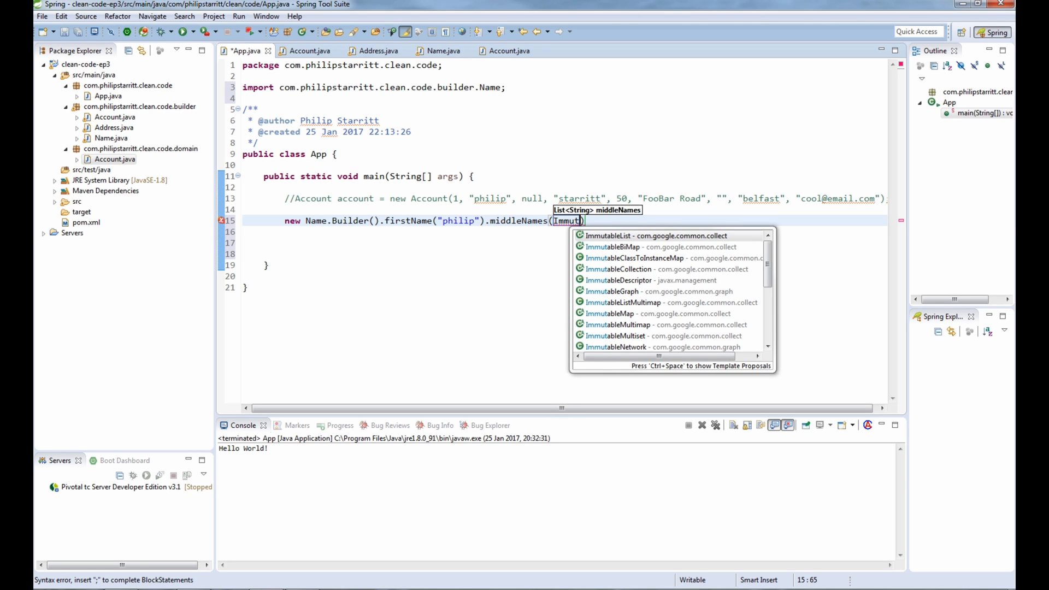
key(Return)
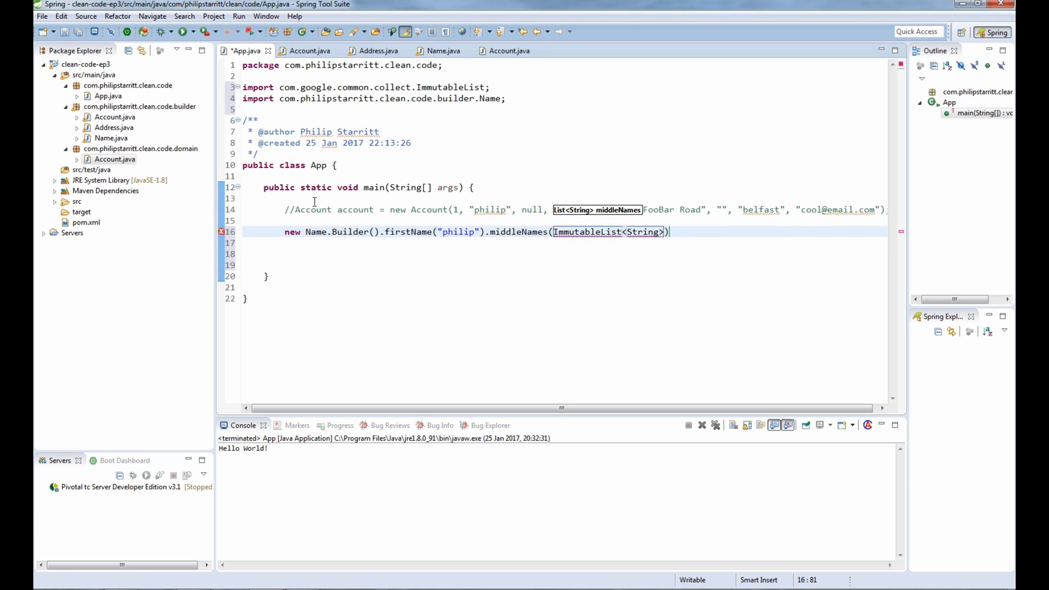
key(Left)
key(Left)
key(Left)
text(.of)
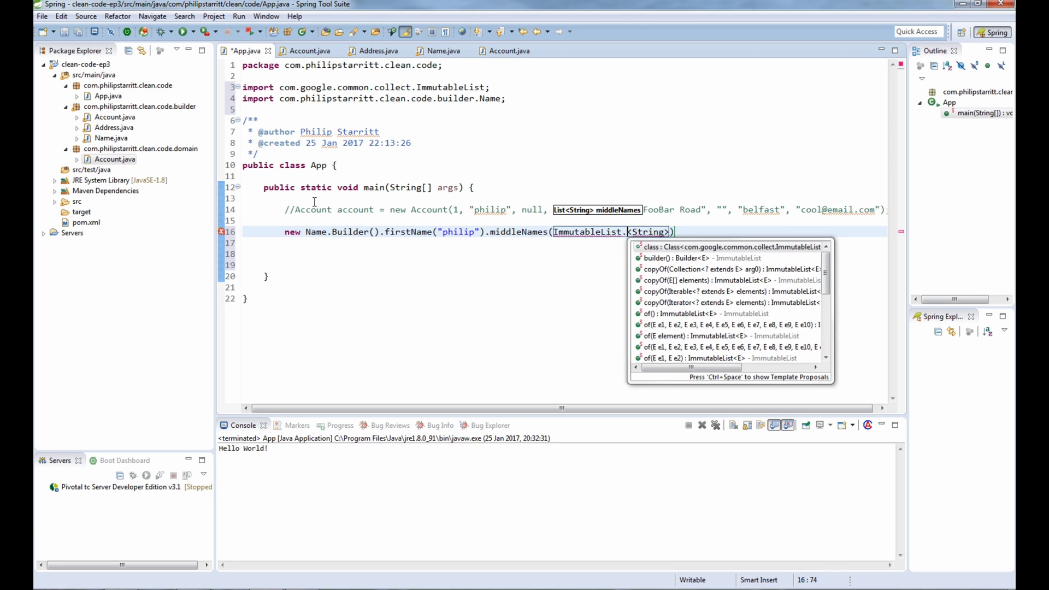
key(Down)
key(Down)
key(Return)
text(")
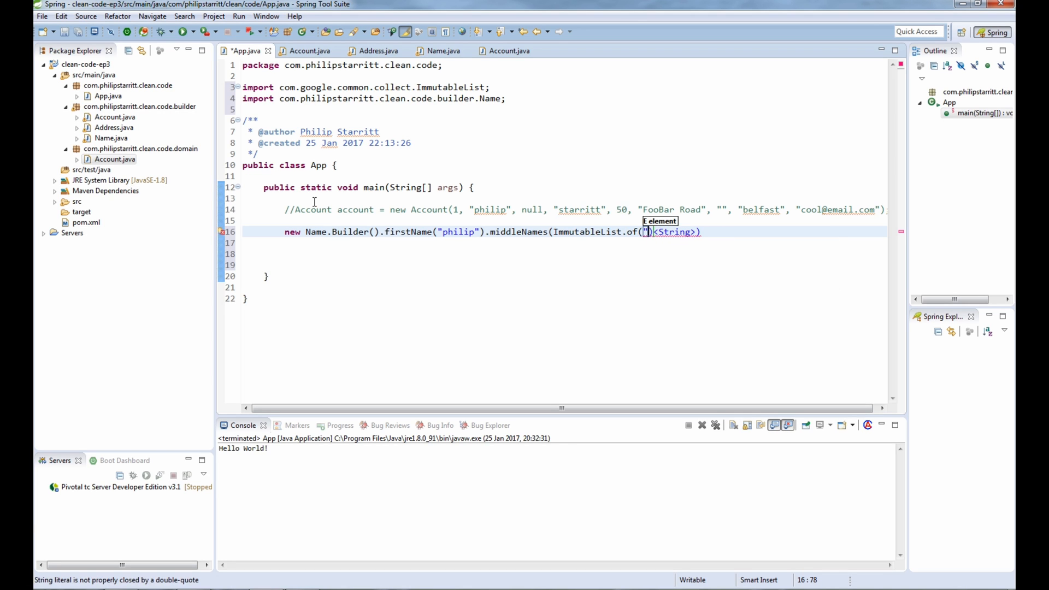
text(peter"))
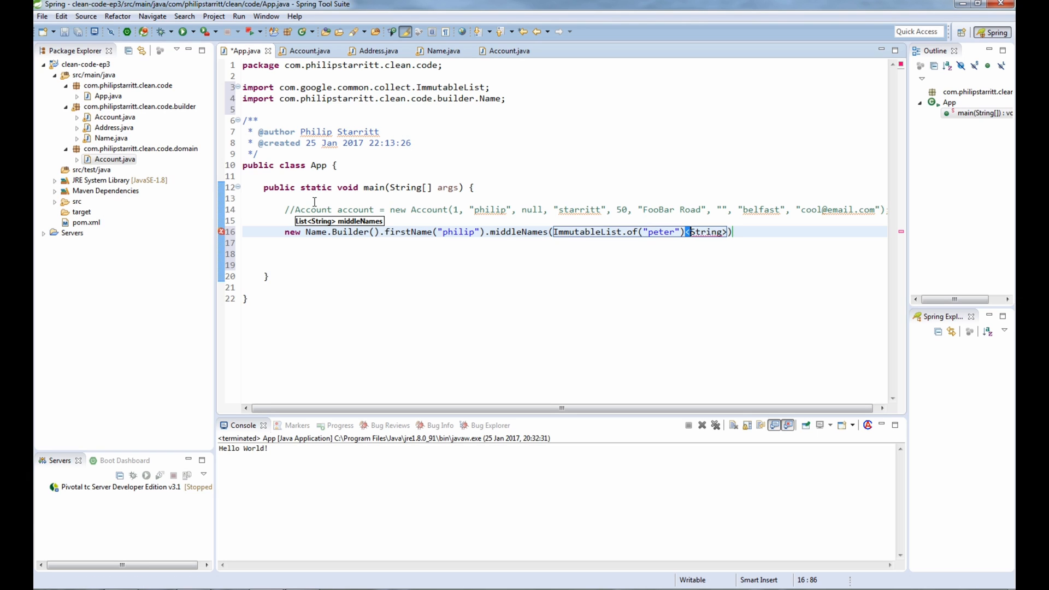
key(shift+End)
key(BackSpace)
text())
text(.firs)
key(Return)
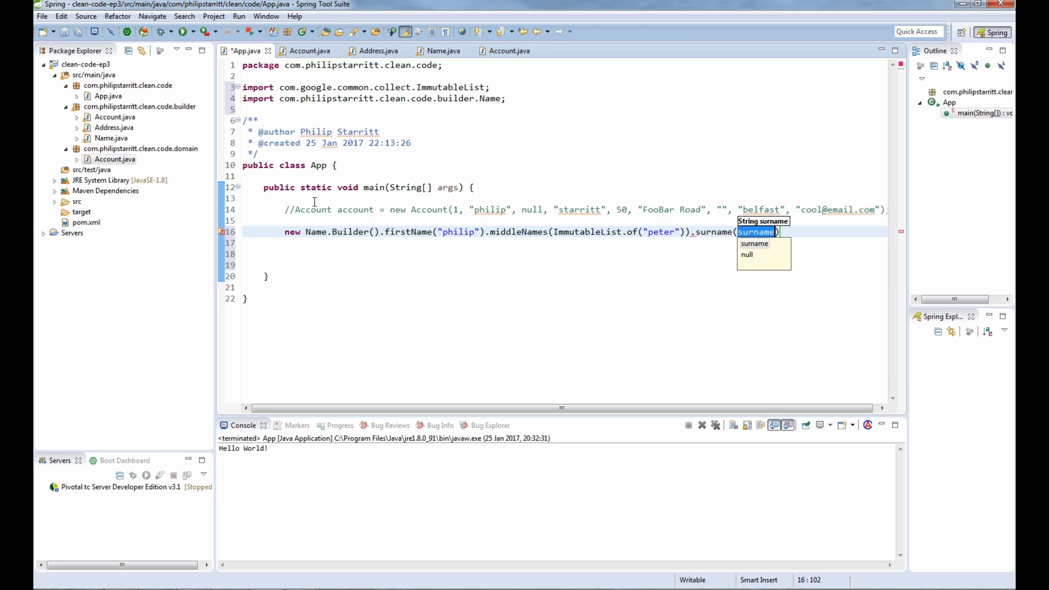
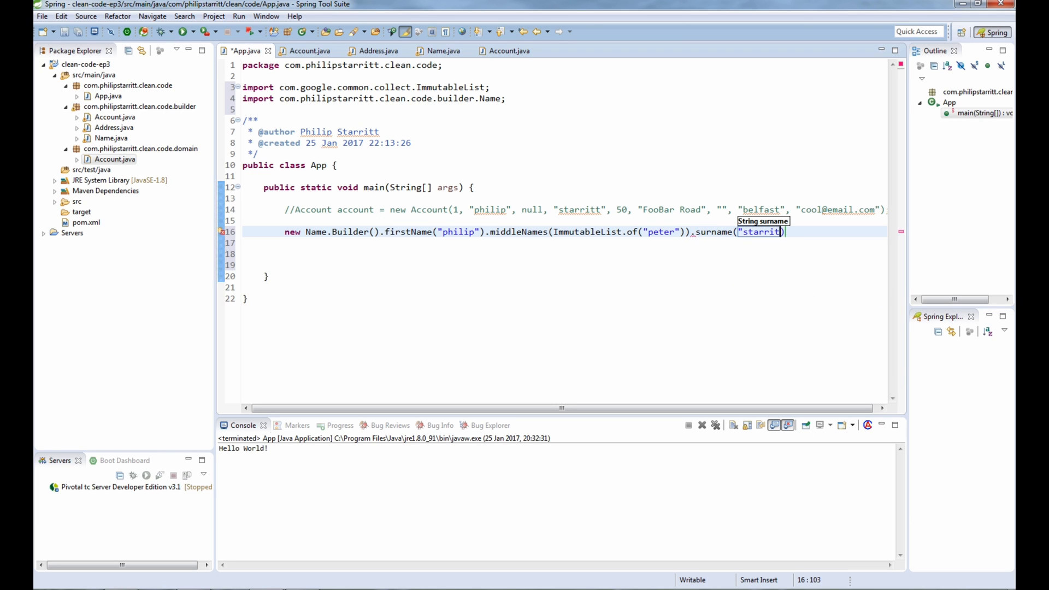
key(End)
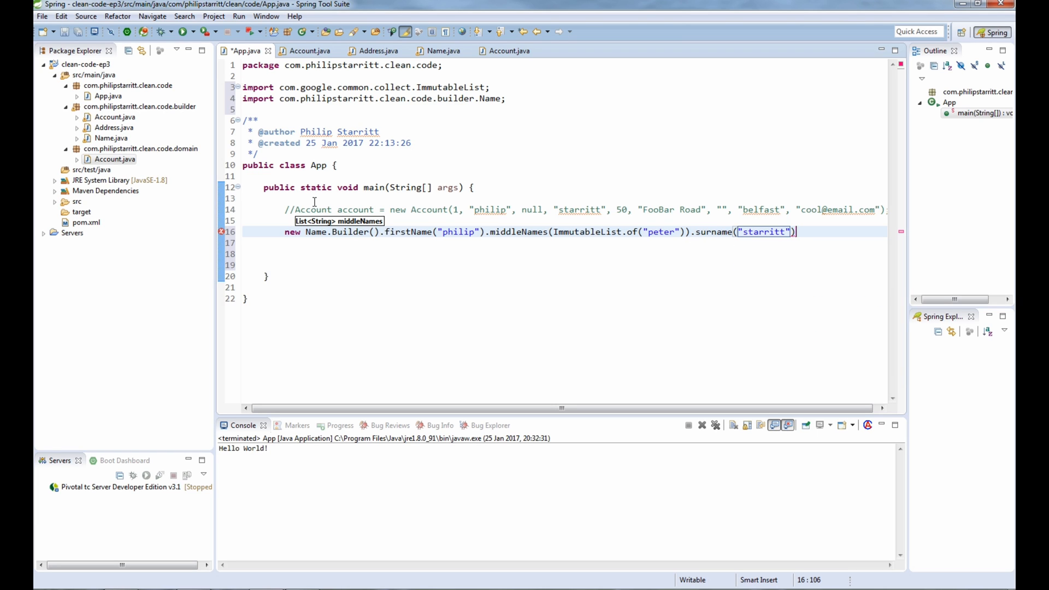
text(.b)
key(Return)
text(;)
Extract the whole Name builder expression into a local variable named name
drag(845, 232, 285, 232)
key(alt+shift+l)
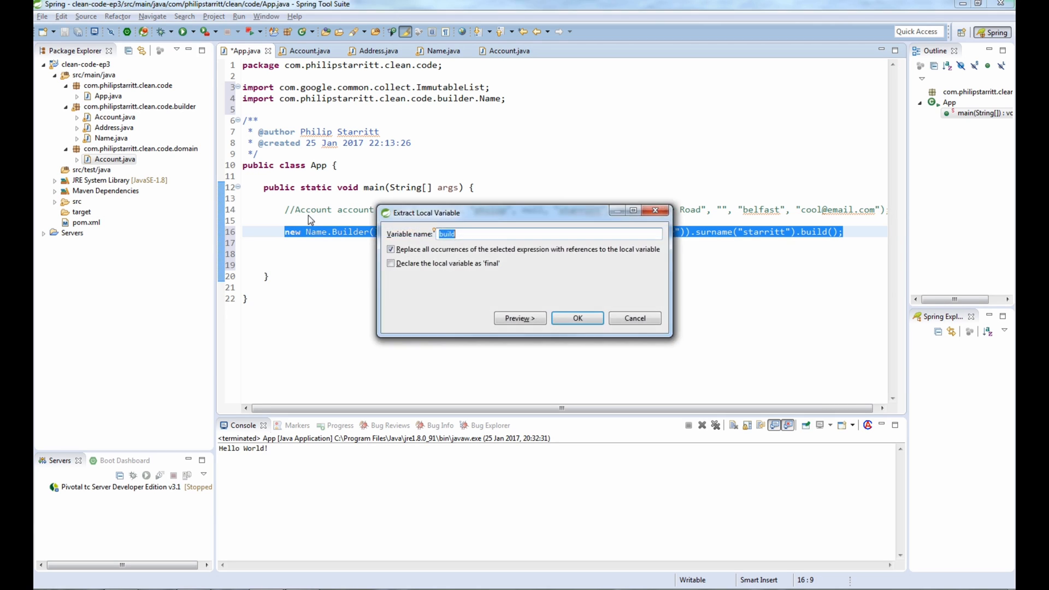
key(Return)
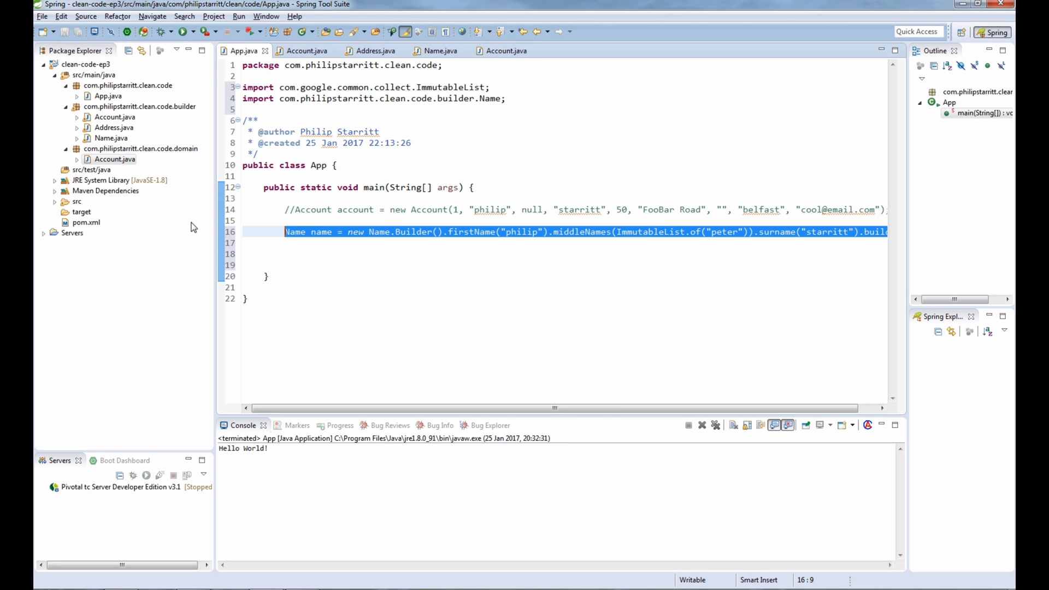
click(326, 253)
Split the middleNames and surname calls onto their own lines and indent them under firstName
key(Return)
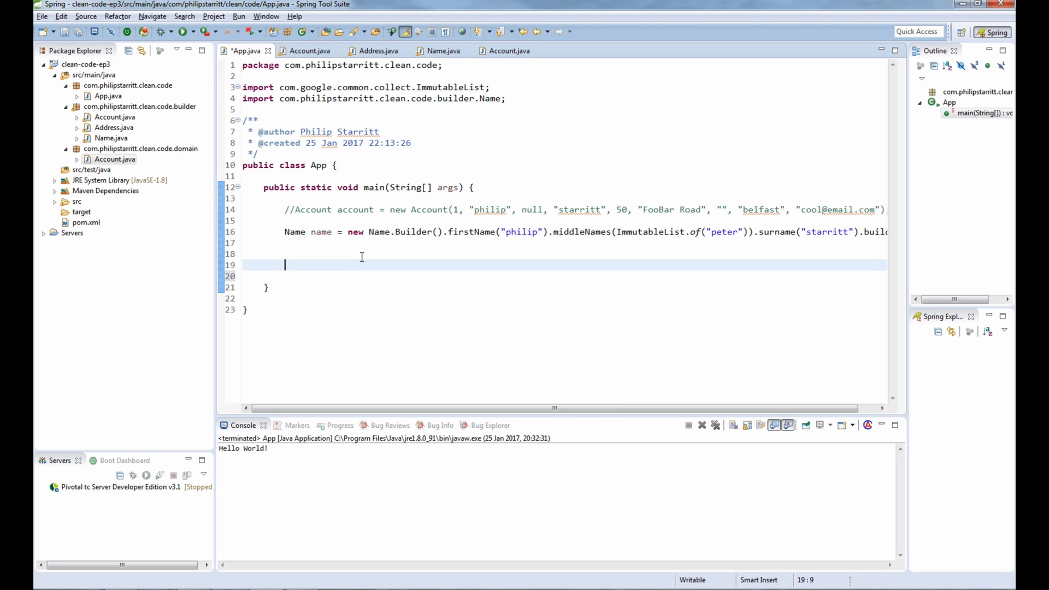
key(Return)
click(324, 261)
click(450, 232)
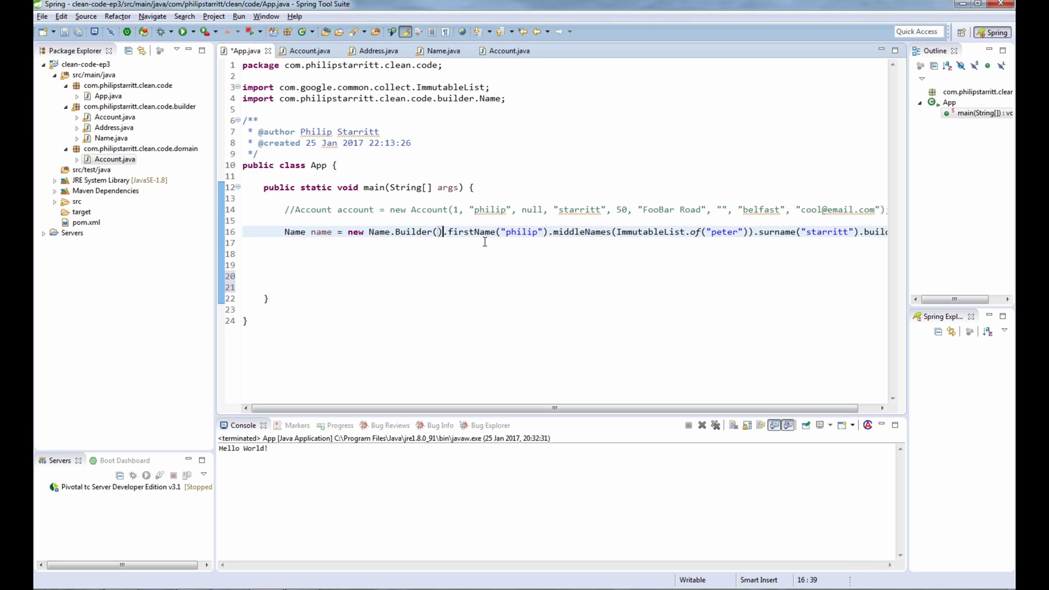
click(549, 232)
key(Return)
click(533, 243)
key(Return)
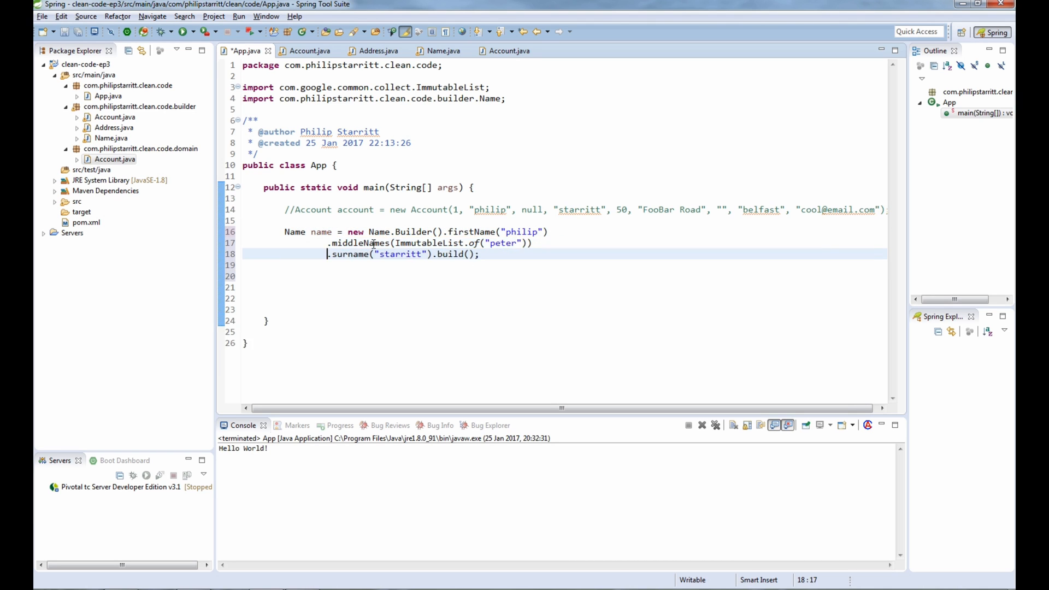
drag(328, 242, 328, 255)
key(Tab)
key(Tab)
key(Tab)
key(Tab)
key(Tab)
click(437, 243)
key(Tab)
Put the build() call on its own line, review the aligned chain and save App.java
click(433, 255)
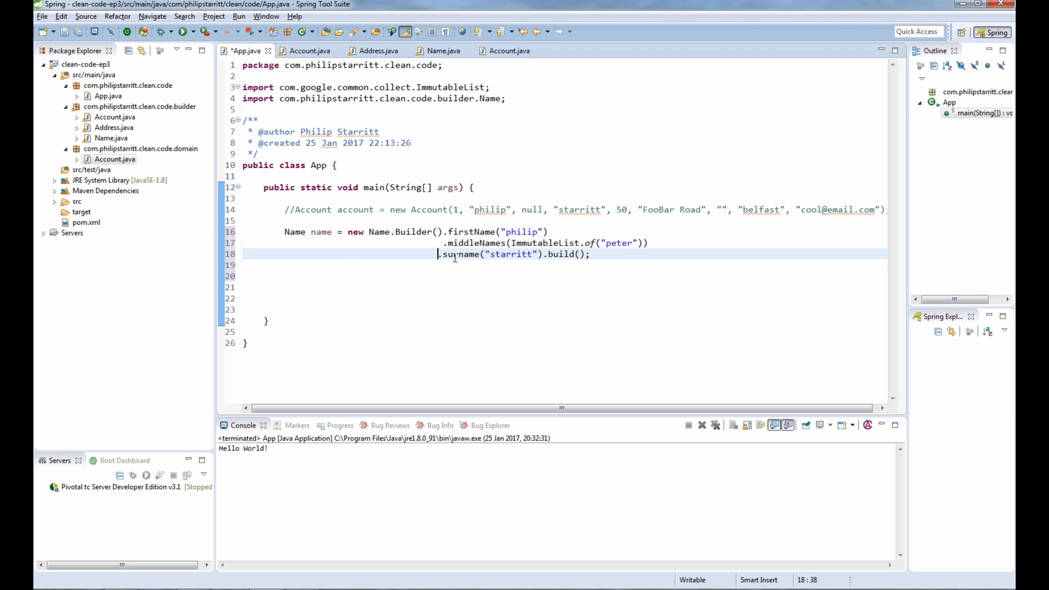
key(Tab)
click(547, 255)
key(Return)
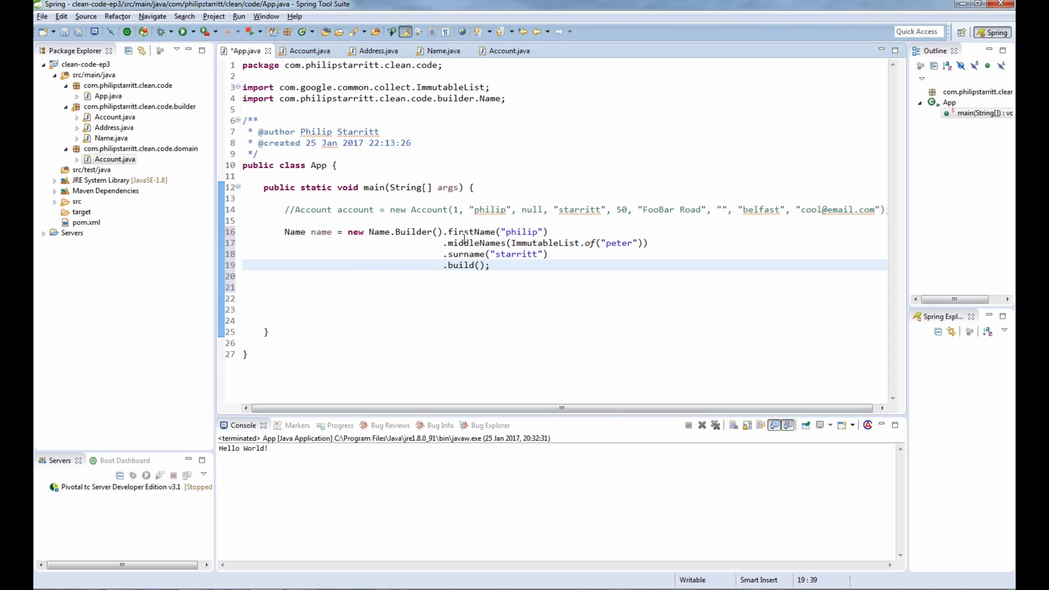
click(410, 231)
click(476, 232)
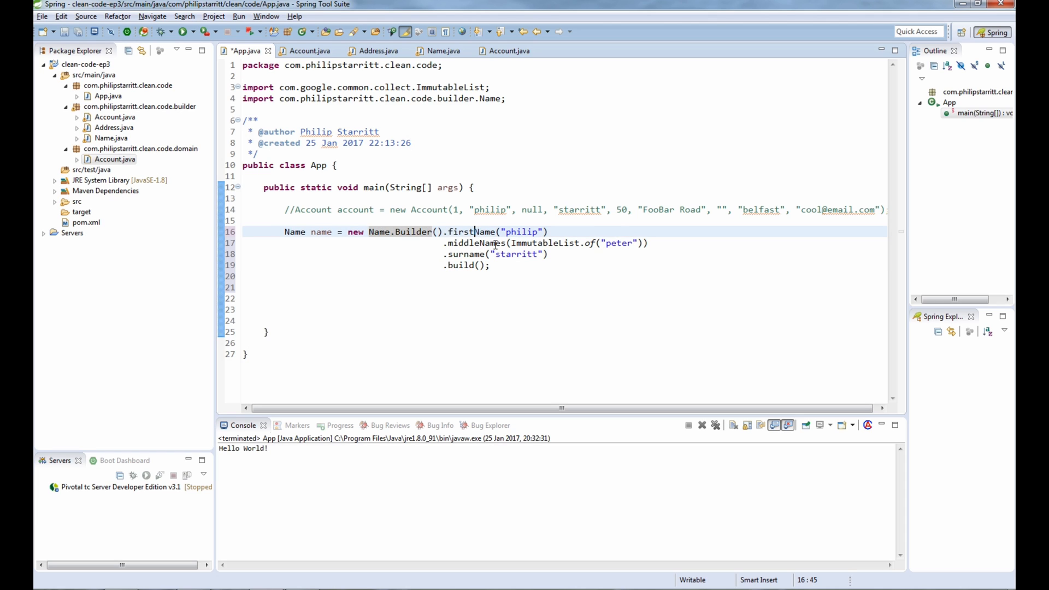
click(482, 243)
click(615, 243)
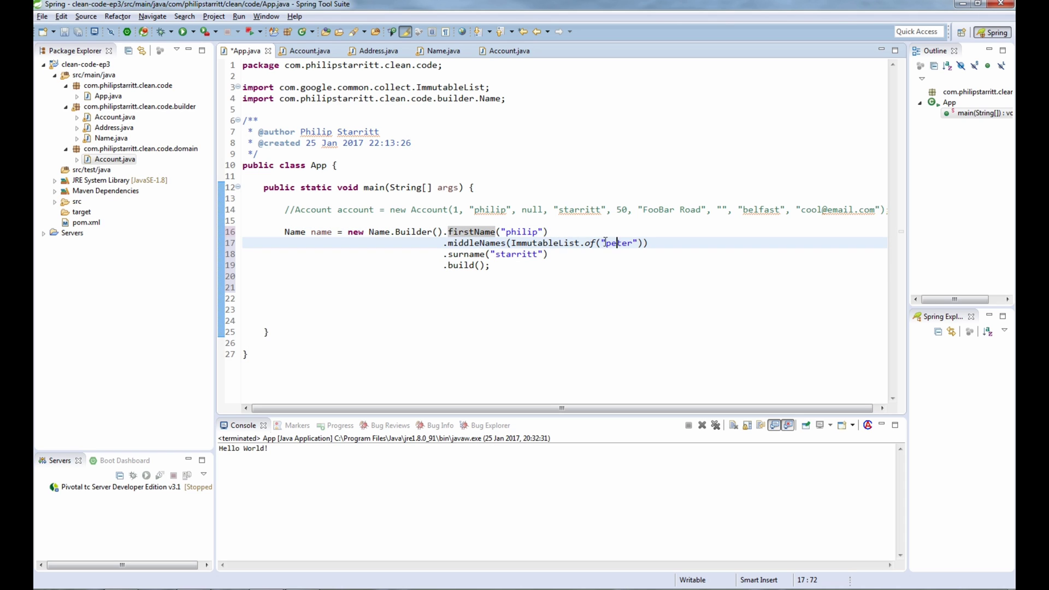
click(464, 255)
click(517, 254)
click(455, 266)
key(ctrl+s)
click(329, 289)
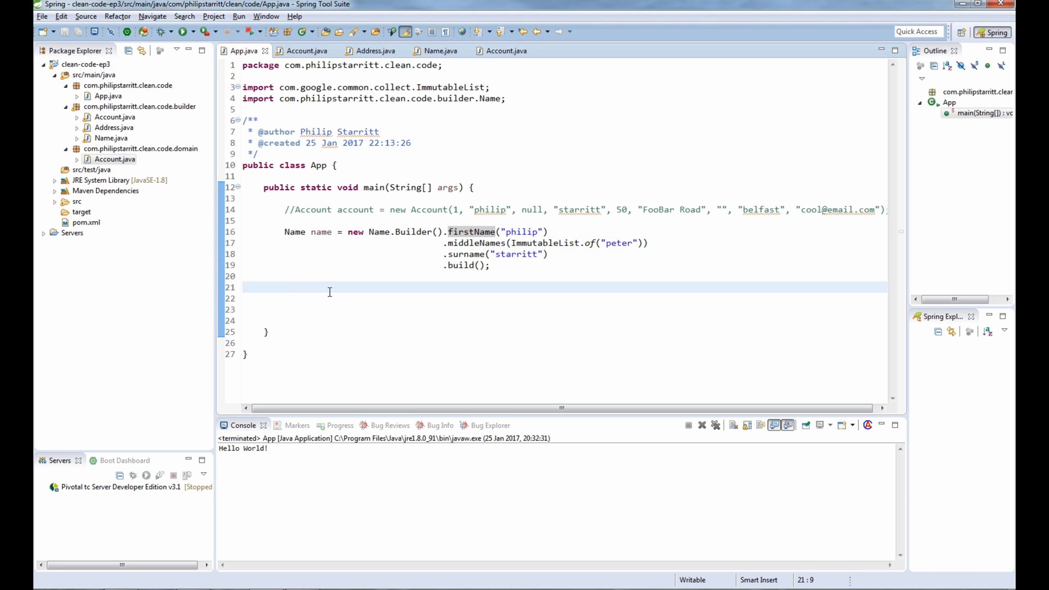
text(Address address = new )
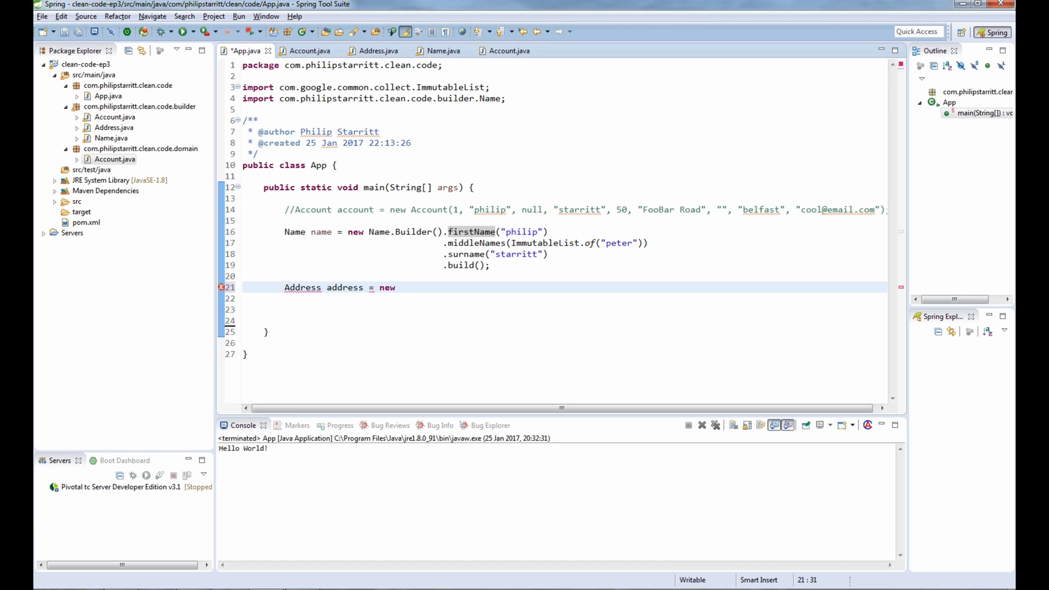
text(Address.)
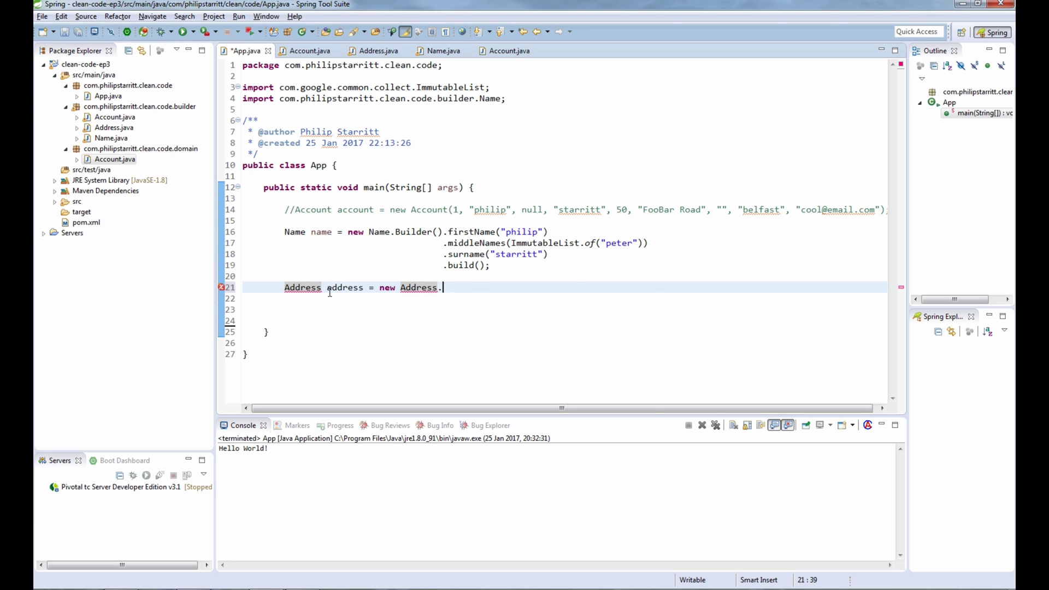
Build an Address chain with city("Belfast"), houseNumber(111) and zipCode(123), one call per line
key(ctrl+space)
key(Return)
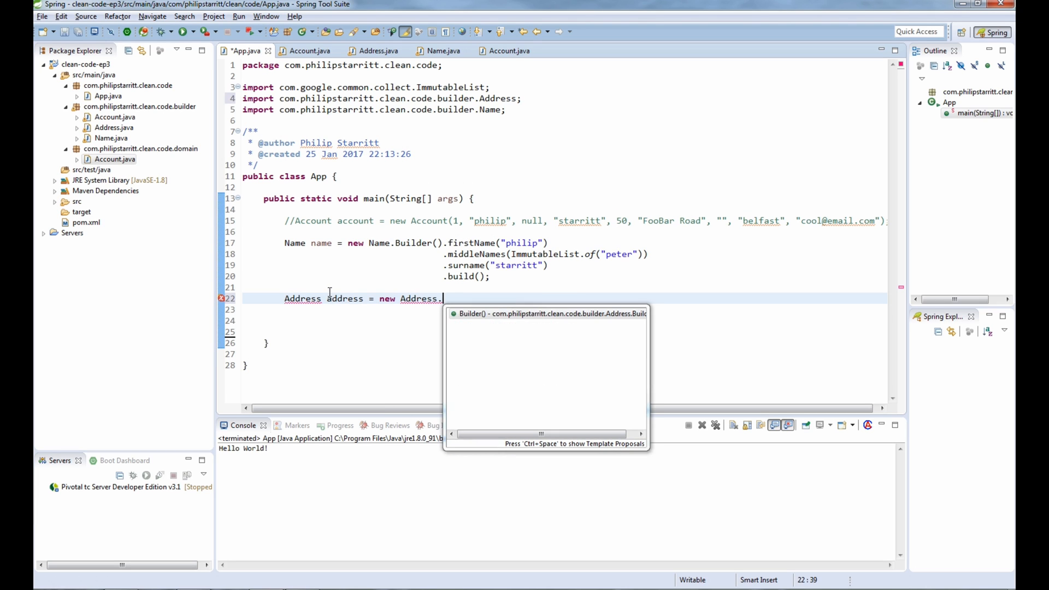
key(Return)
text(.)
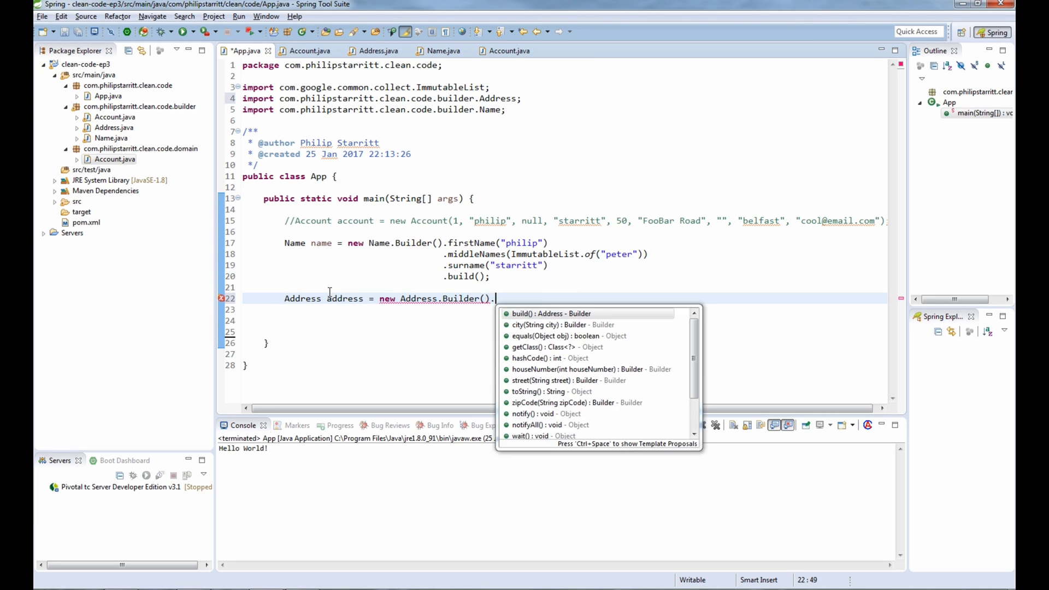
text(ci)
key(Return)
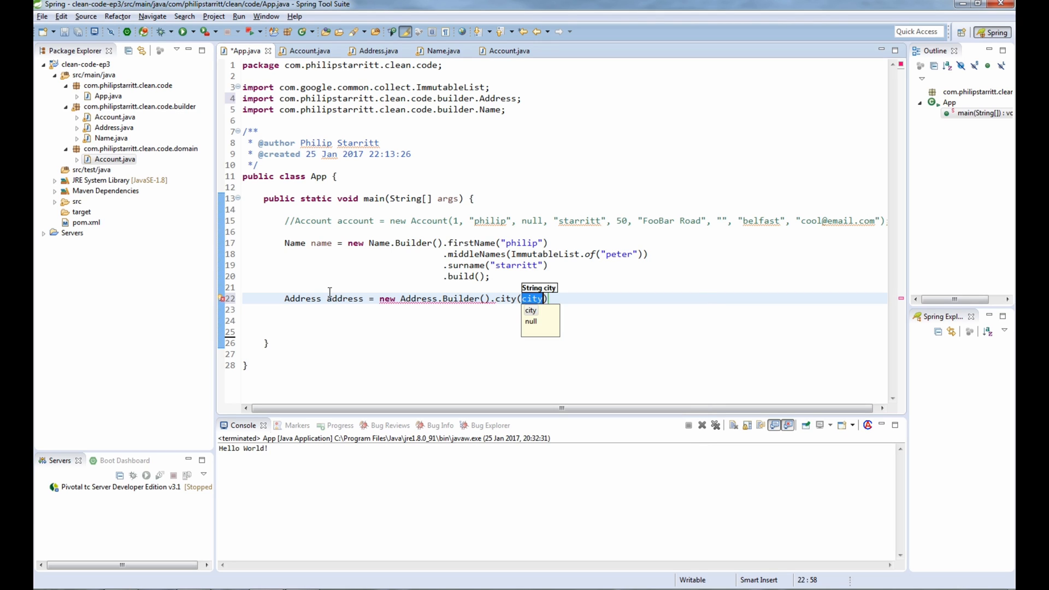
text("Belfast)
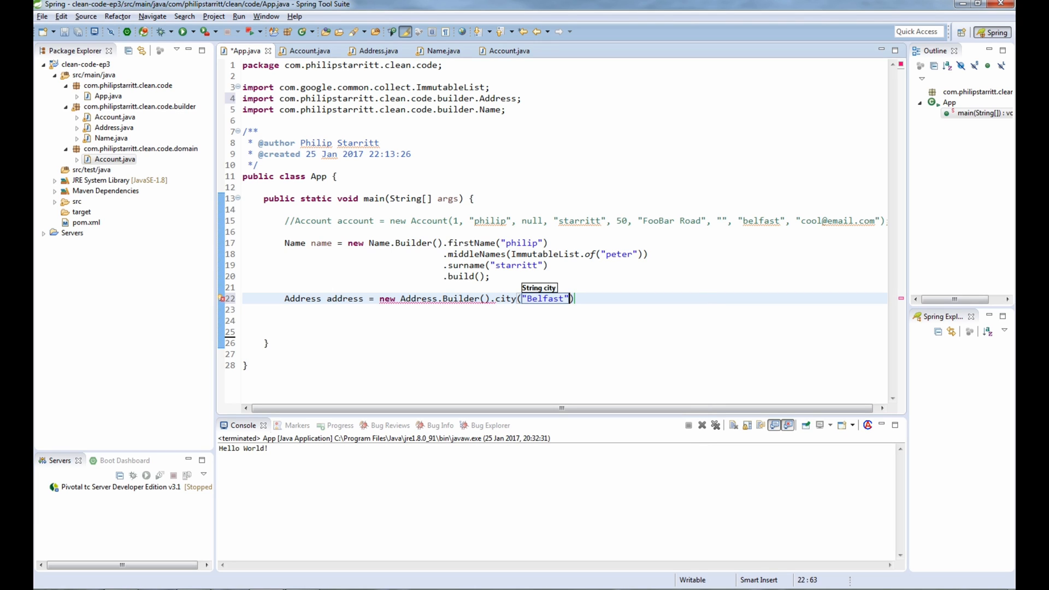
key(End)
key(Return)
key(Tab)
key(Tab)
key(Tab)
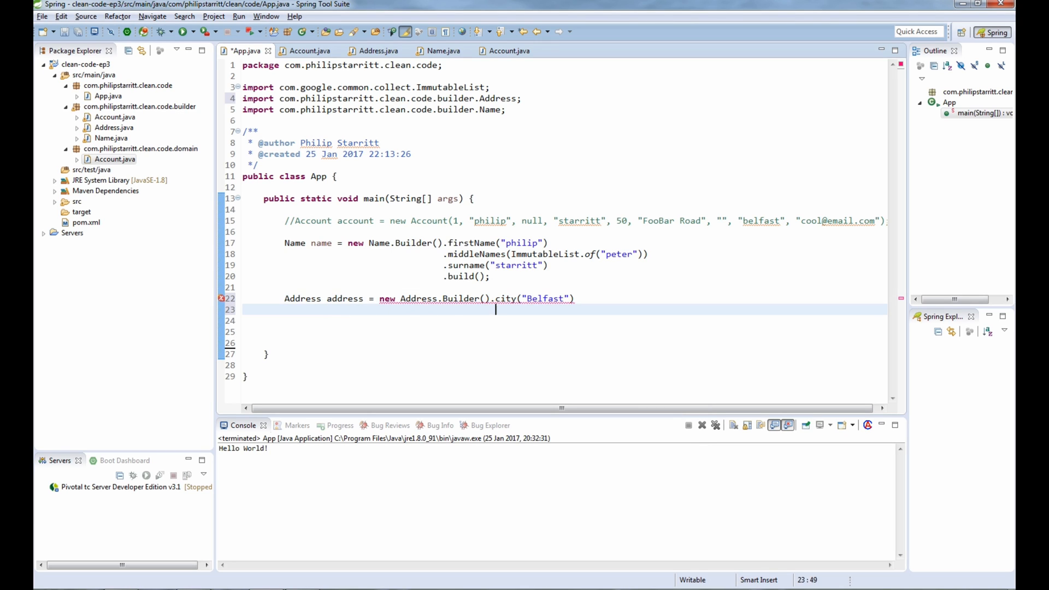
text(.)
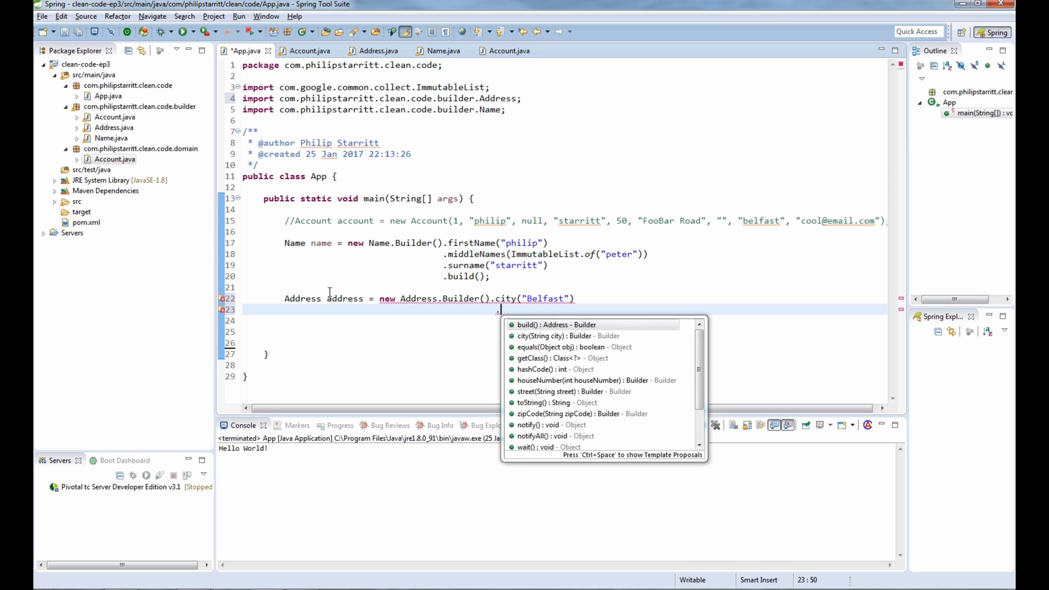
text(hous)
key(Return)
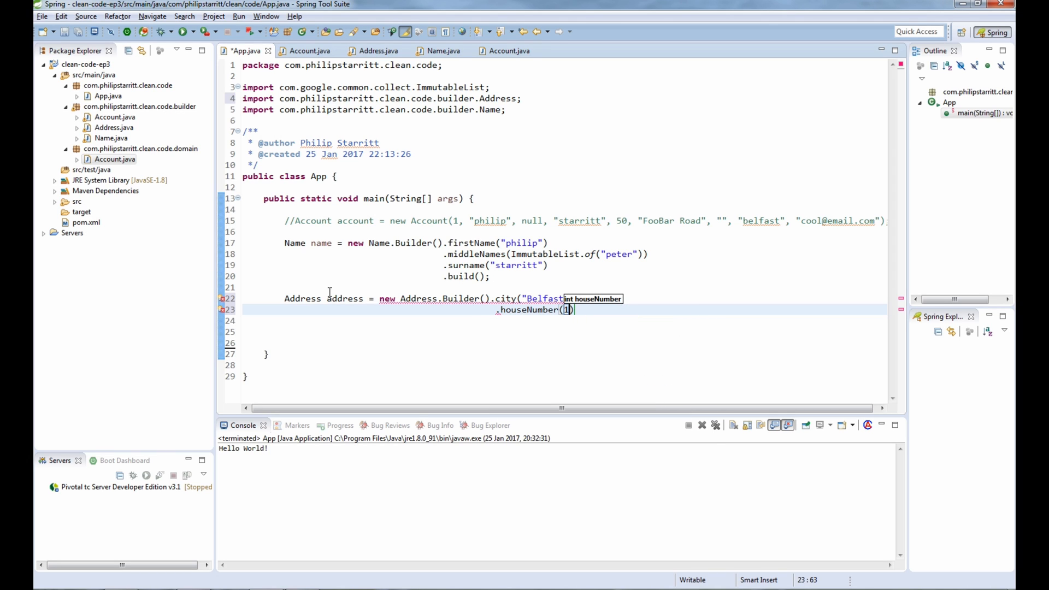
text(111)
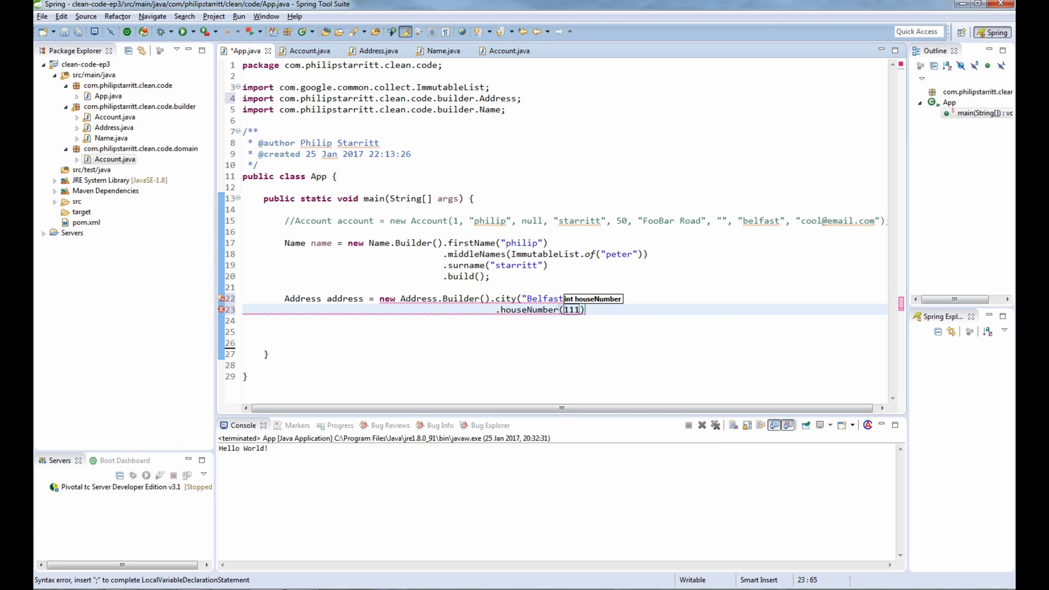
key(Return)
key(Return)
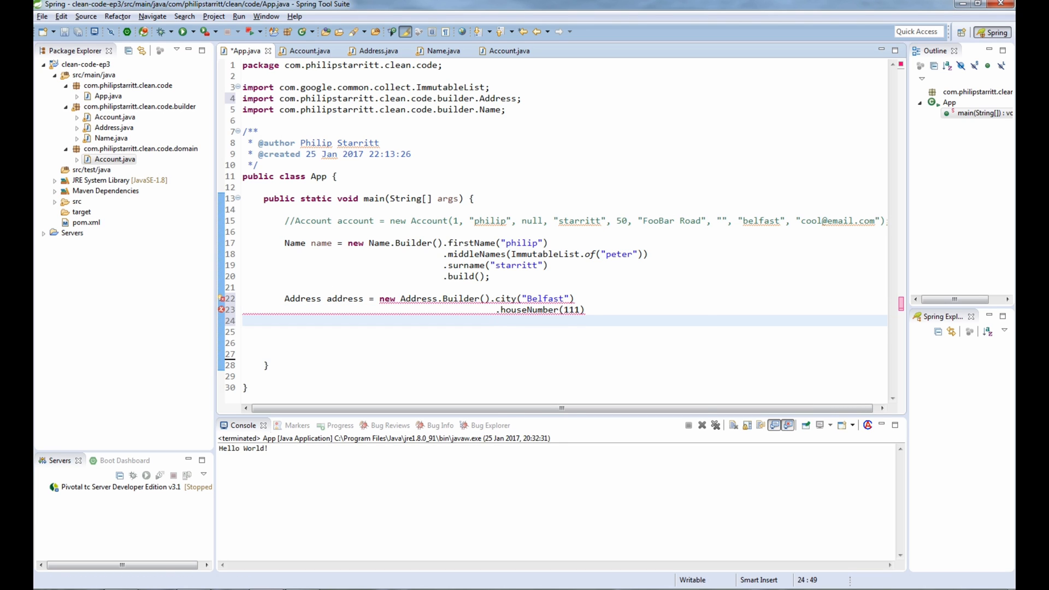
text(.)
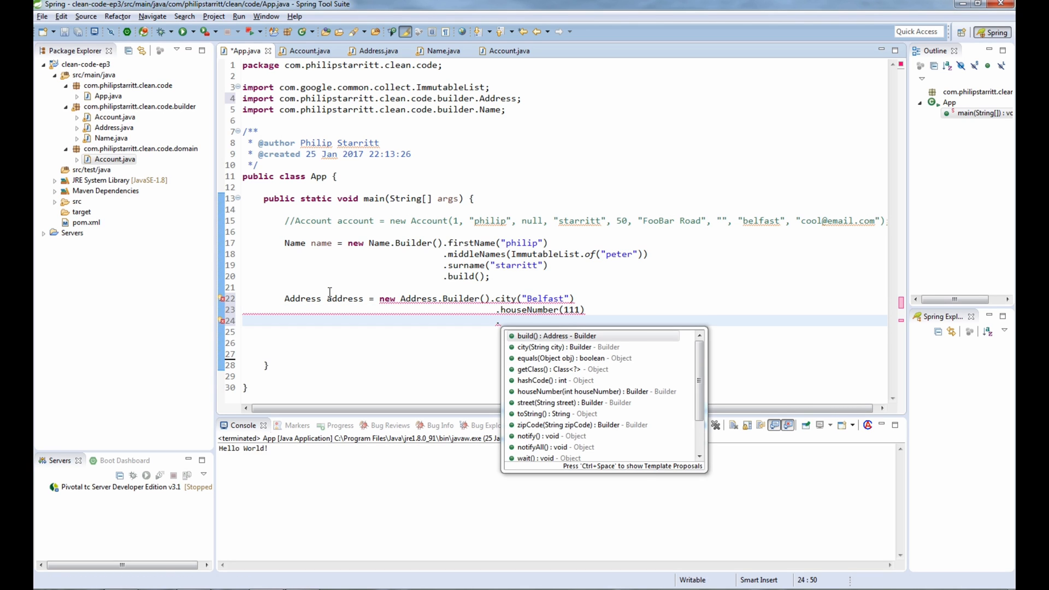
text(zi)
key(Return)
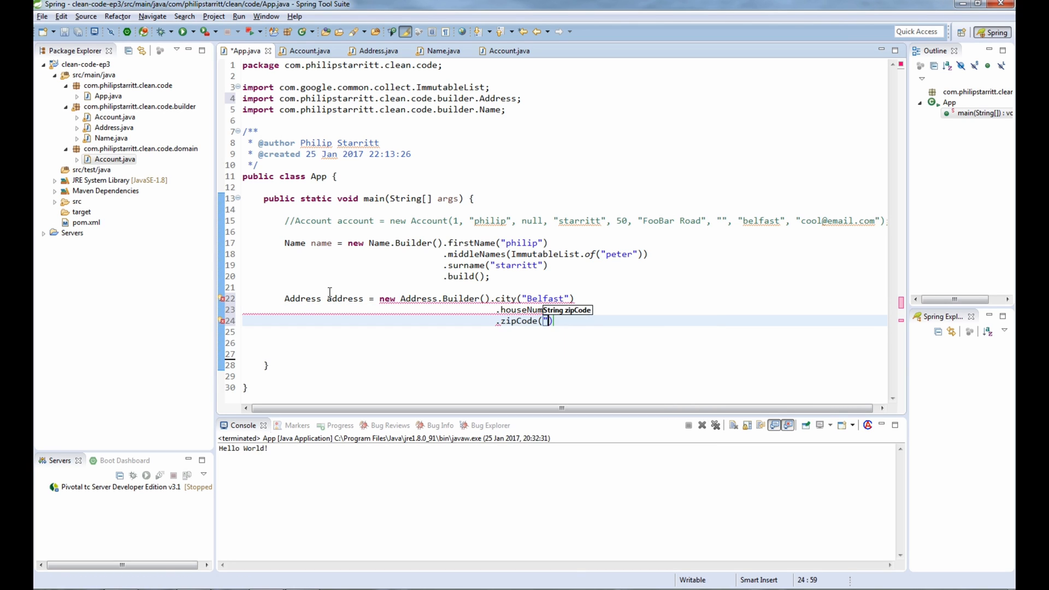
text(123)
key(End)
key(Return)
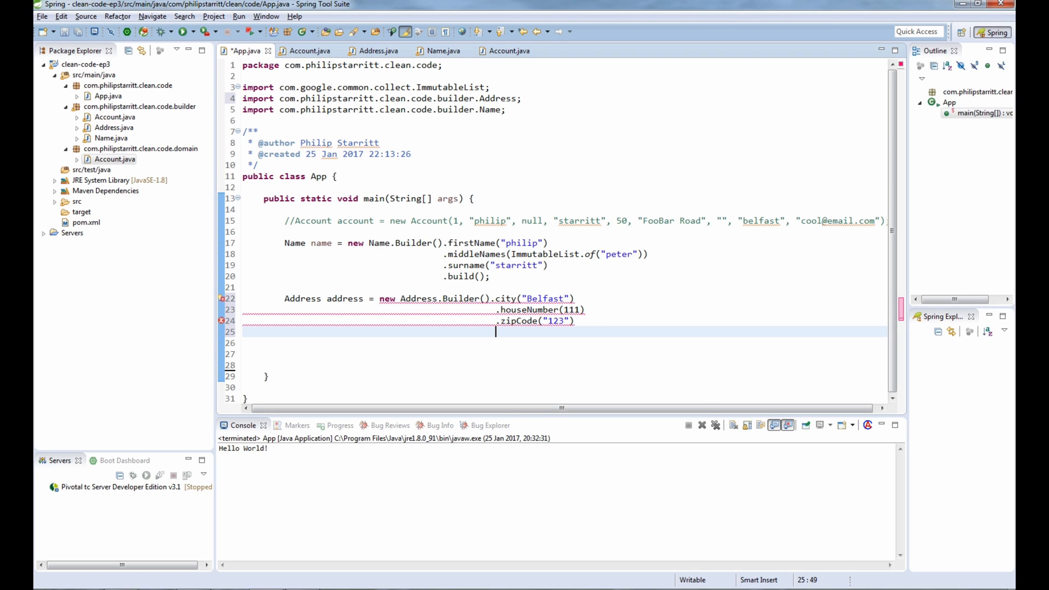
text(.)
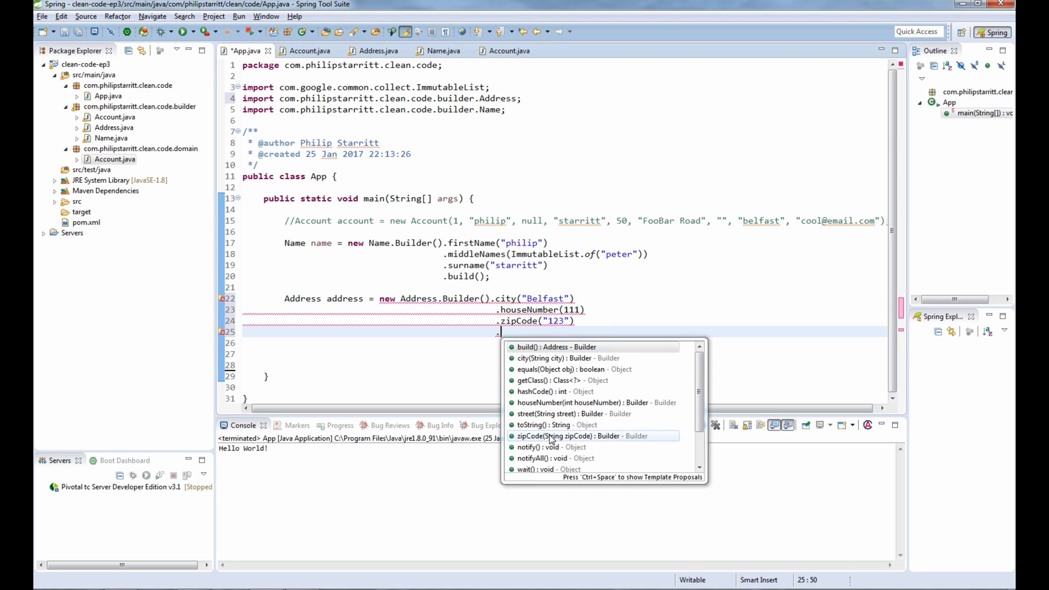
scroll(660, 414, down, 3)
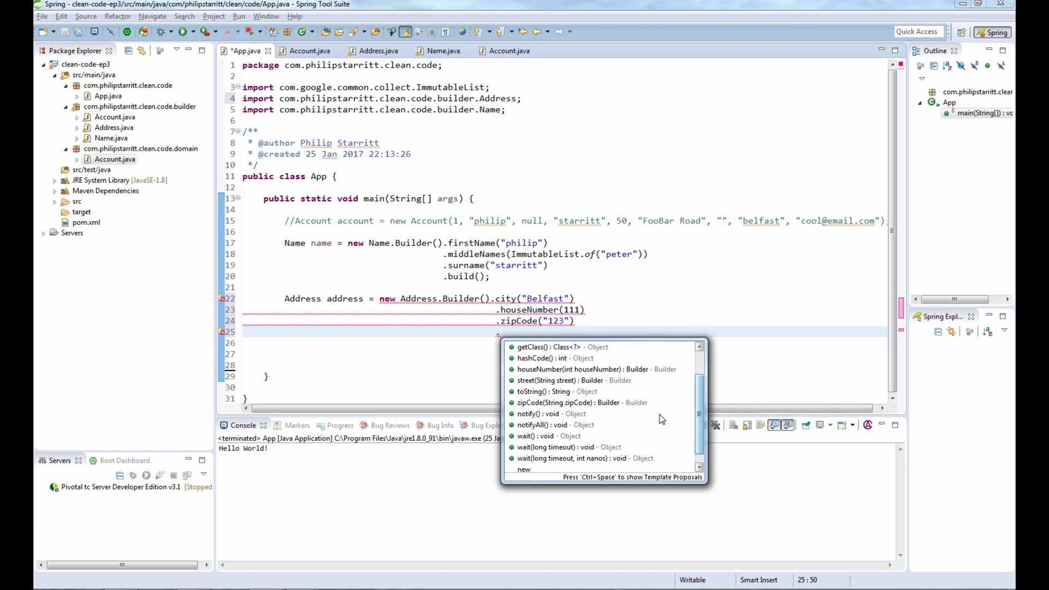
Add street("Belfast Street") and build() to the Address chain and save
click(535, 382)
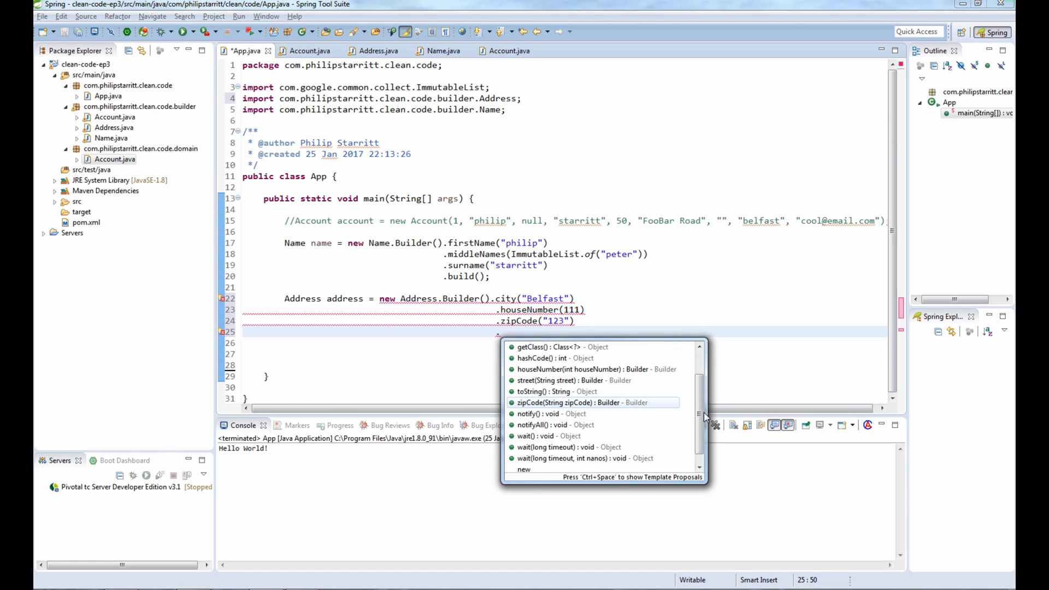
key(Escape)
key(ctrl+space)
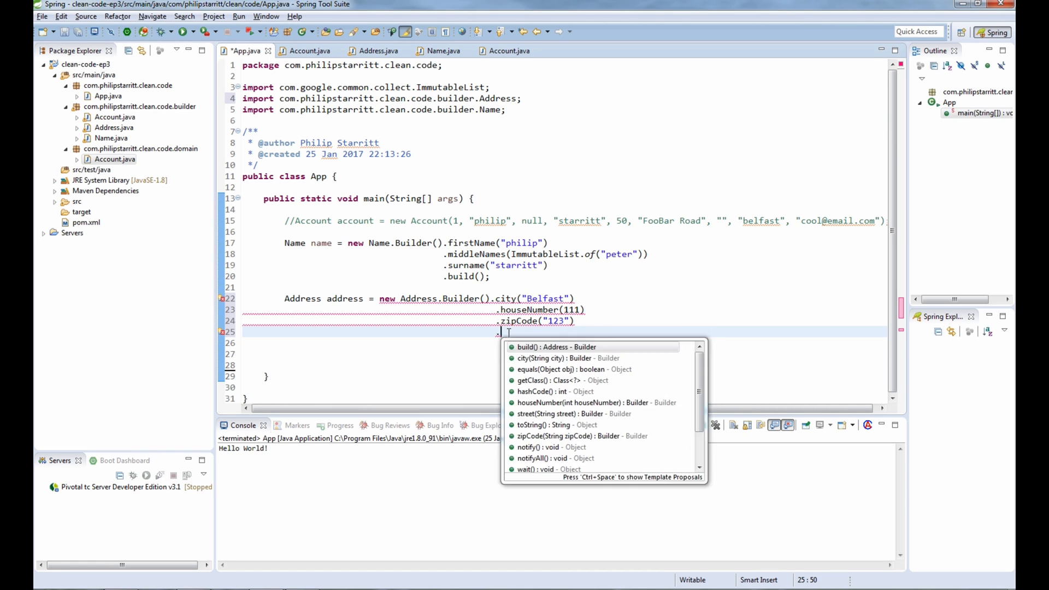
text(st)
key(Return)
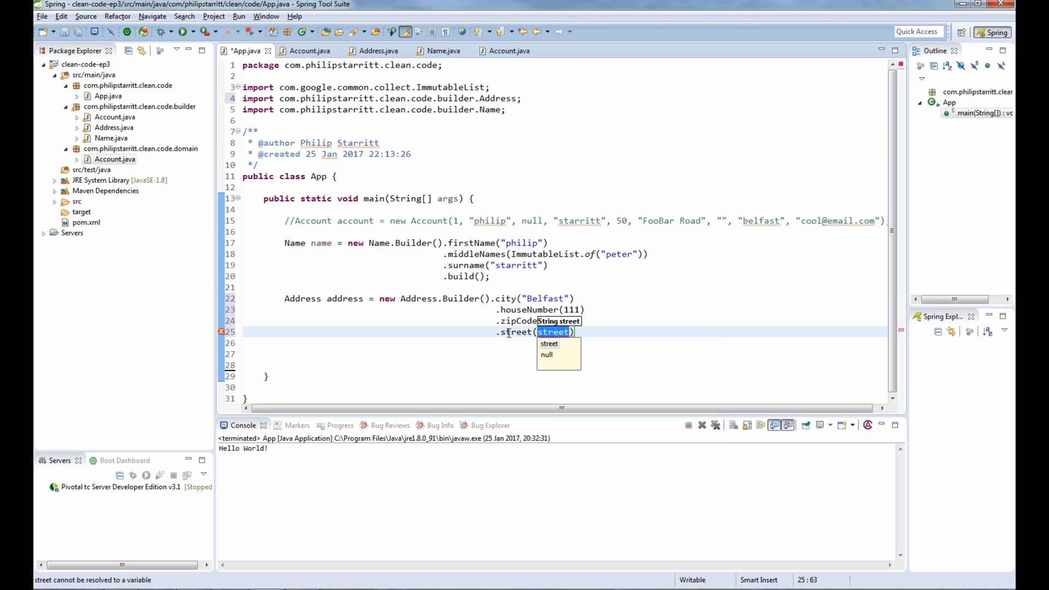
text(")
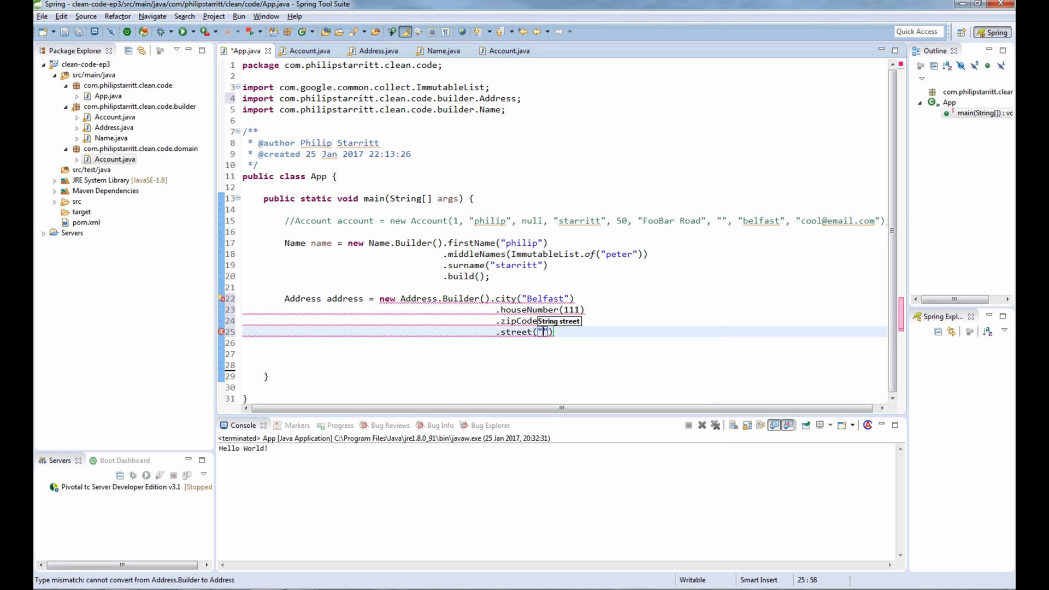
text(Belfast)
text(Street)
key(End)
key(Return)
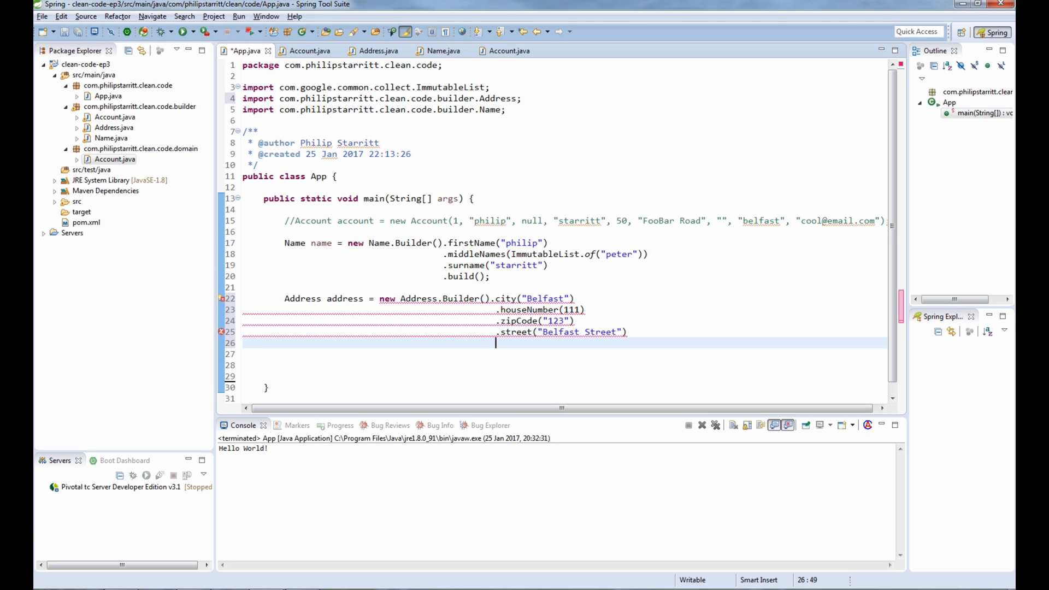
text(.bu)
key(Return)
text(;)
key(ctrl+s)
scroll(476, 307, down, 1)
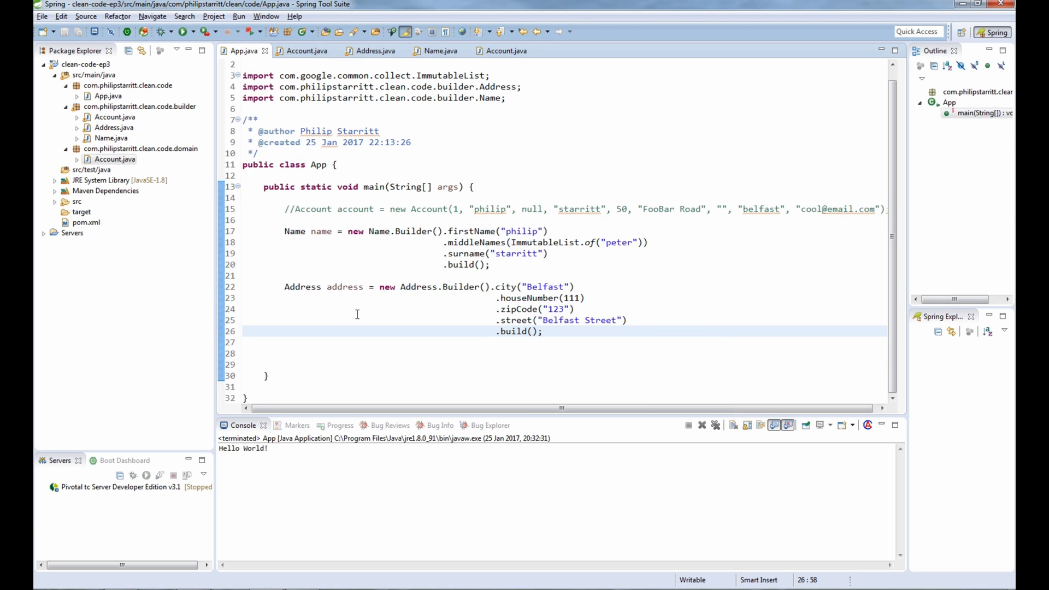
click(298, 353)
text(Account account = )
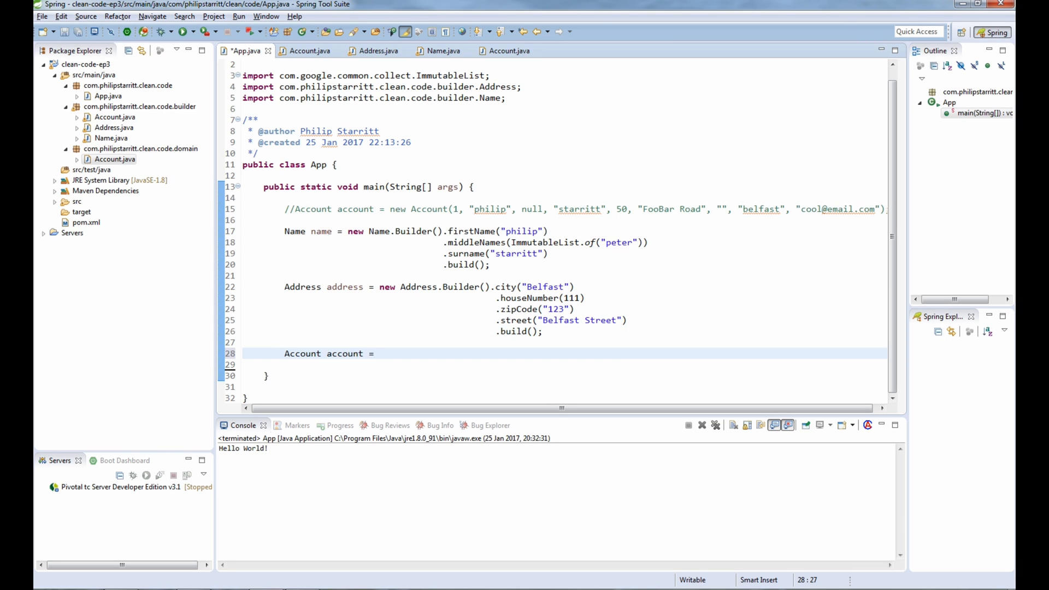
text(new )
text(Account)
Start an Account.Builder() chain passing address(address) and name(name), one call per line
key(ctrl+space)
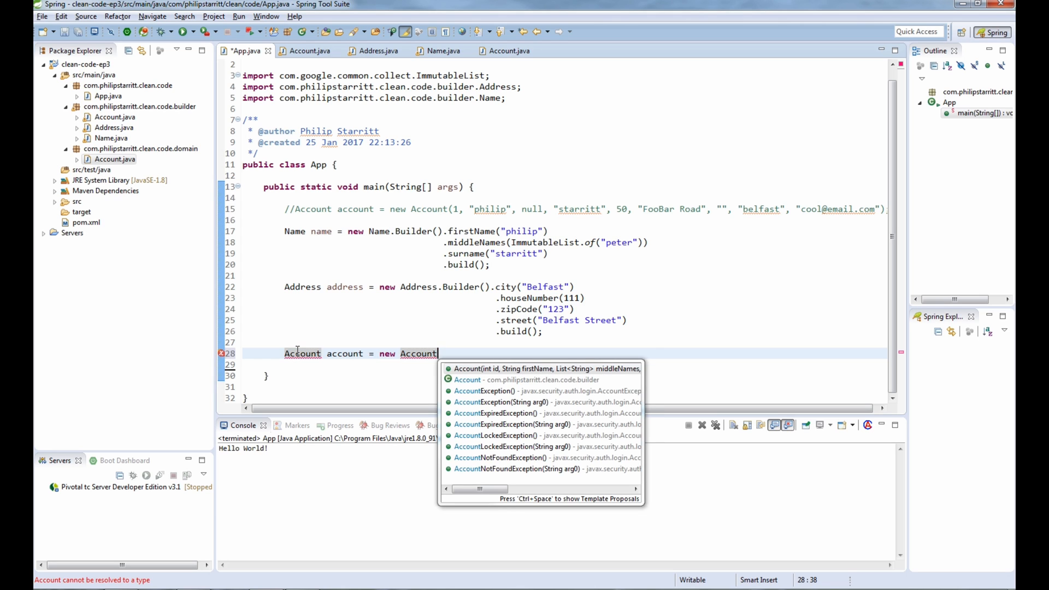
key(Return)
text(.B)
key(Return)
text(.)
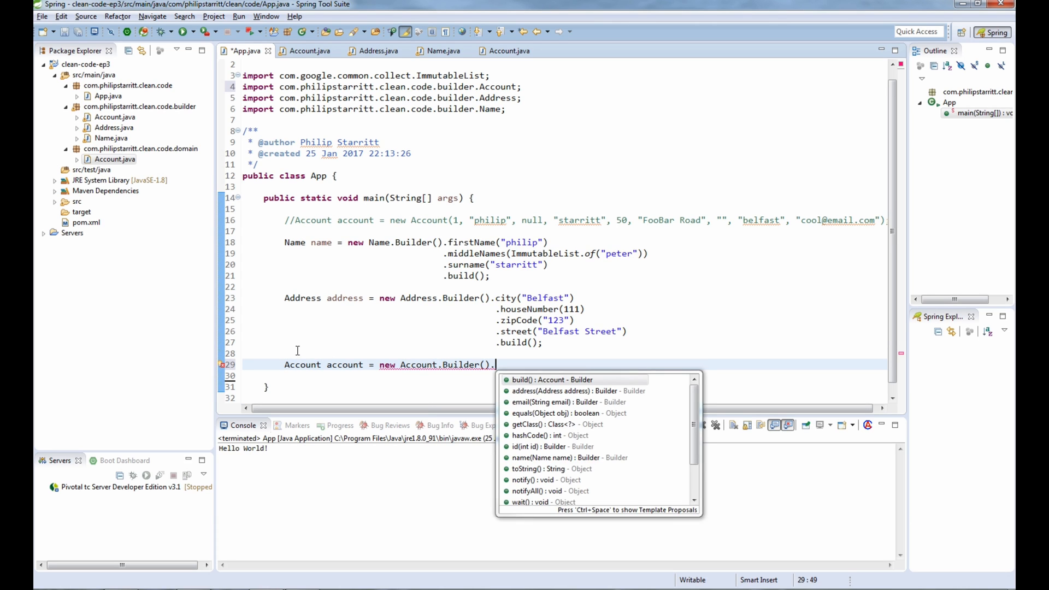
key(Down)
key(Return)
key(Return)
key(Return)
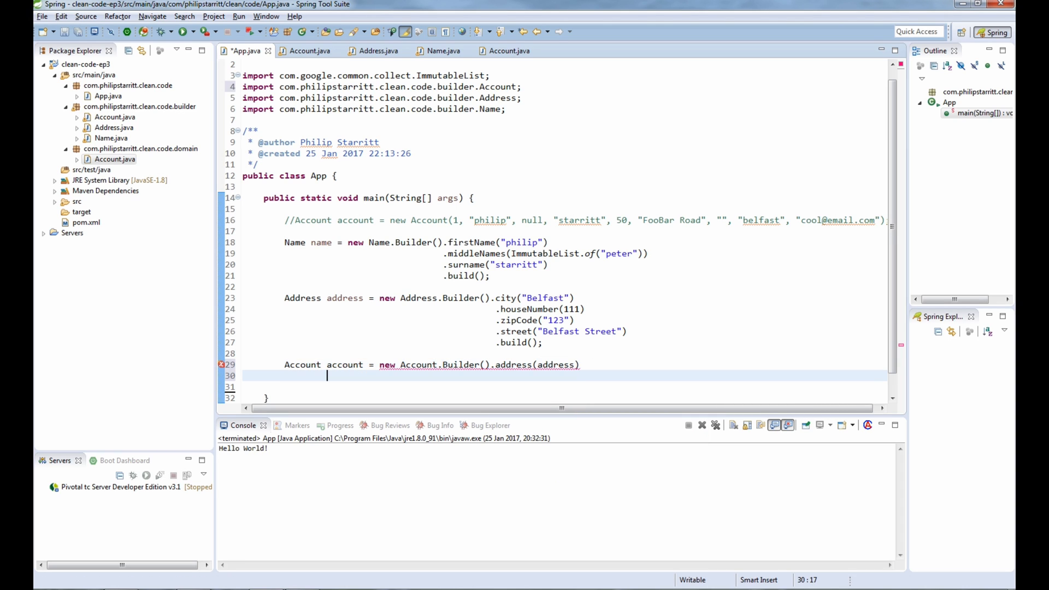
key(Tab)
key(Tab)
key(Tab)
key(Tab)
key(Tab)
key(Tab)
key(Tab)
key(Tab)
key(Tab)
text(.)
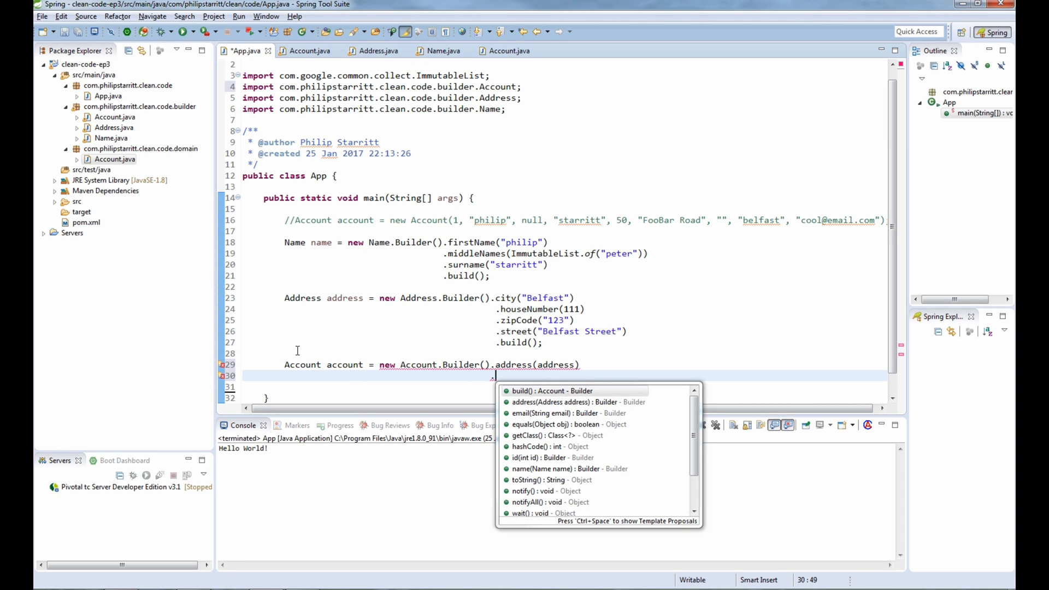
text(nam)
key(Return)
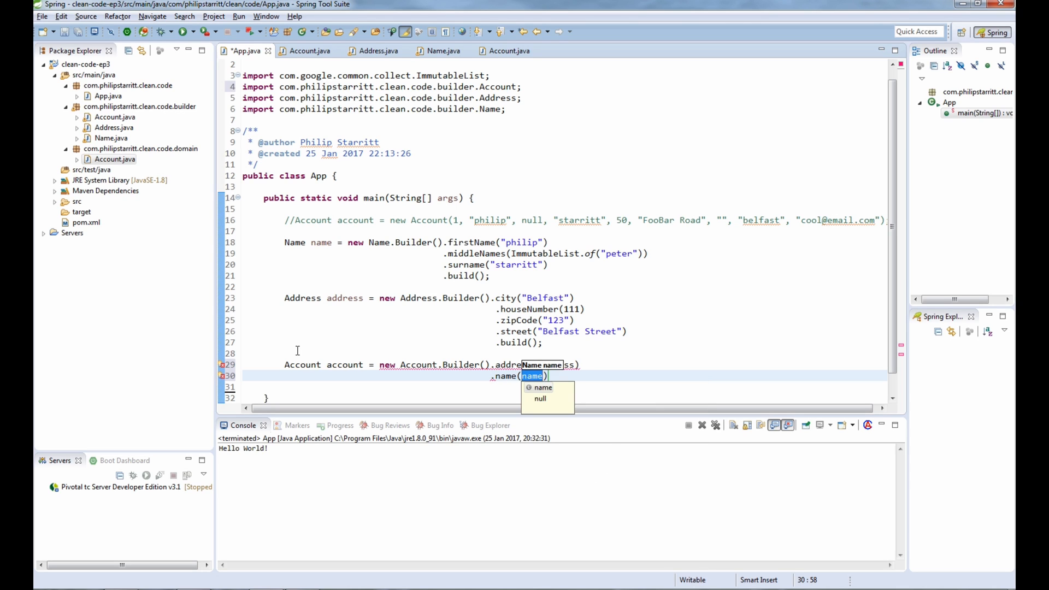
key(Return)
key(Return)
text(.)
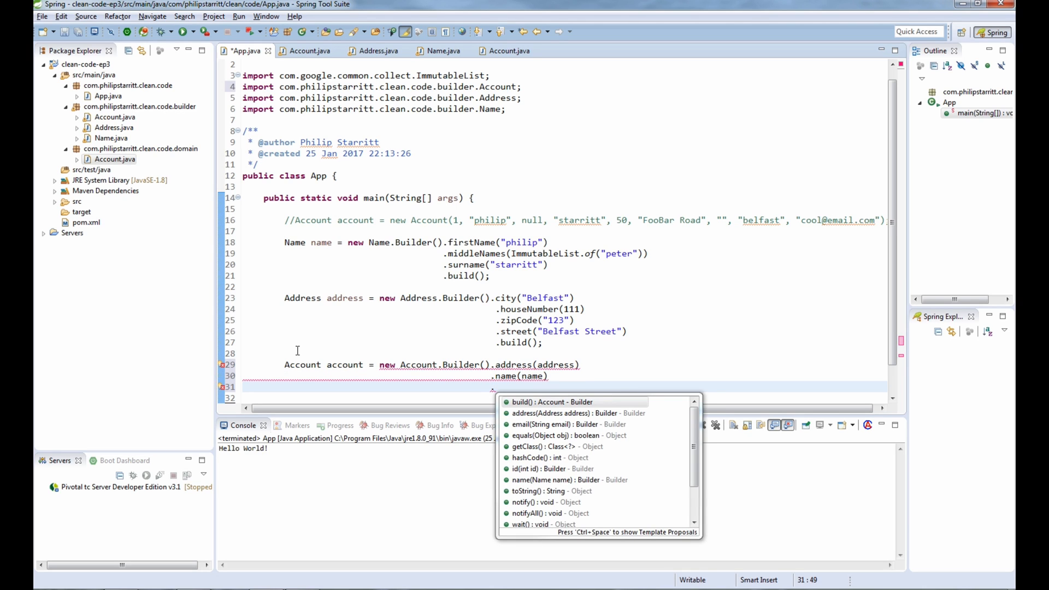
text(em)
key(Return)
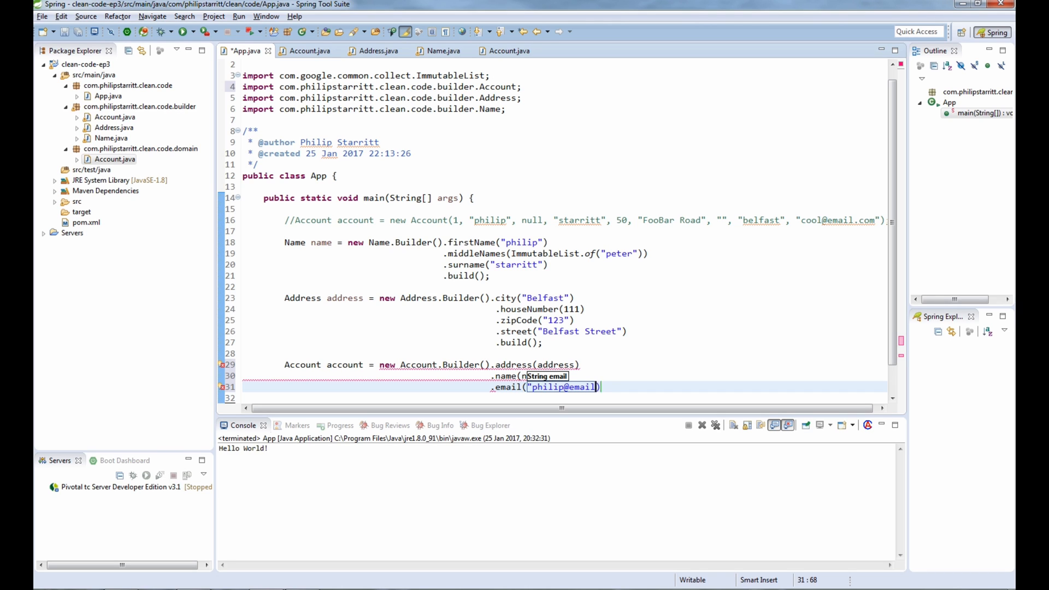
text(")
key(End)
key(Return)
text(.)
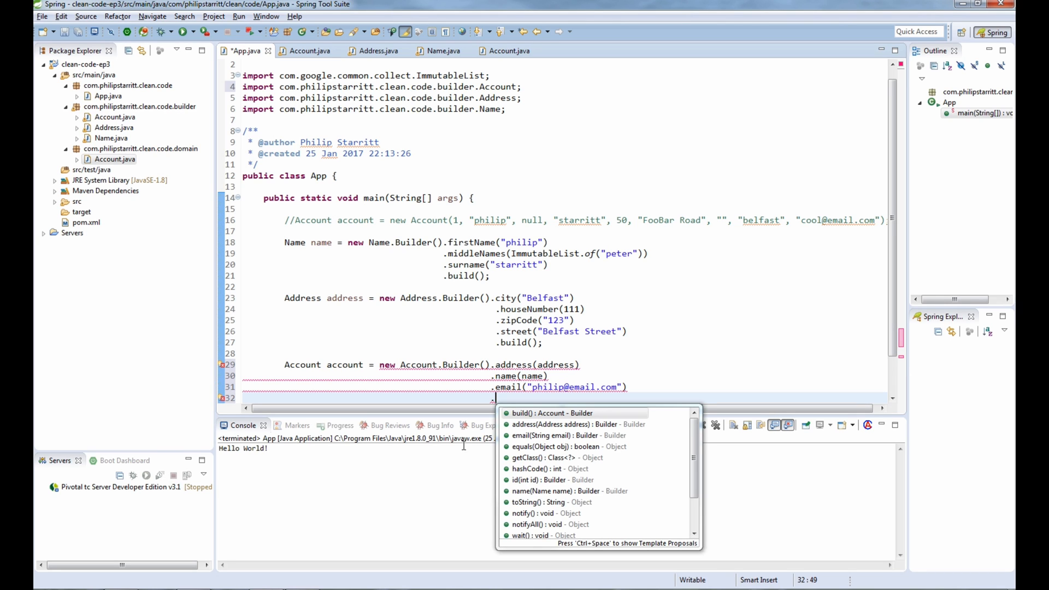
double_click(542, 481)
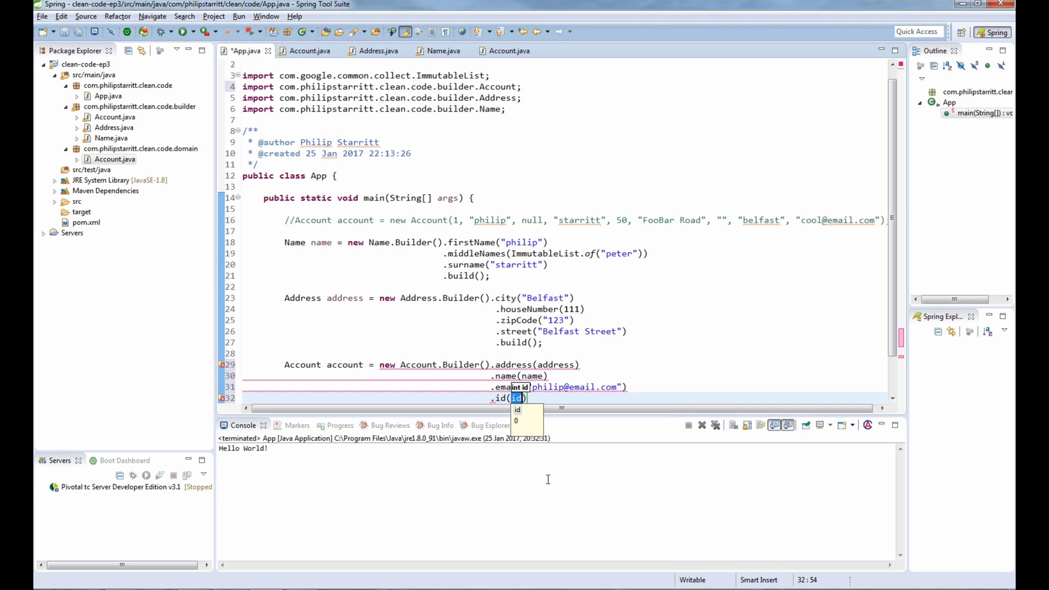
text(1)
key(End)
key(Return)
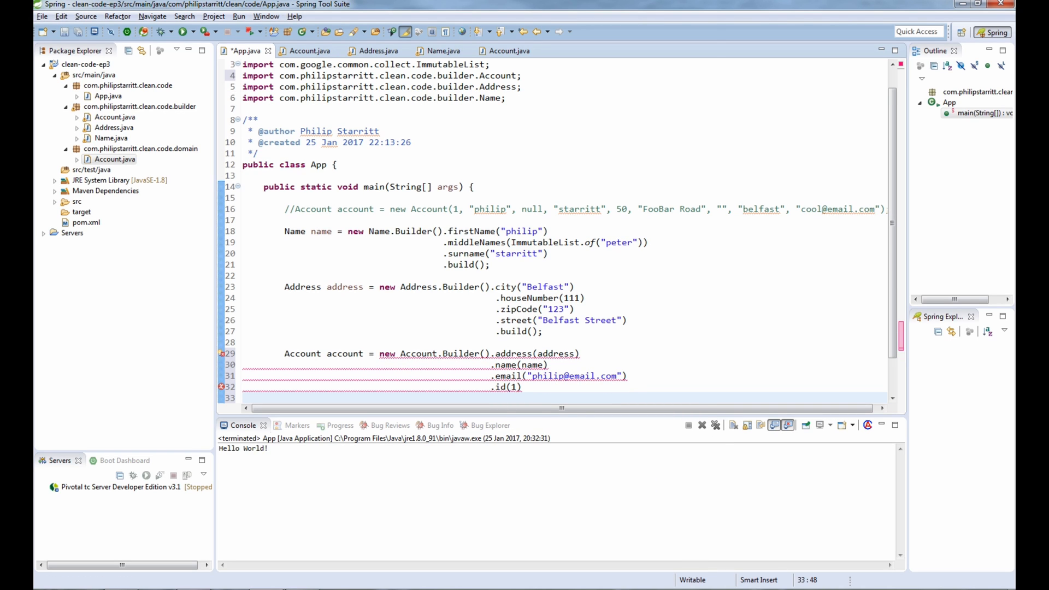
text(.build();)
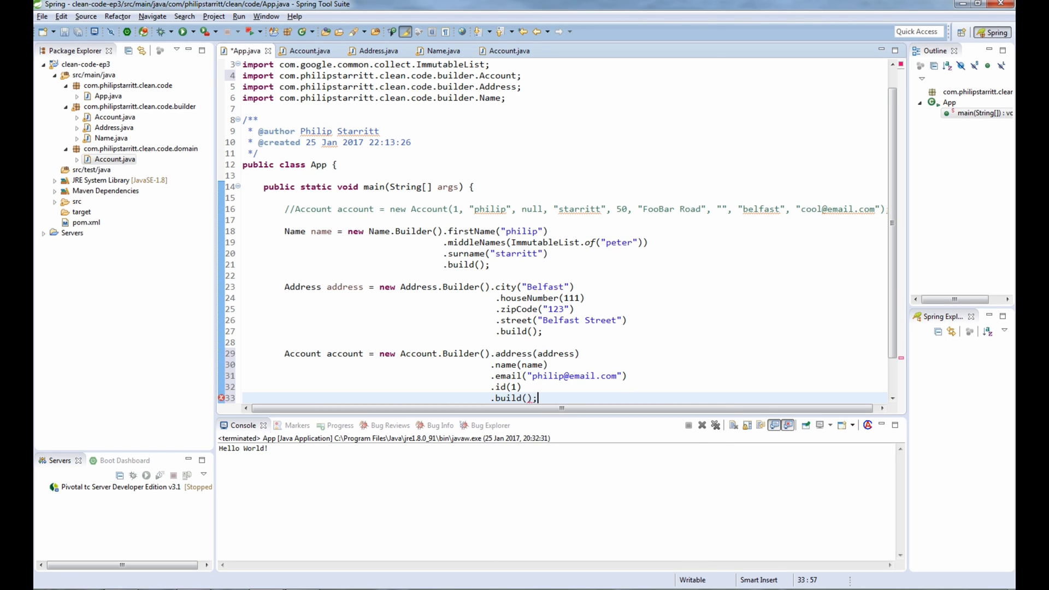
key(ctrl+s)
scroll(492, 328, down, 1)
double_click(345, 309)
click(546, 364)
key(Return)
key(Return)
key(ctrl+s)
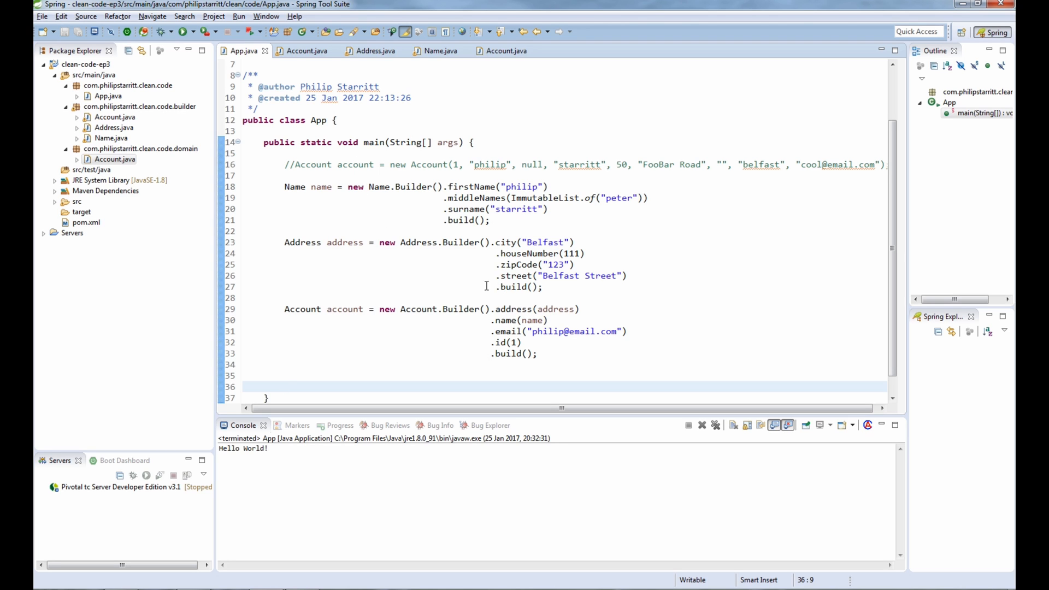
ctrl+click(302, 309)
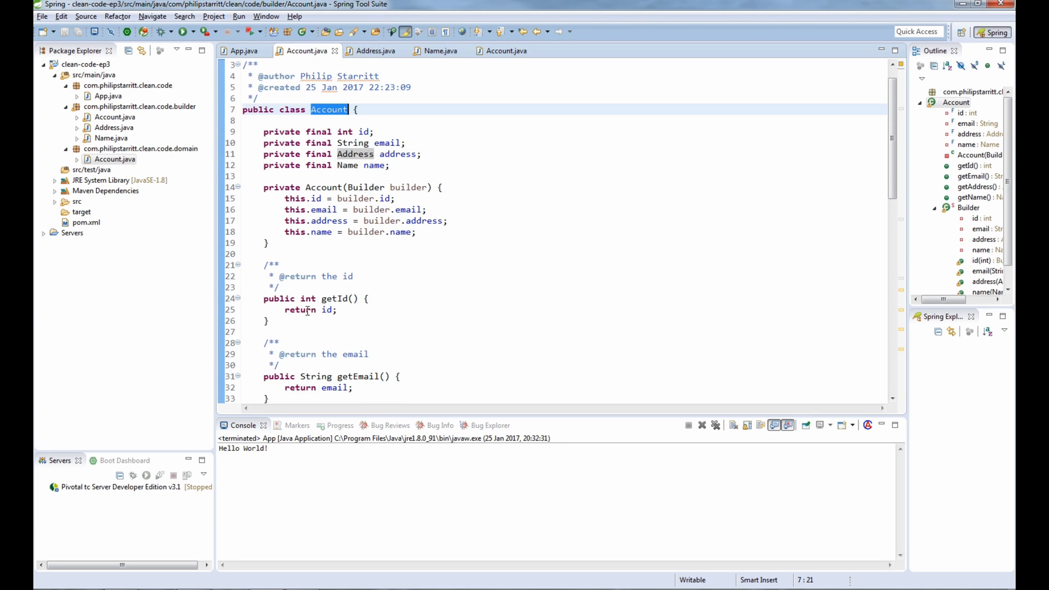
double_click(318, 132)
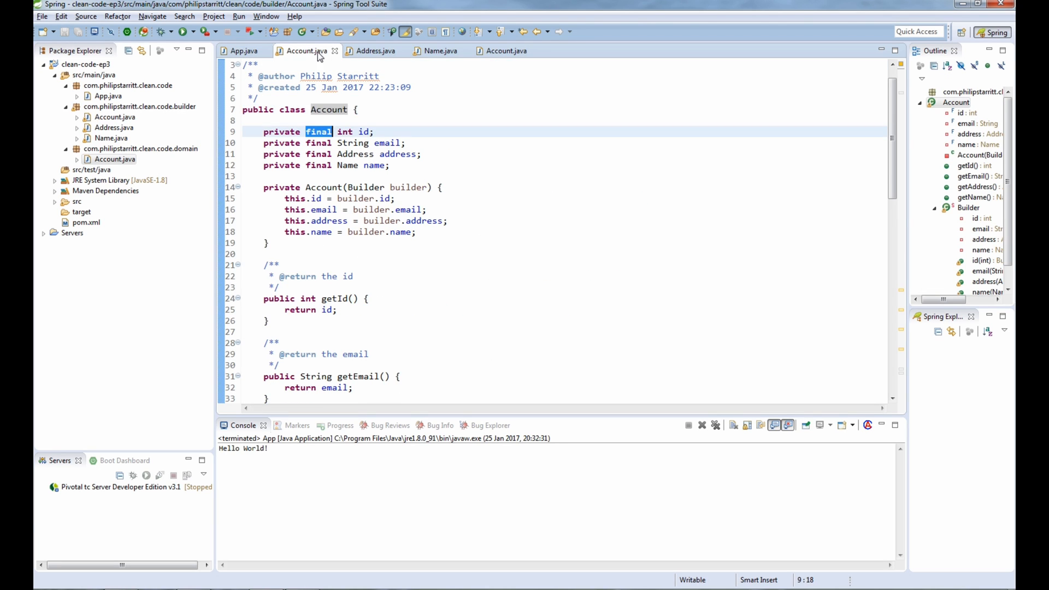
click(243, 50)
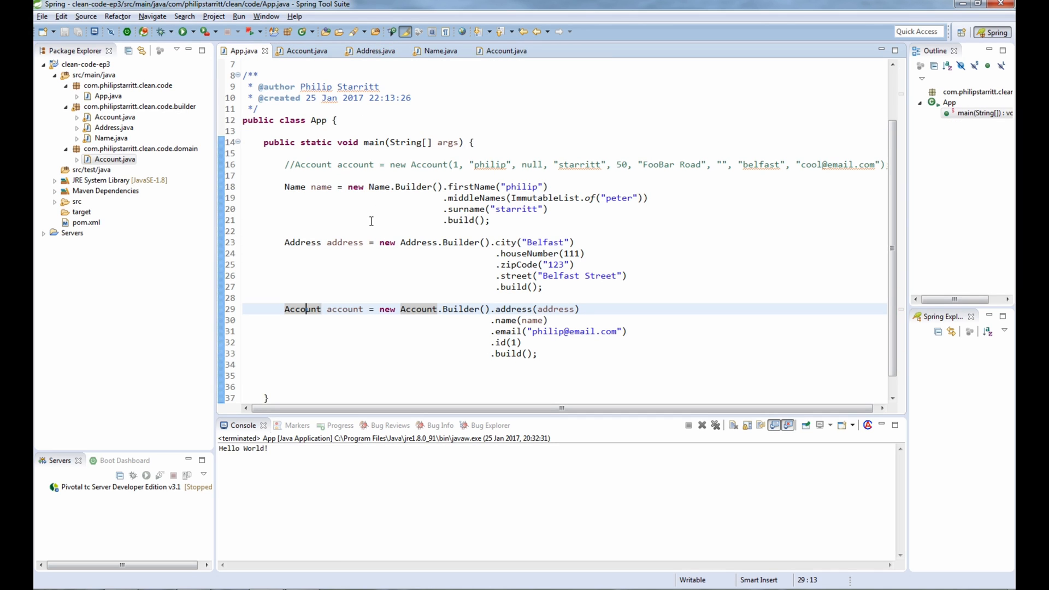
ctrl+click(303, 243)
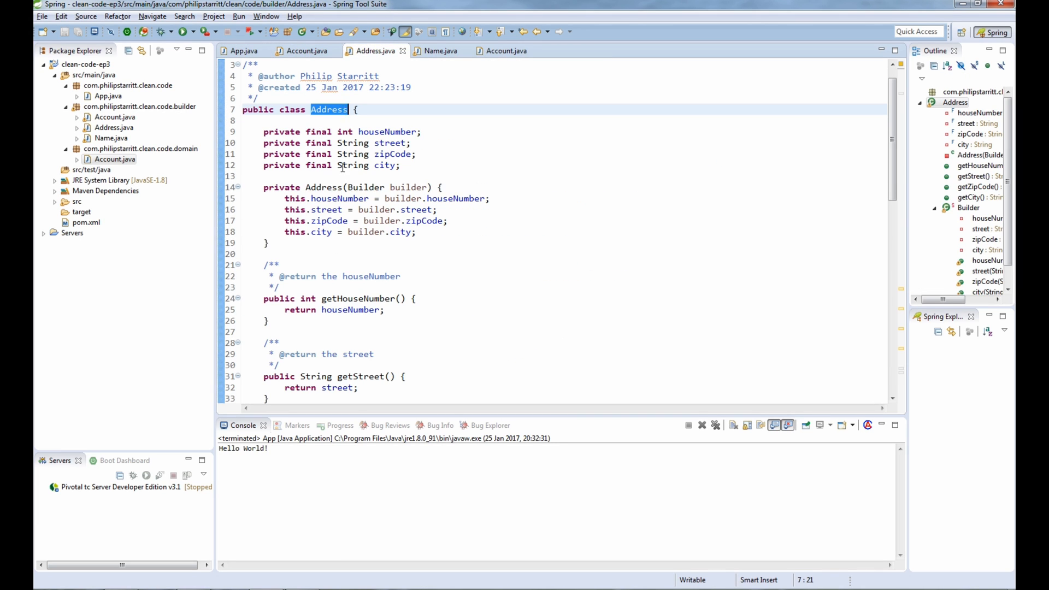
click(306, 51)
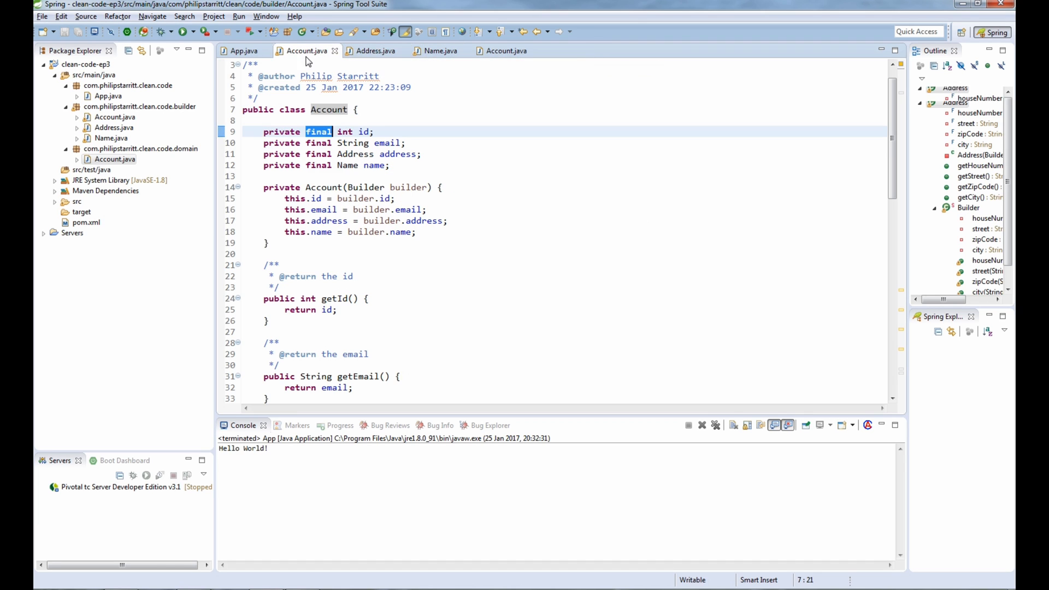
click(244, 51)
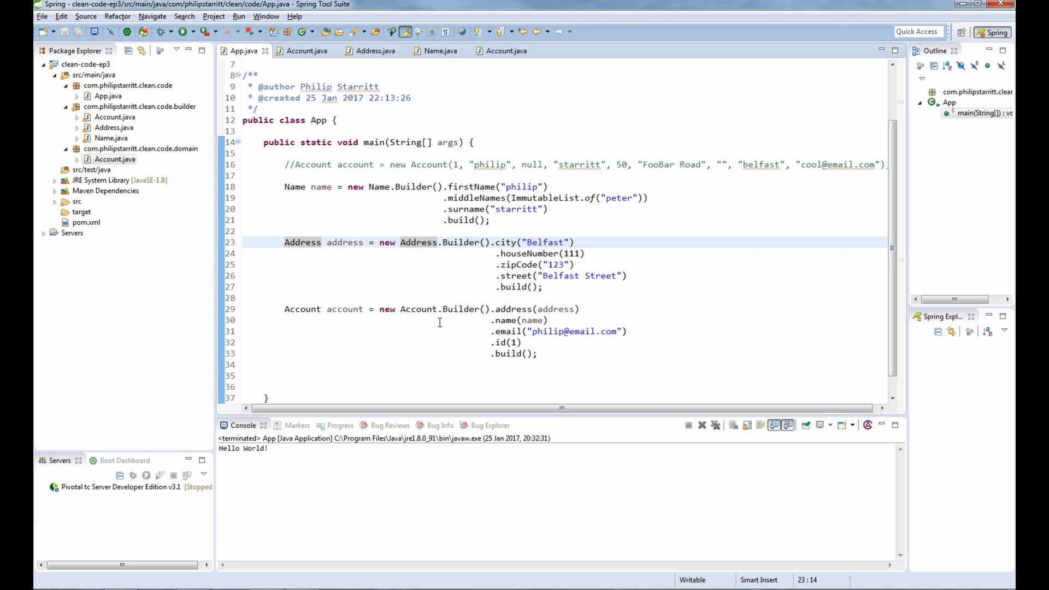
double_click(316, 187)
mouse_move(317, 187)
mouse_down()
mouse_move(453, 199)
mouse_move(518, 220)
mouse_up()
click(490, 221)
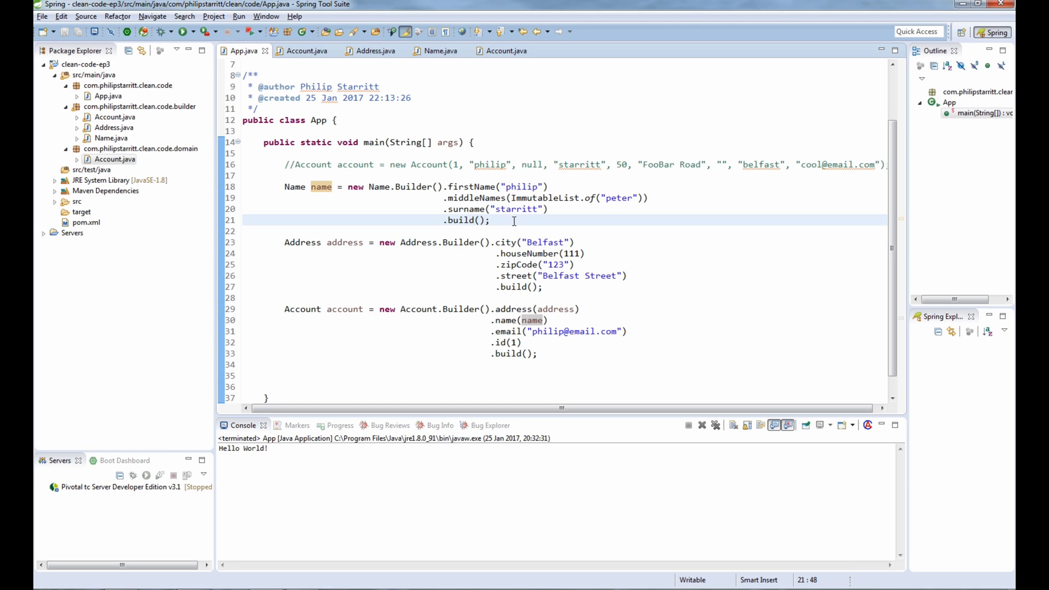